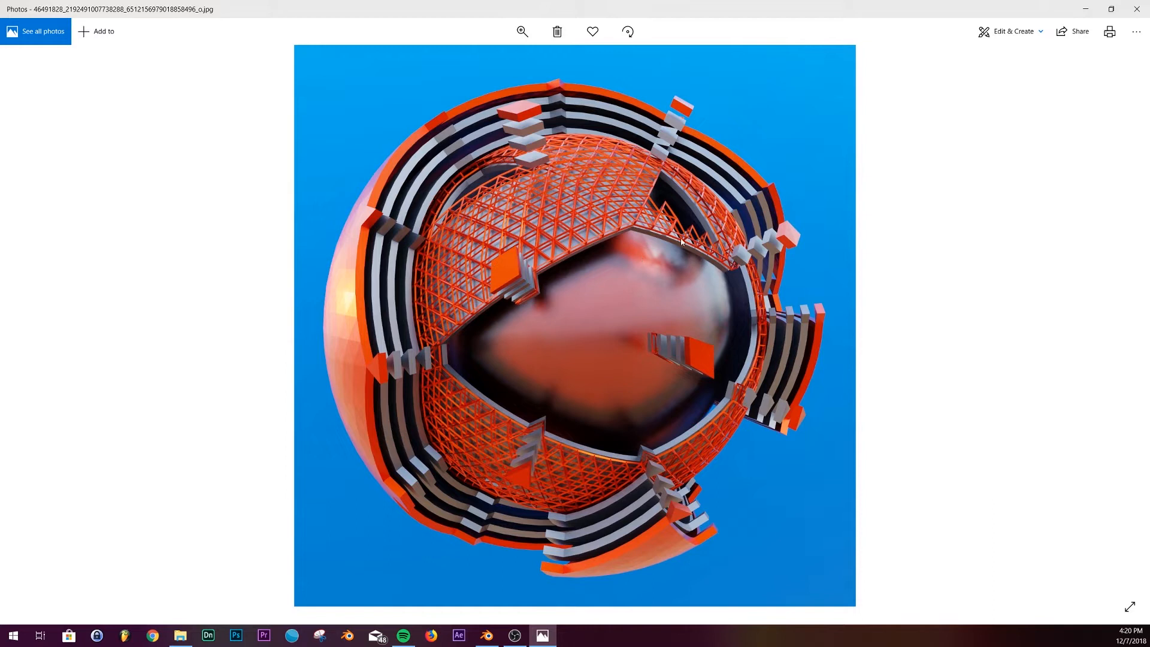
- Switch to Blender and add an ico sphere at the origin, scaled up to about 3 times its size
click(1087, 10)
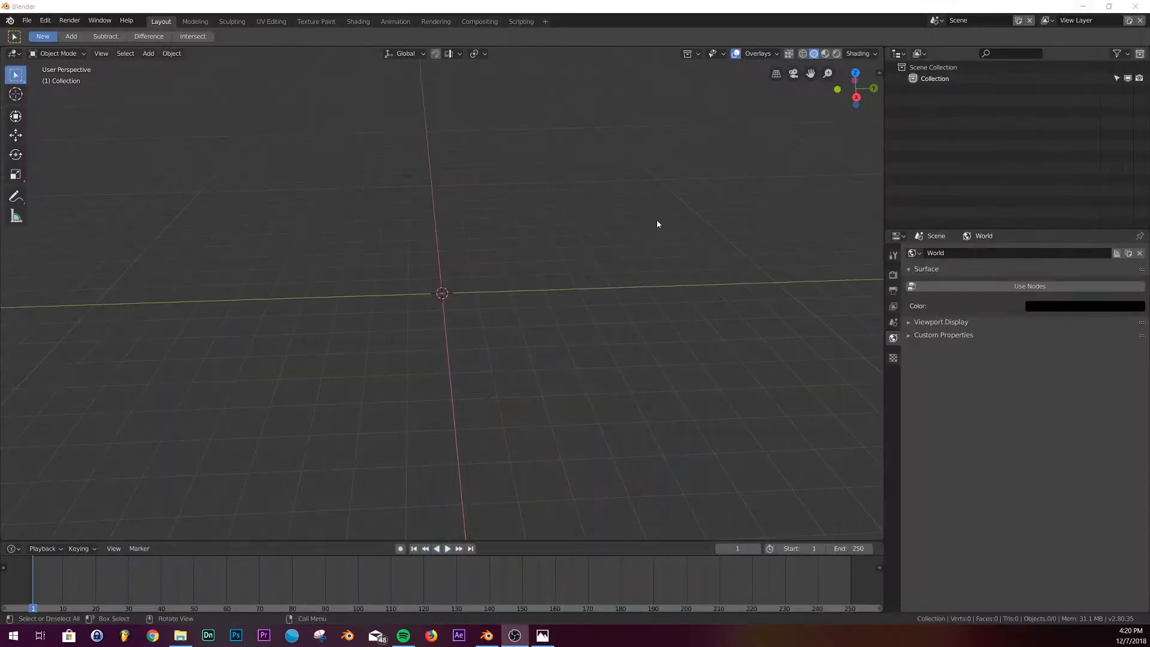
key(shift+a)
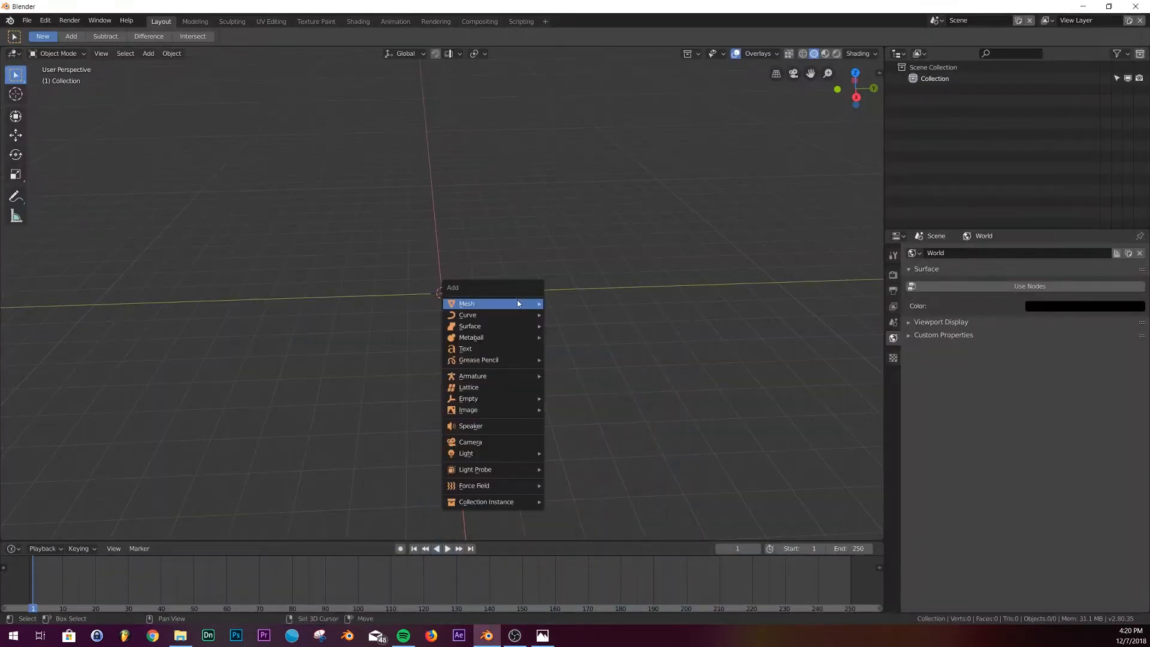
mouse_move(518, 307)
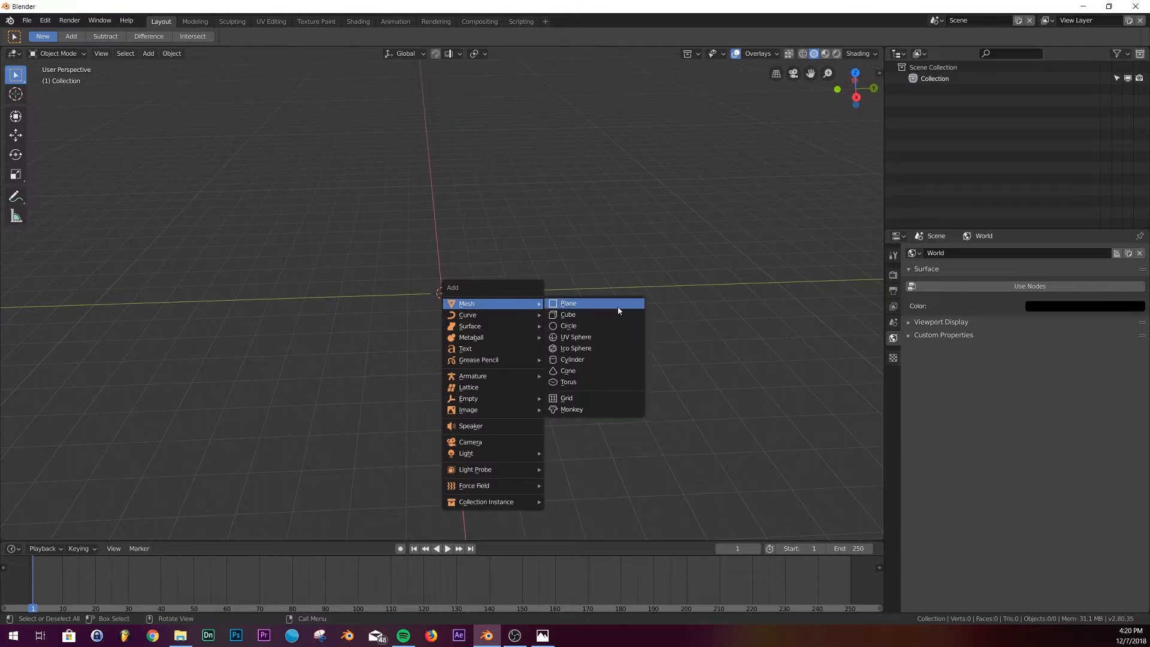
click(578, 348)
key(s)
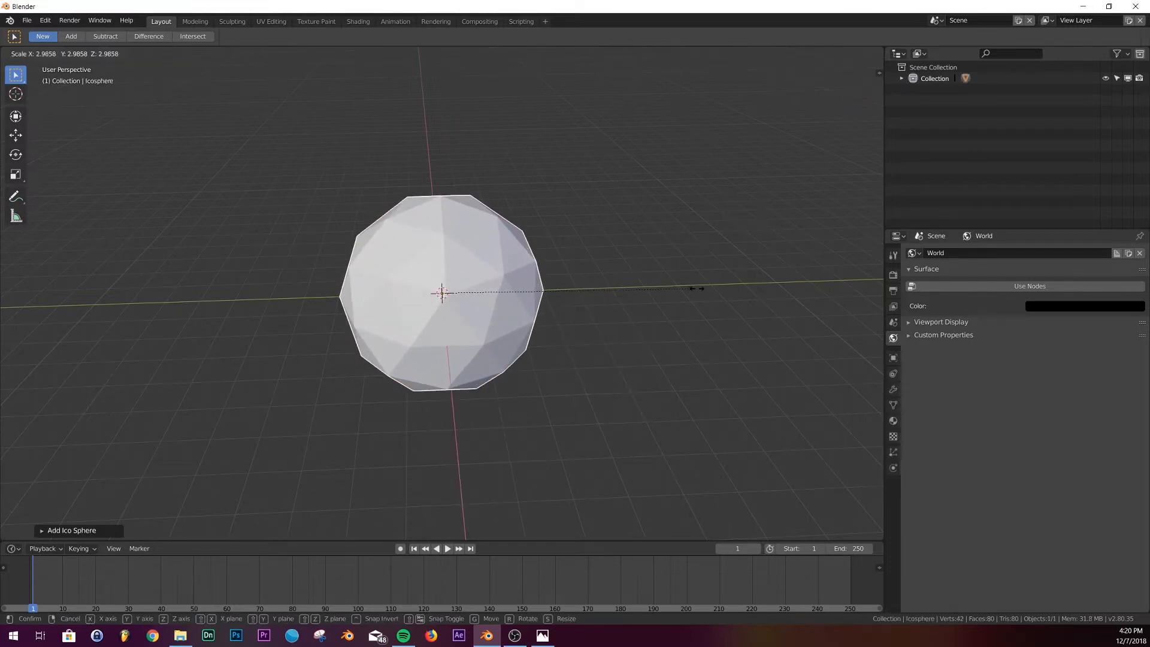
click(639, 282)
- Subdivide the whole ico sphere mesh with 7 cuts and a smoothness of 1, returning to Object Mode
right_click(639, 281)
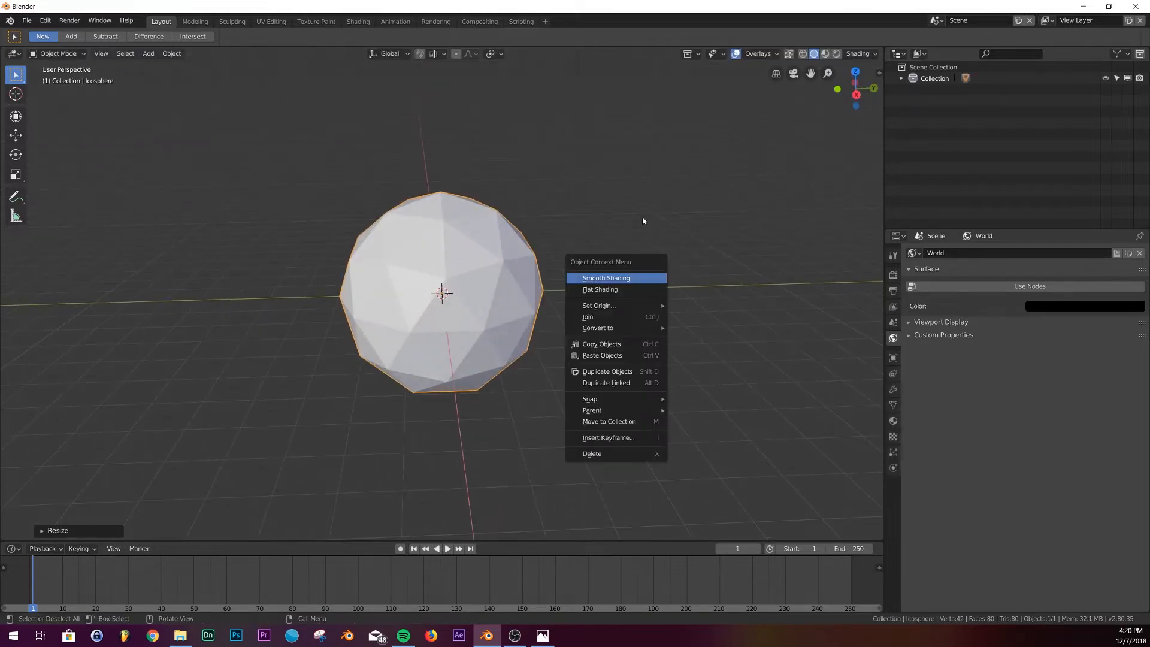
key(Tab)
right_click(623, 224)
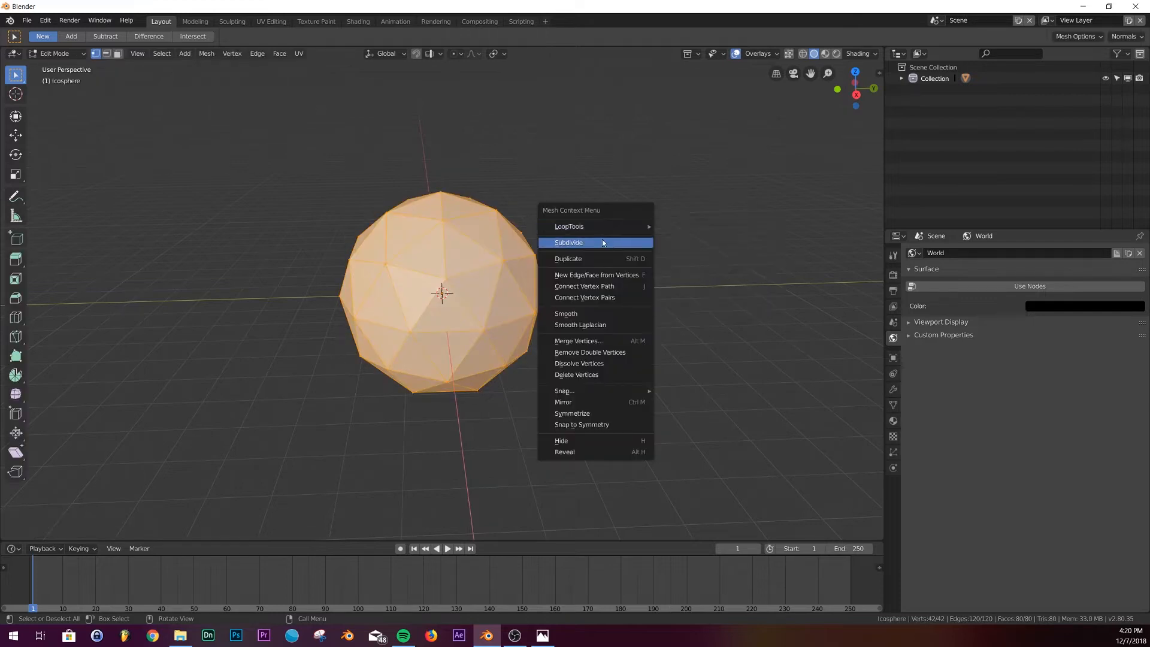
click(602, 242)
click(53, 535)
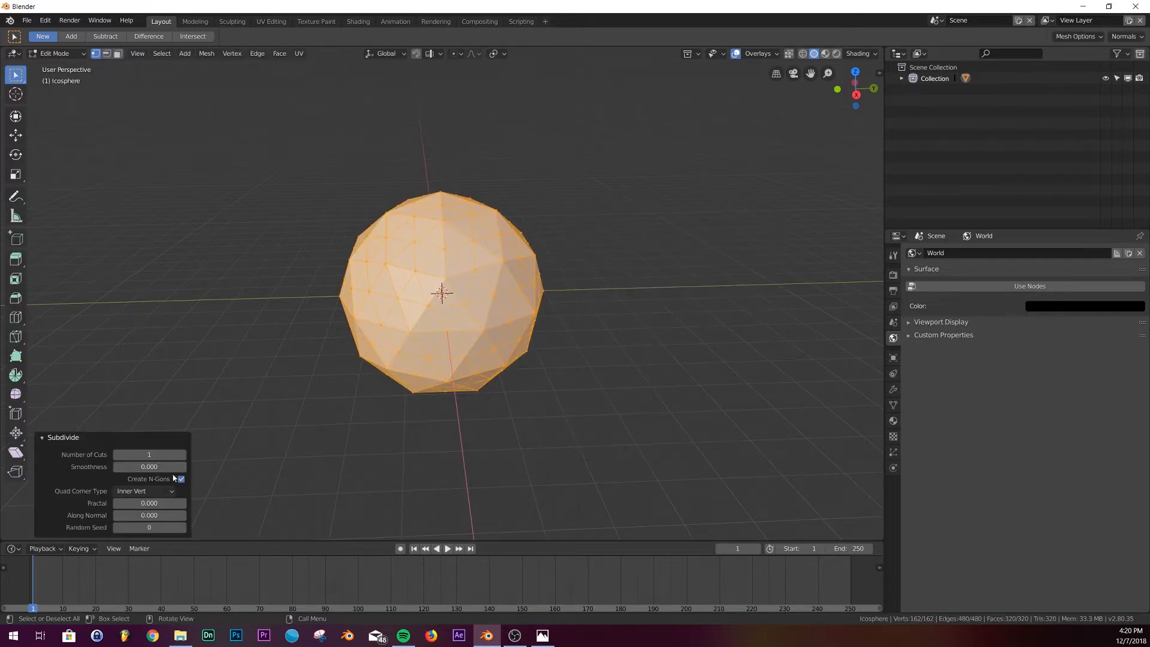
drag(168, 467, 203, 467)
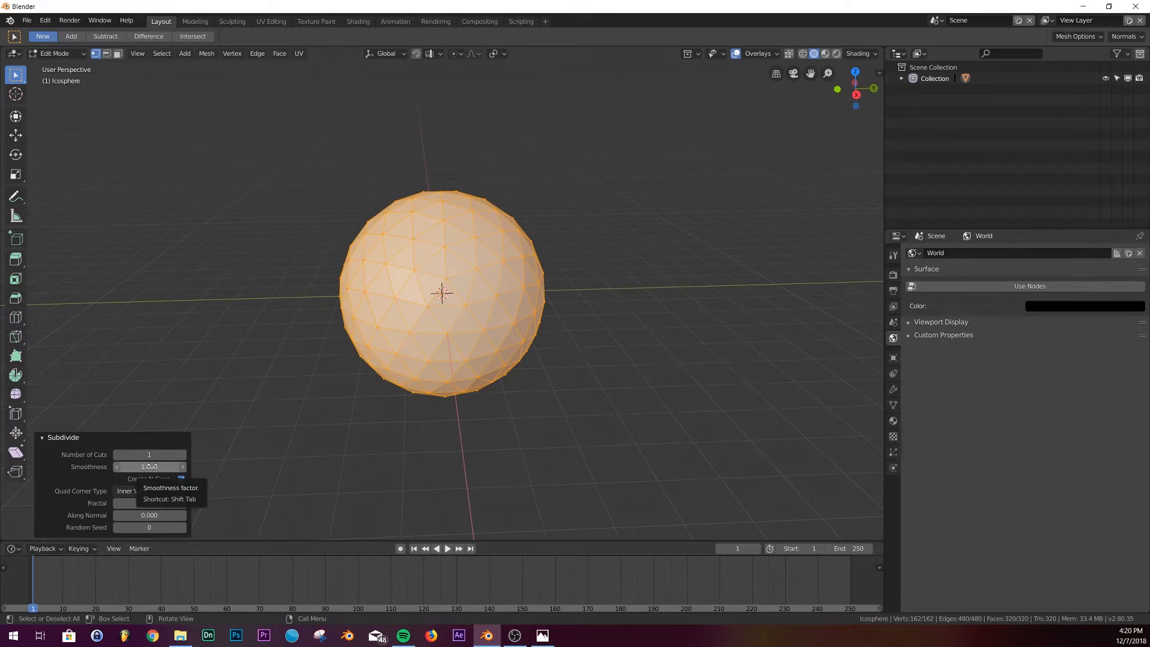
drag(150, 454, 180, 455)
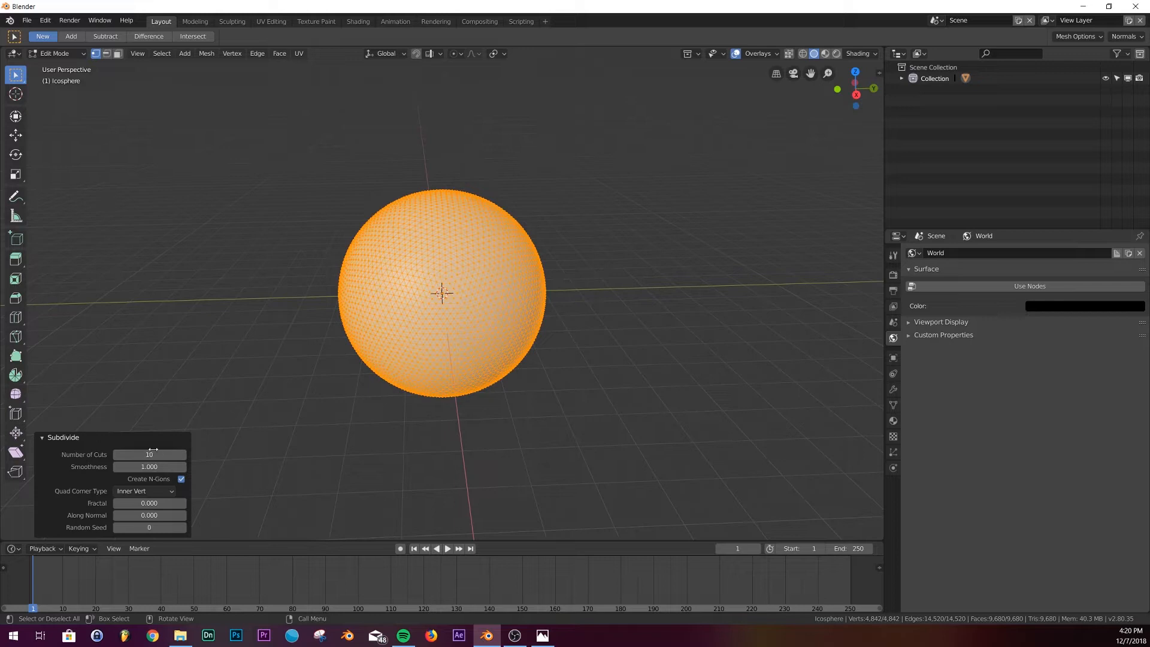
drag(153, 450, 147, 455)
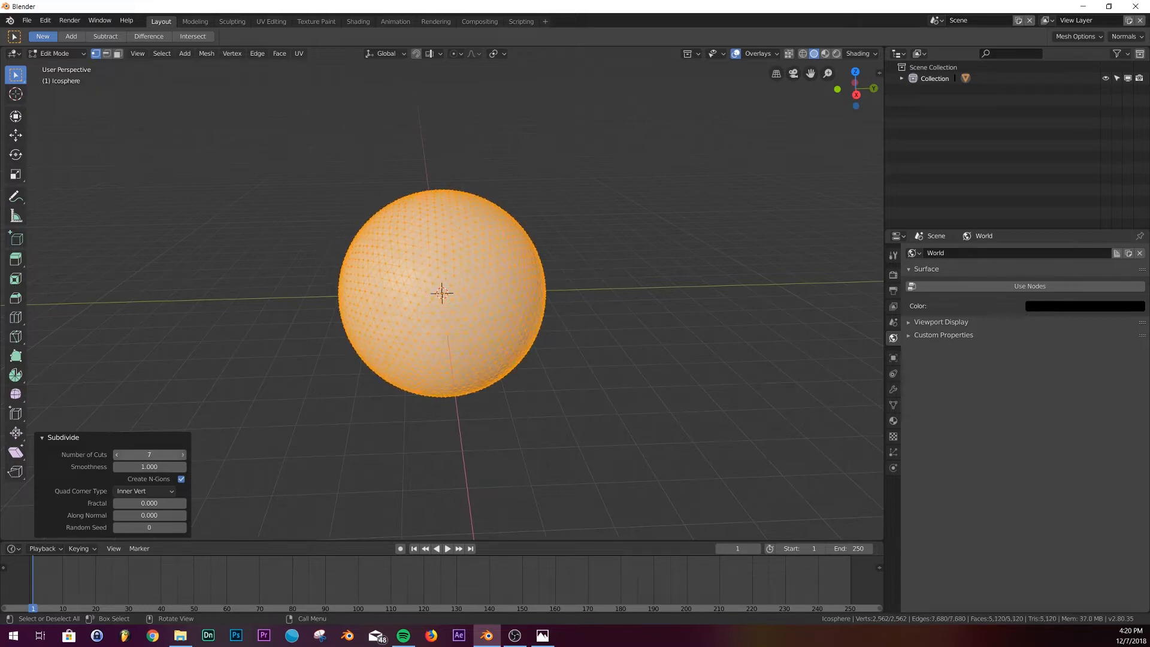
click(105, 438)
key(Tab)
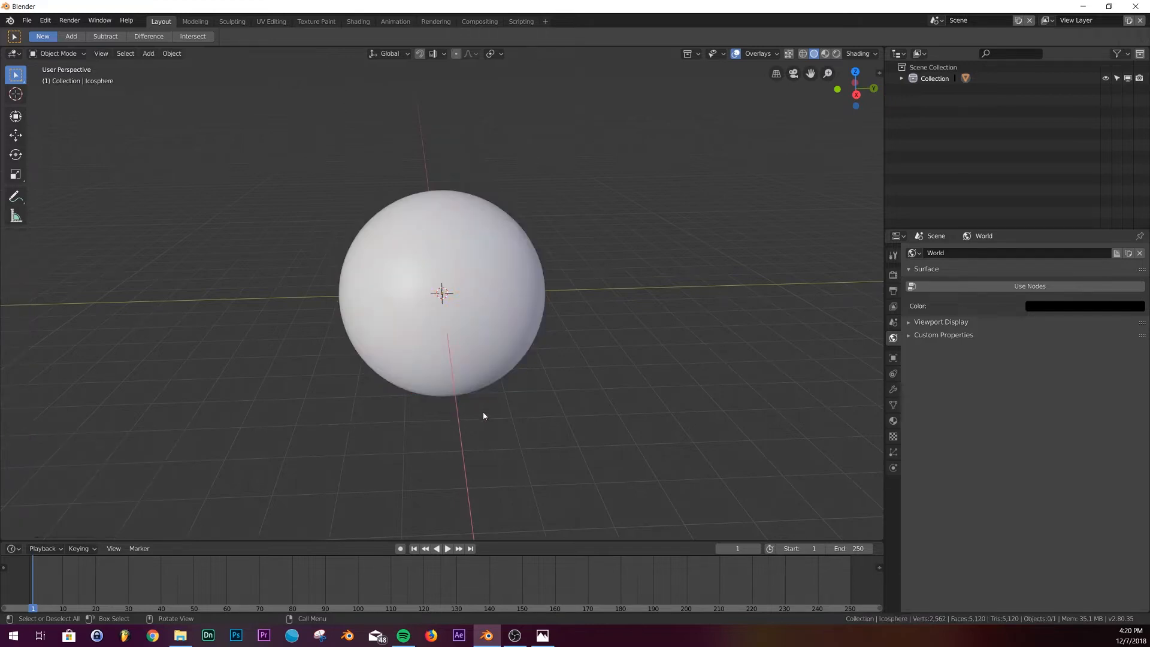
- Add a Build modifier to the ico sphere
click(893, 389)
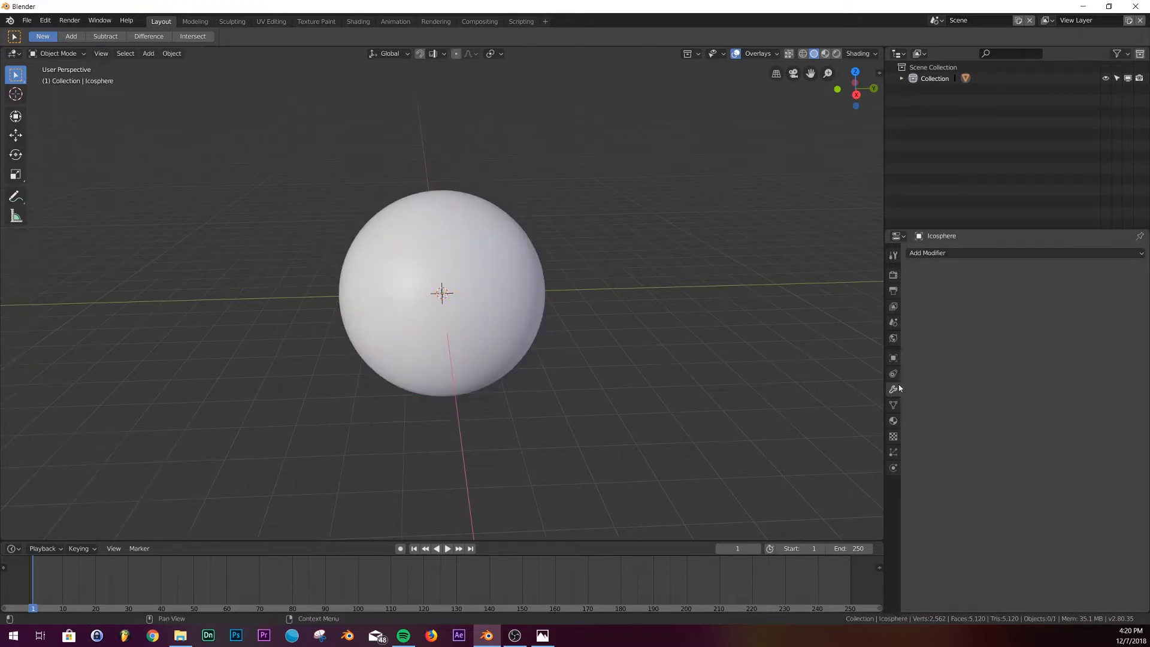
click(945, 252)
click(926, 313)
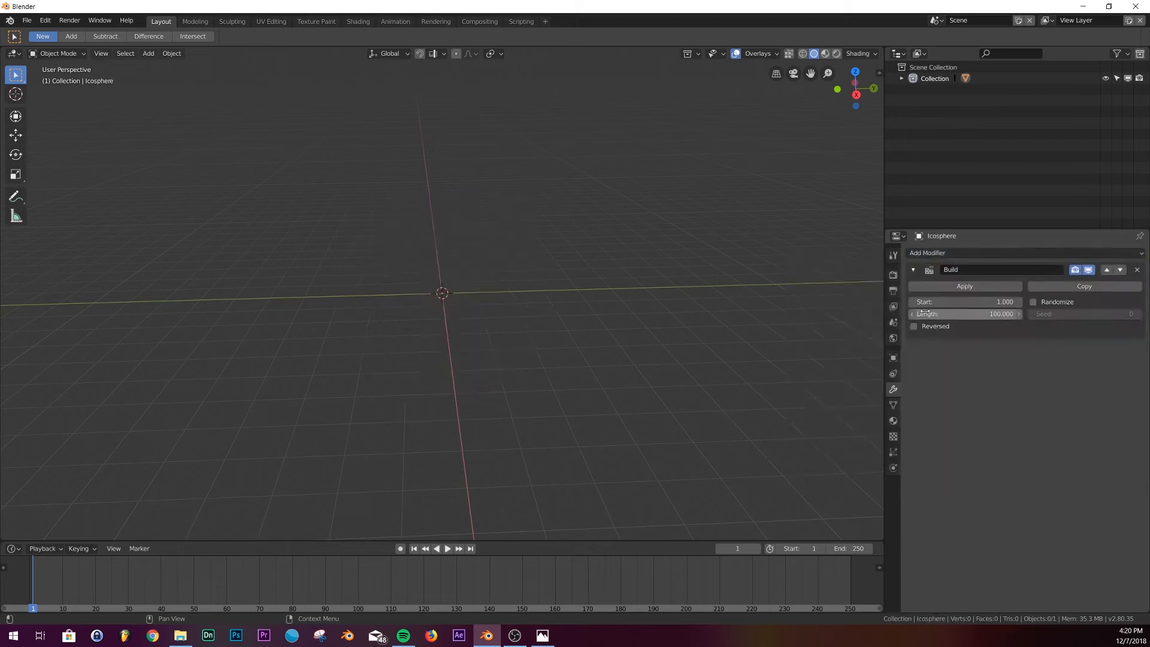
- Preview the Build animation against the reference image in Photos and set the timeline to frame 43
click(448, 549)
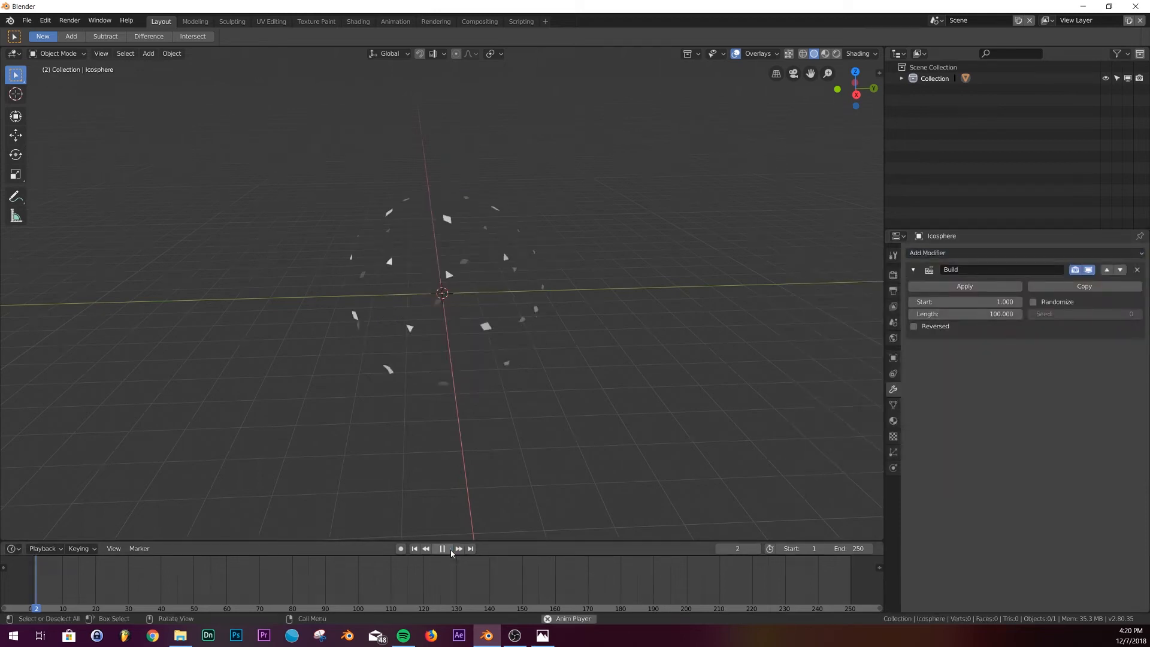
middle_drag(551, 493, 401, 462)
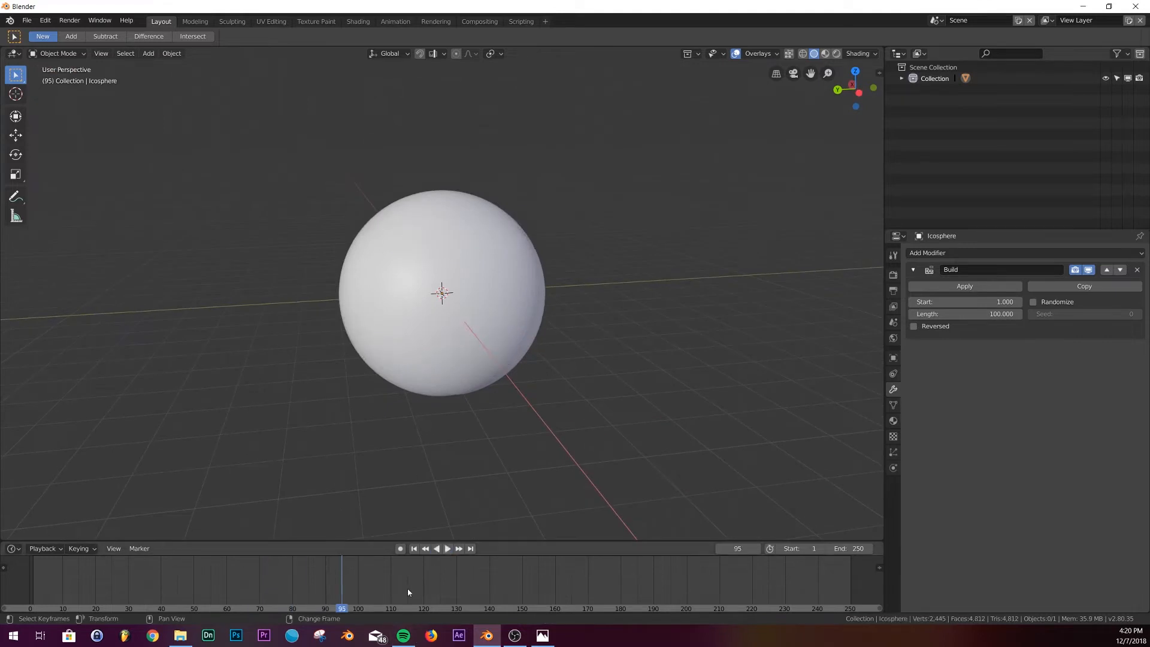
drag(371, 584, 180, 576)
middle_drag(360, 467, 412, 407)
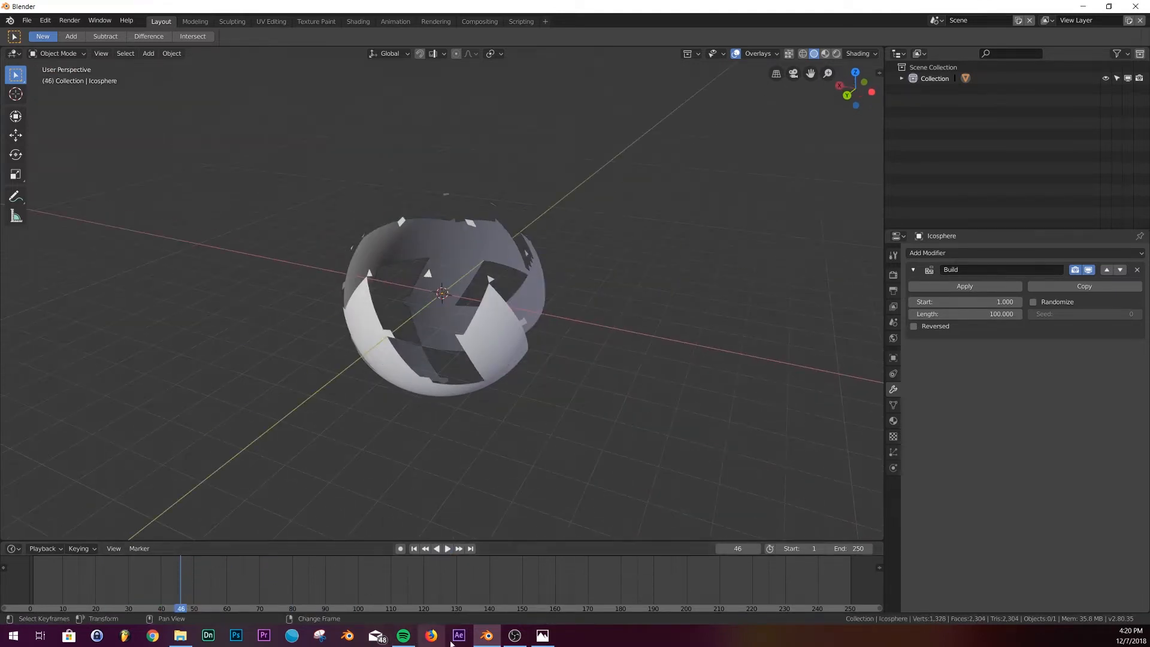
click(543, 636)
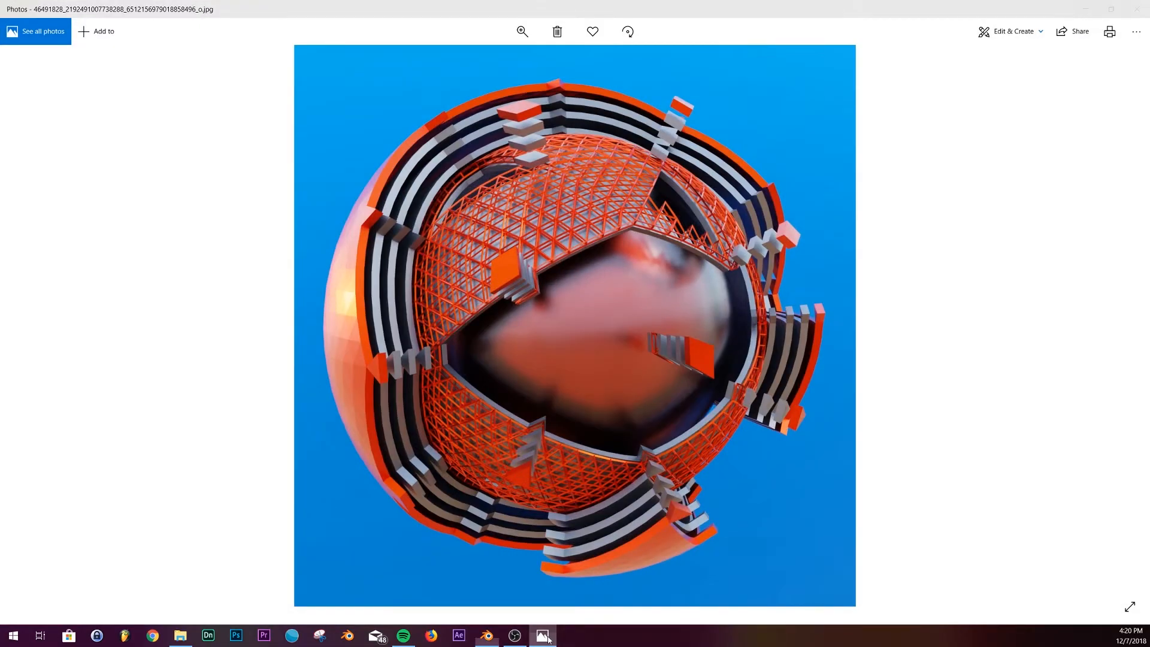
click(546, 636)
middle_drag(534, 457, 504, 339)
mouse_move(187, 579)
right_down()
mouse_move(211, 580)
mouse_move(174, 583)
right_up()
middle_drag(413, 398, 342, 390)
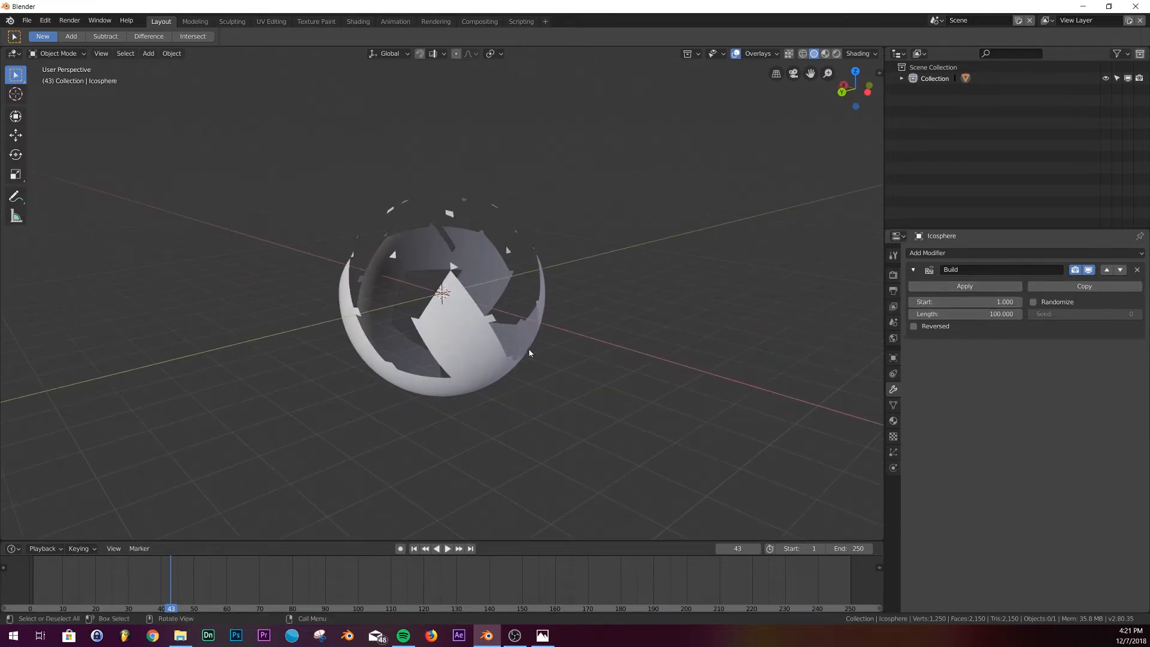
- Add a Solidify modifier to the partly built sphere with a thickness of 0.03 m
click(980, 253)
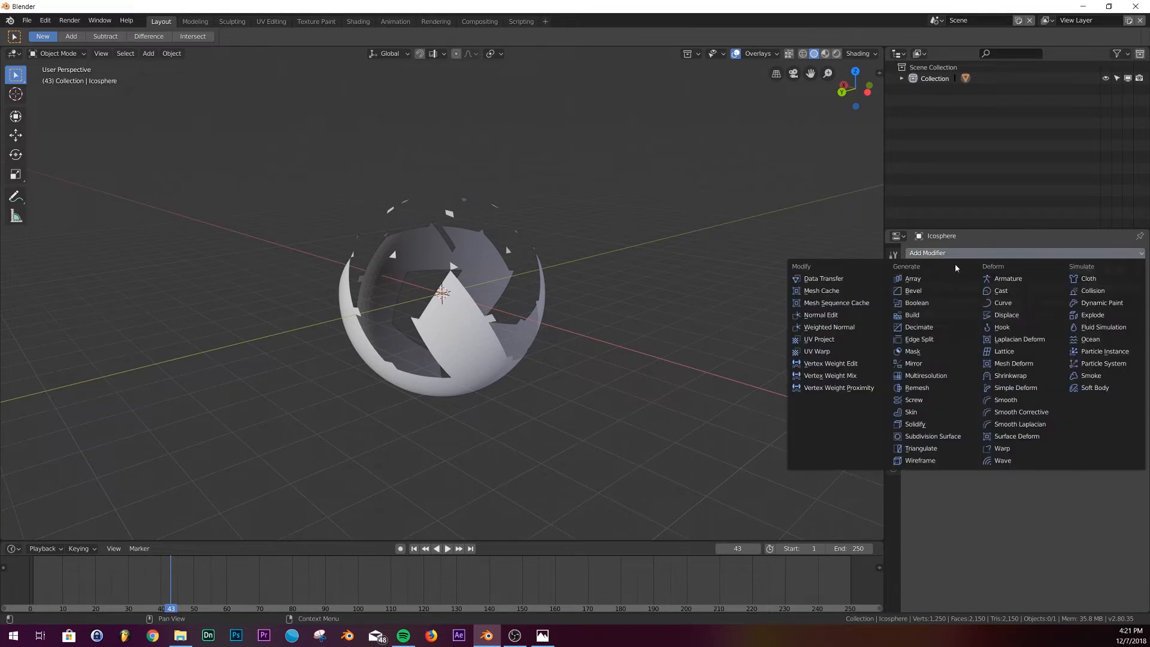
click(917, 424)
scroll(662, 359, up, 3)
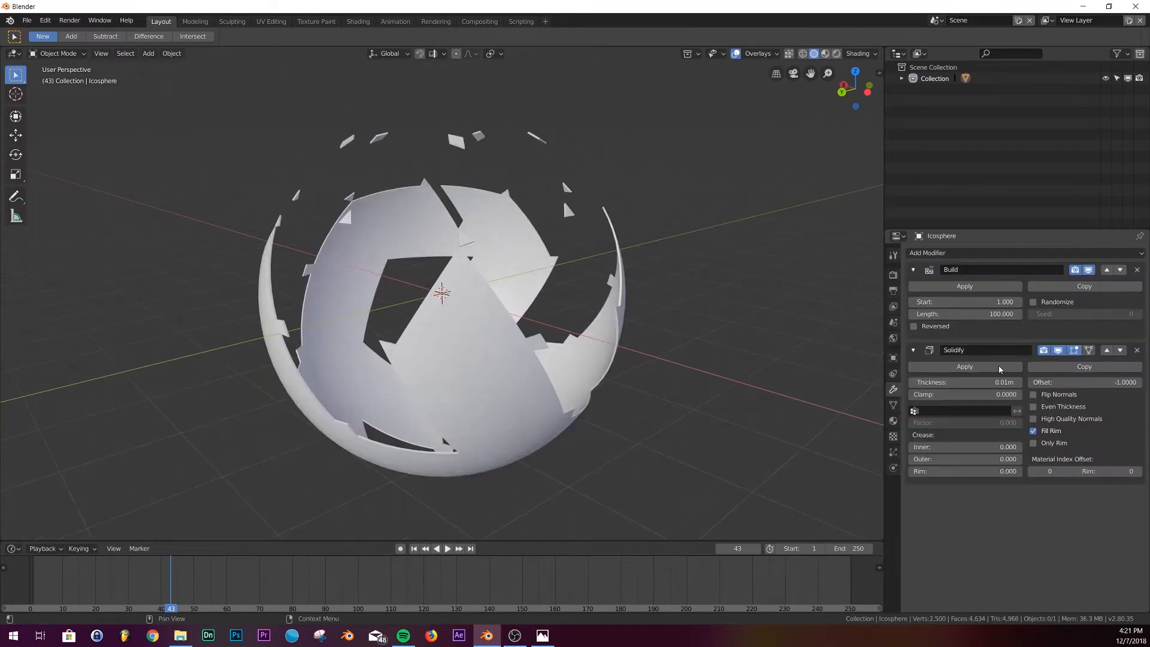
mouse_move(991, 380)
mouse_down()
mouse_move(1013, 381)
mouse_move(973, 381)
mouse_up()
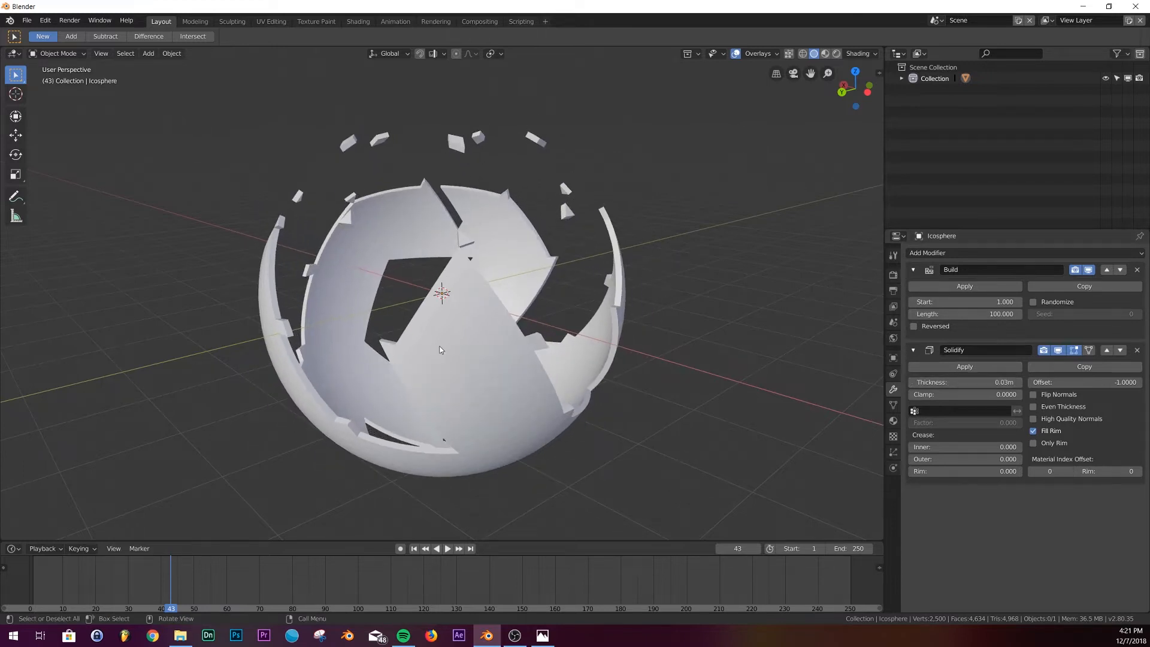
- Change the lighting style of the viewport's solid shading and inspect the shell from several sides
mouse_move(521, 365)
middle_down()
mouse_move(527, 339)
mouse_move(505, 251)
middle_up()
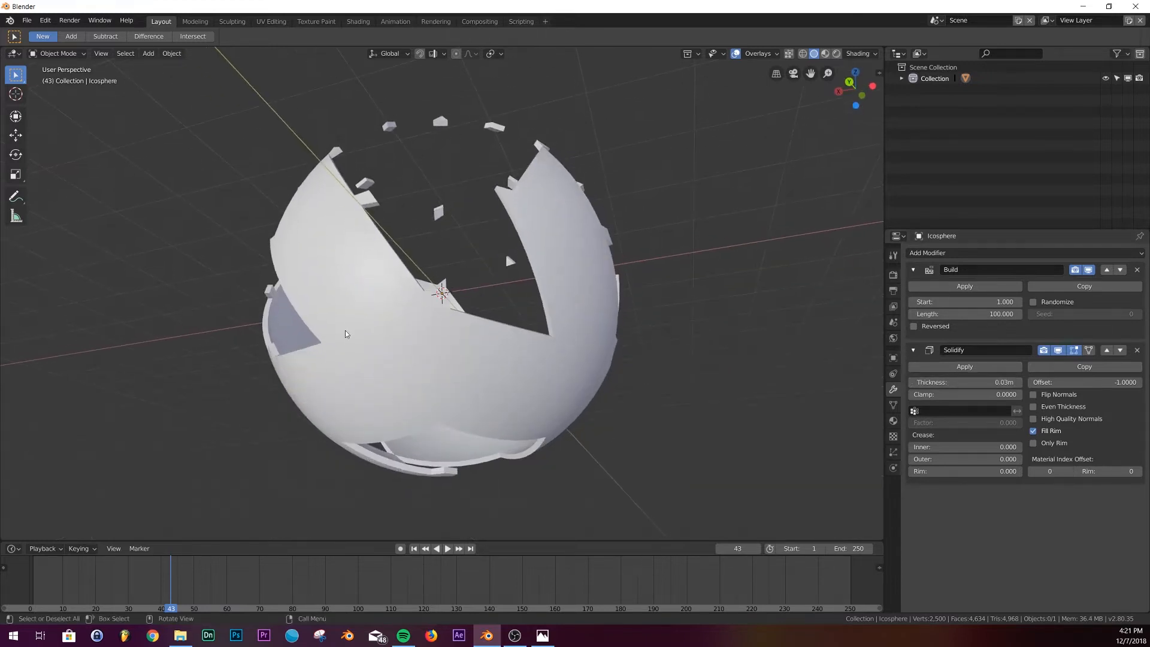
click(863, 54)
click(885, 87)
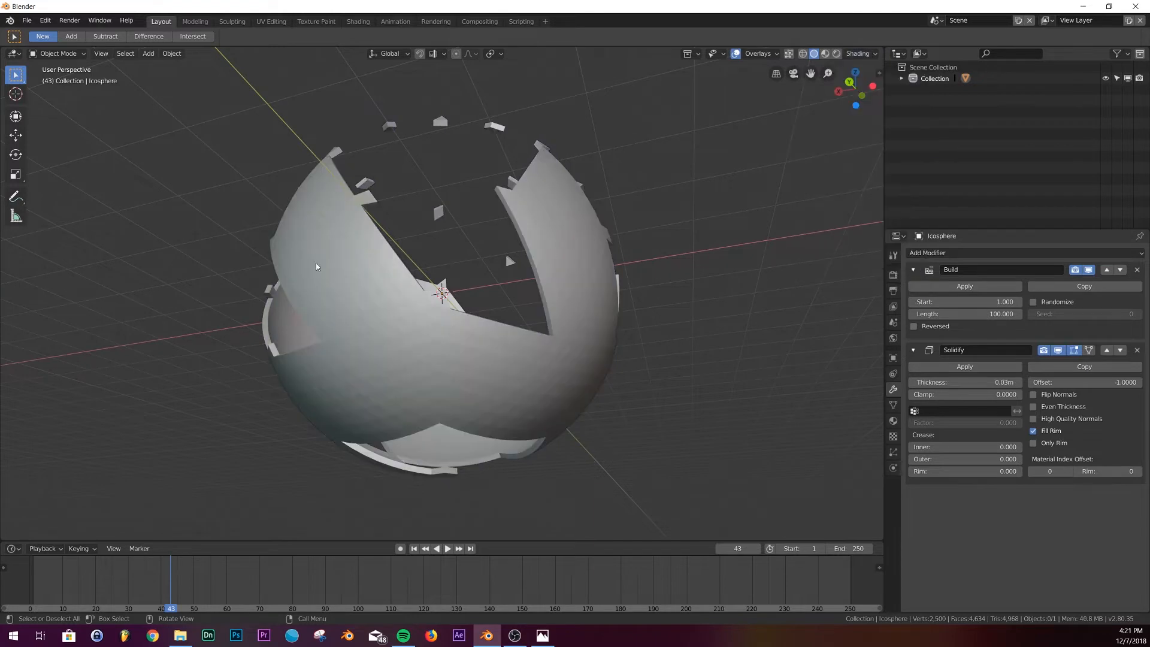
middle_drag(515, 200, 461, 217)
- Add a Subdivision Surface modifier, placed above Solidify in the stack, with a viewport level of 2
click(966, 254)
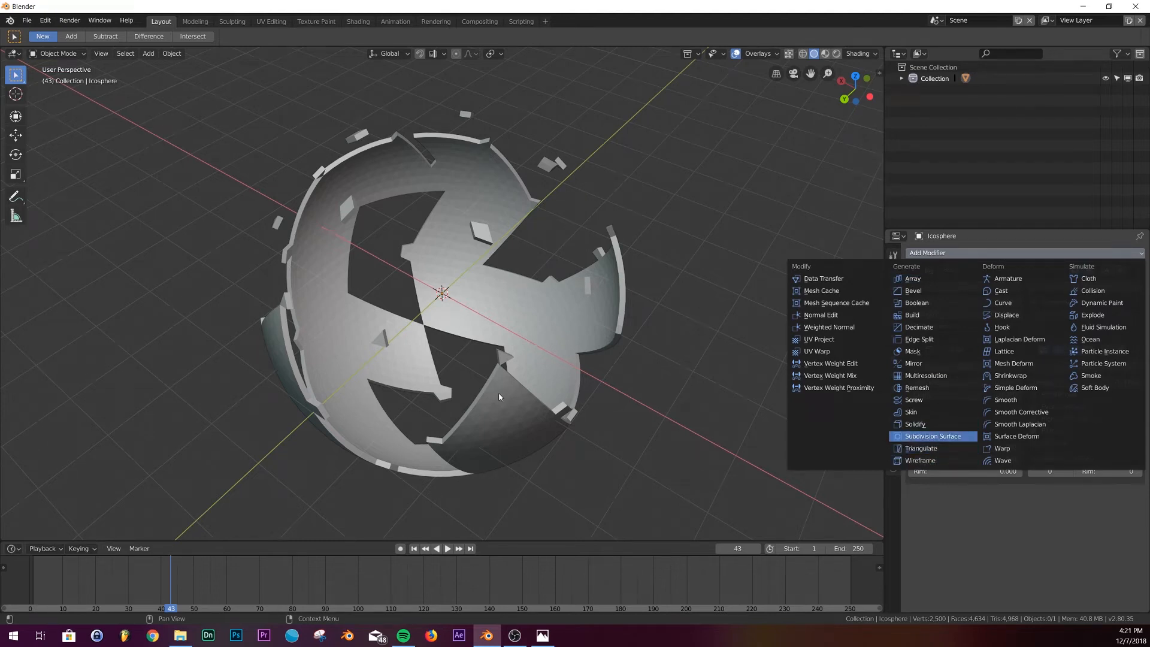
key(Return)
middle_drag(501, 397, 532, 293)
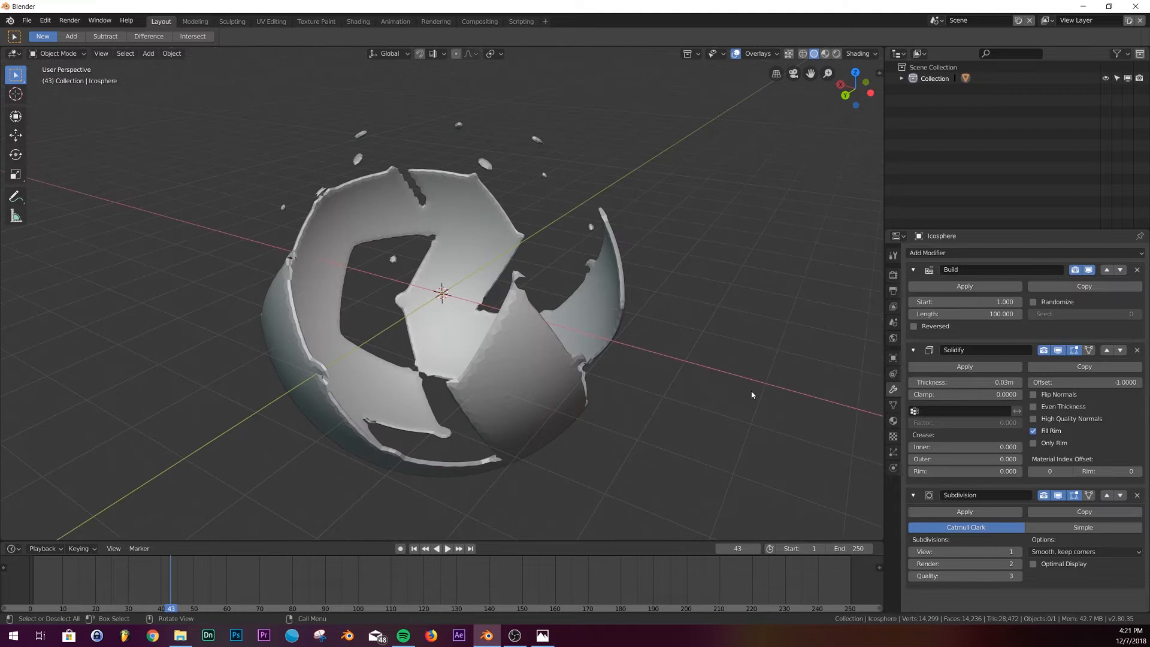
click(1107, 495)
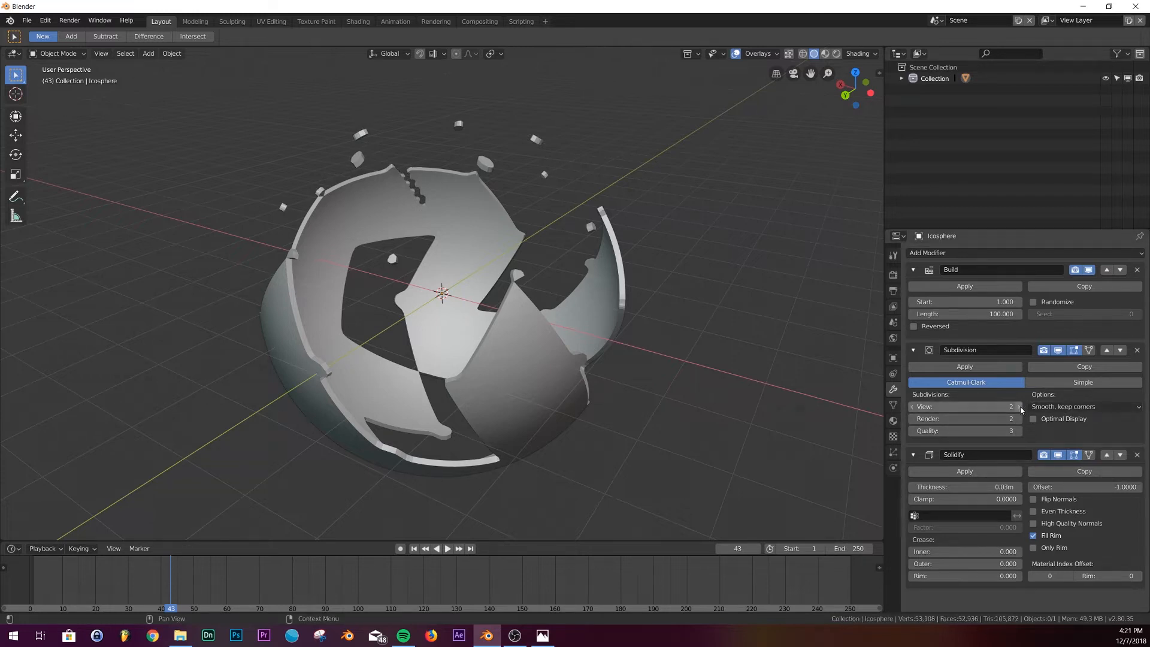
- Set the Subdivision modifier's viewport level to 0 and inspect the shell's faceted edges
middle_drag(571, 394, 573, 349)
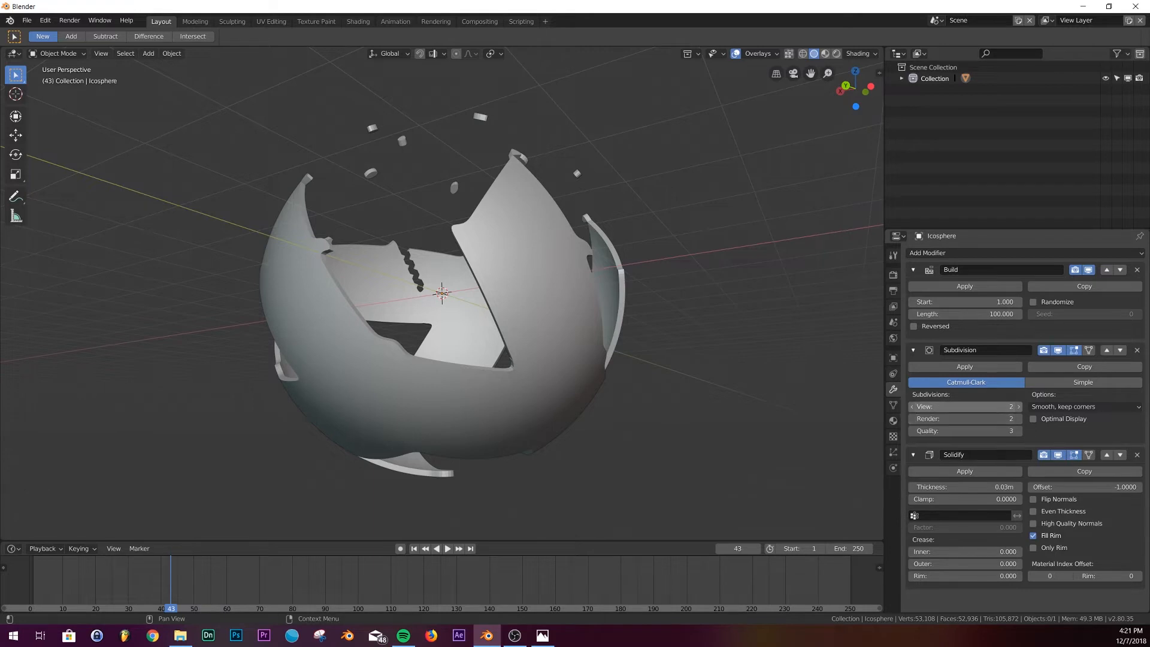
drag(964, 407, 923, 406)
middle_drag(637, 278, 610, 334)
middle_drag(537, 342, 490, 333)
middle_drag(642, 296, 625, 313)
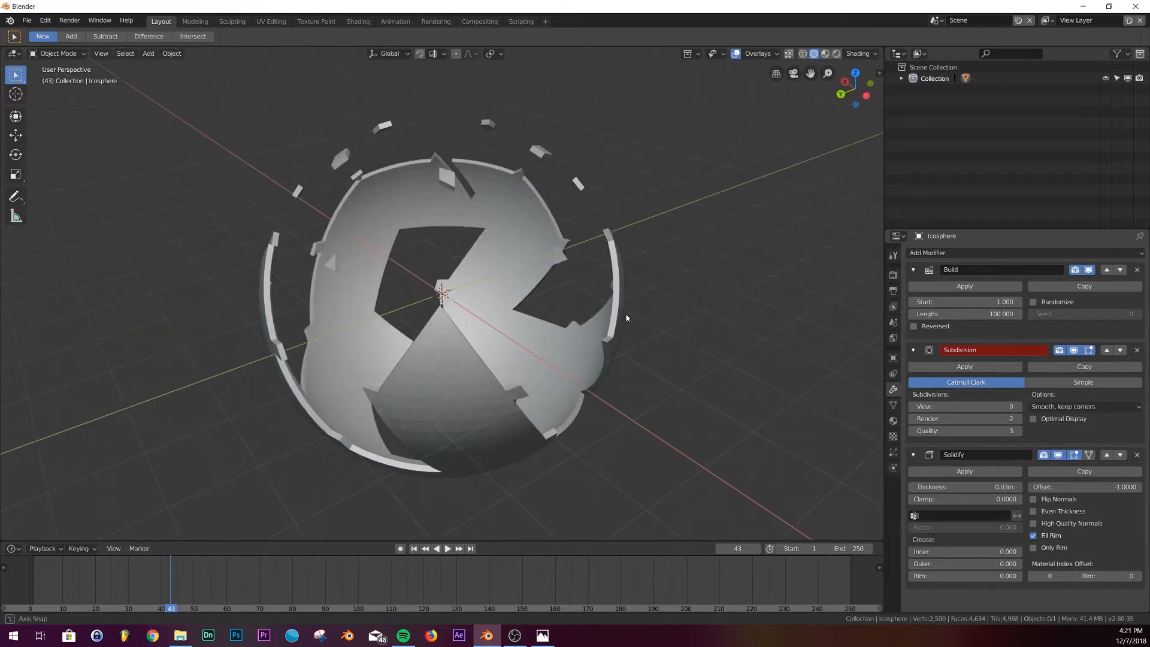
- Check the layered shells in the Photos reference image, and in Blender duplicate the shell in place with the copy scaled up slightly
click(542, 636)
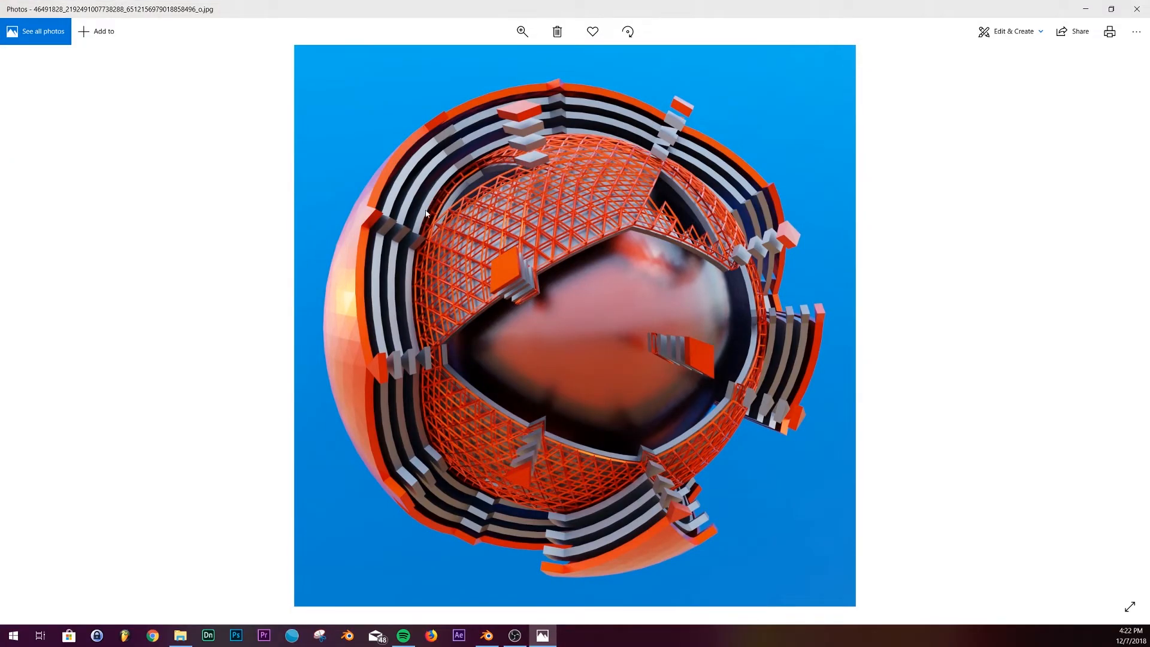
click(487, 635)
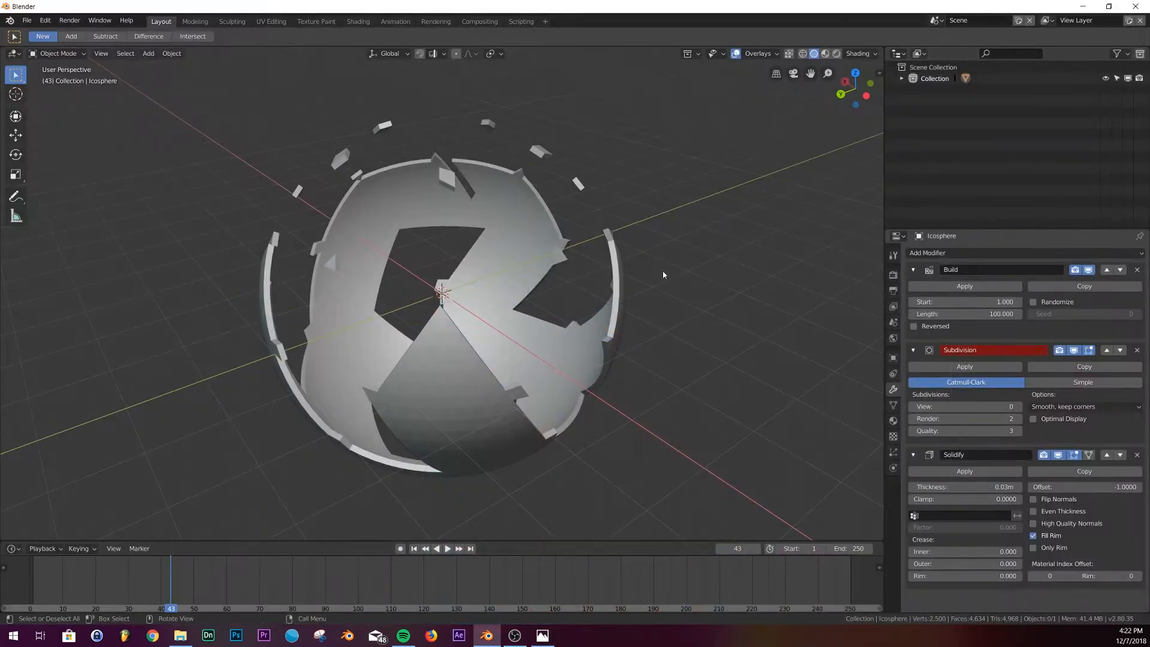
middle_drag(632, 277, 595, 295)
click(613, 292)
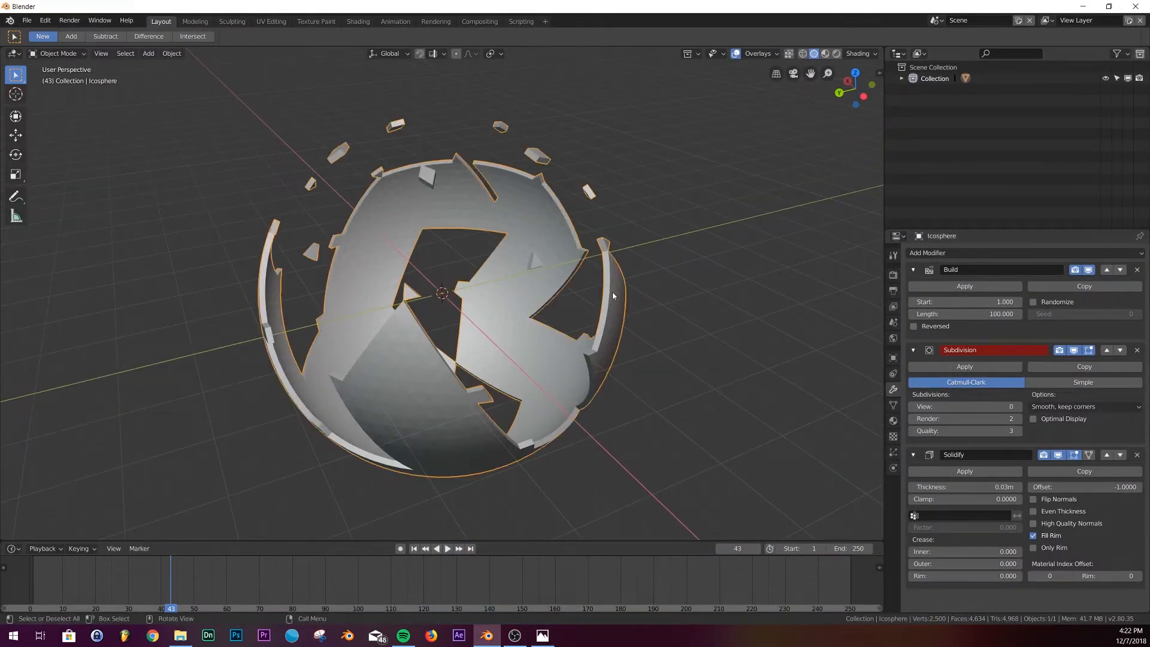
key(shift+d)
right_click(637, 295)
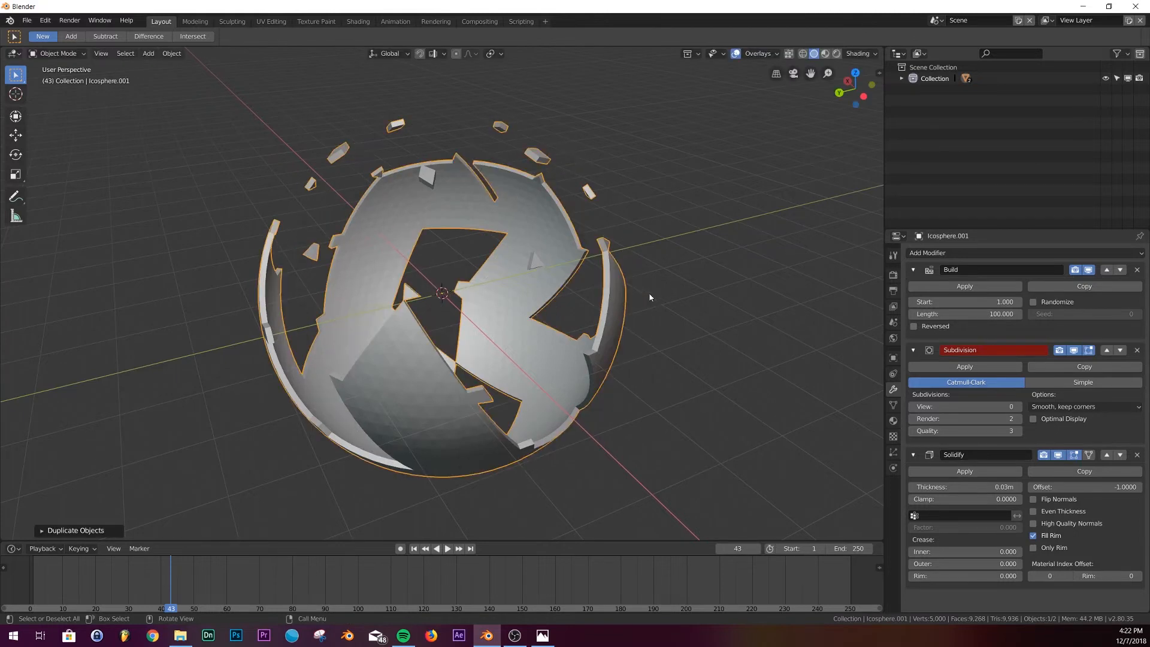
key(s)
click(690, 301)
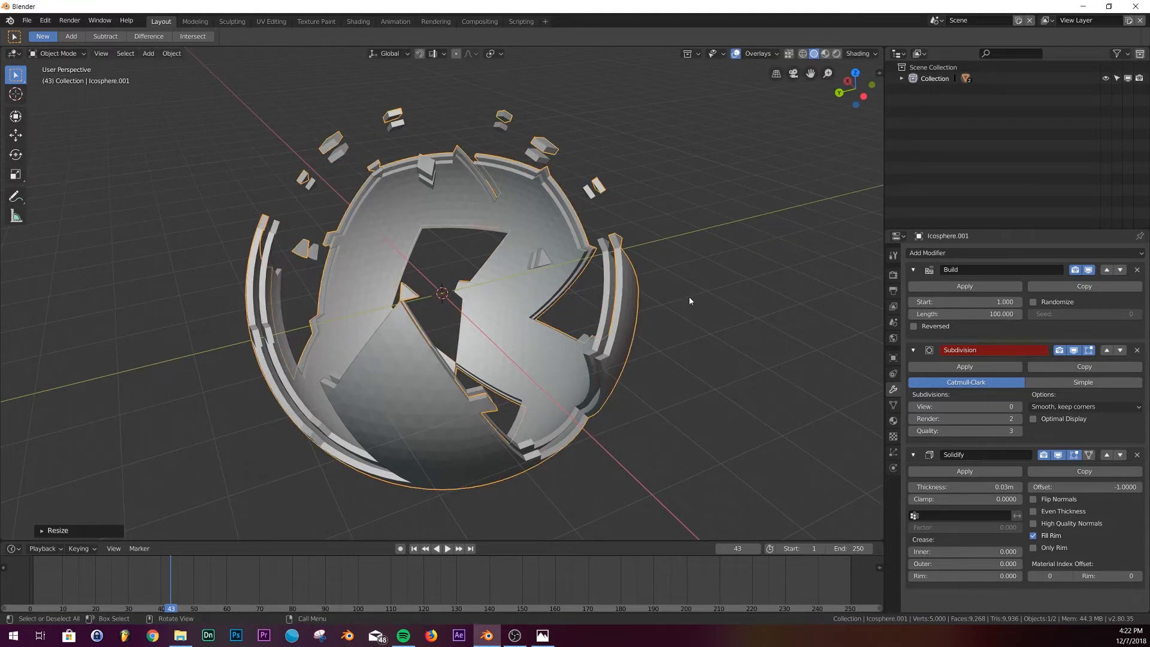
- Duplicate the outer shell in place and scale the new copy up slightly to form a third layer
key(shift+d)
right_click(706, 297)
key(s)
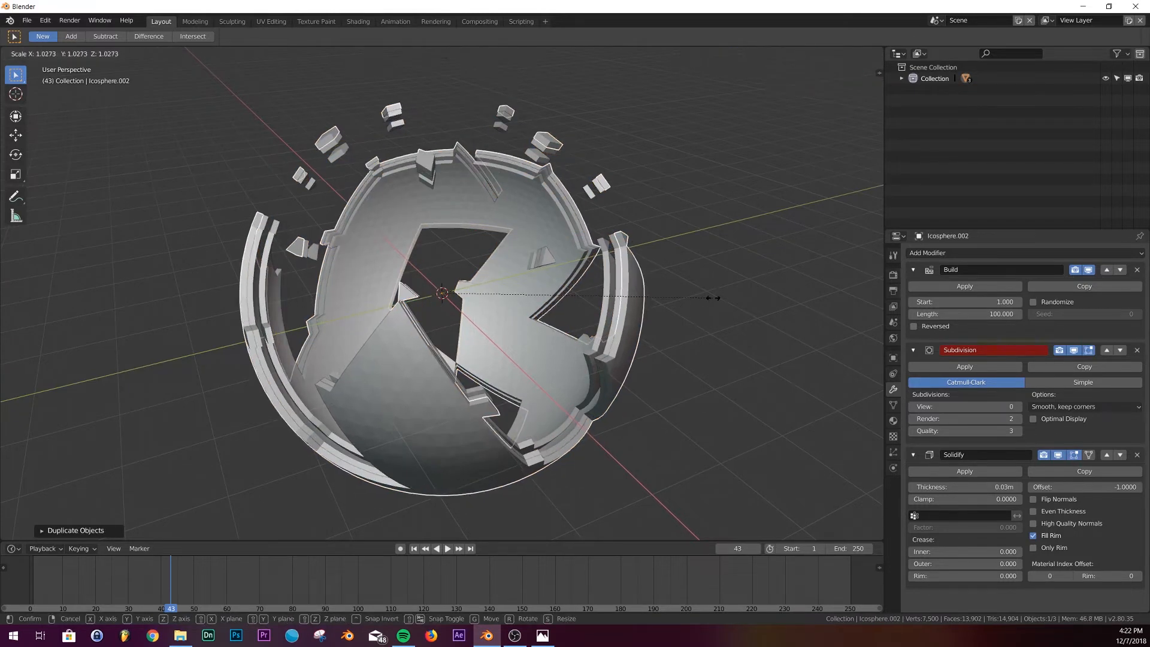
click(720, 298)
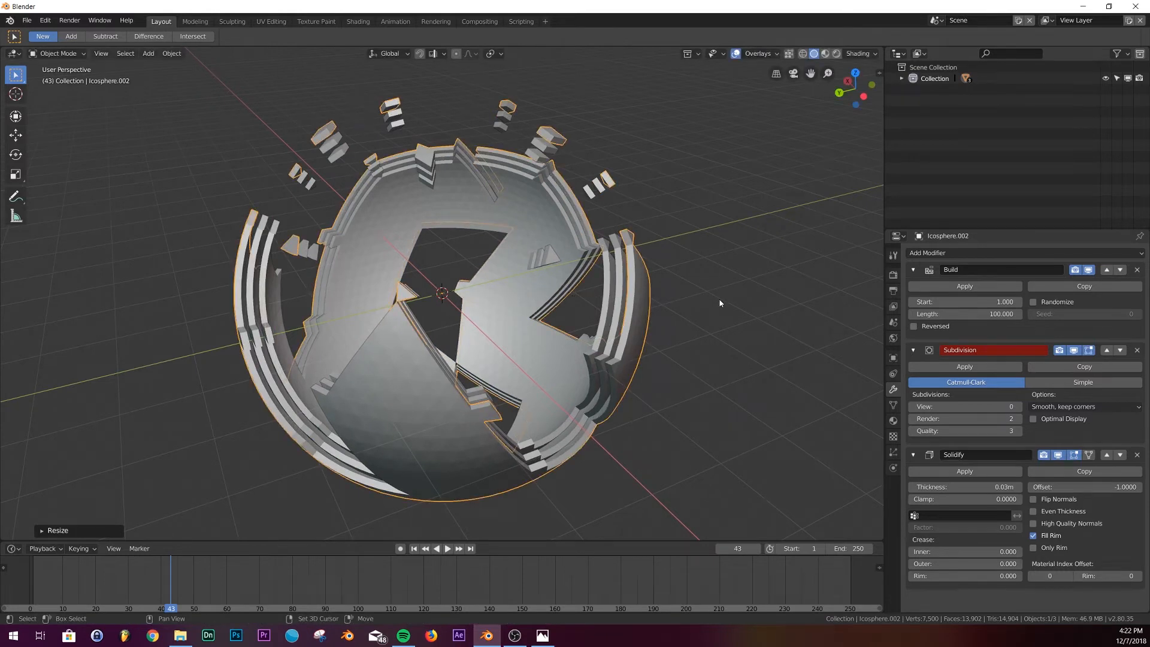
- Duplicate the outermost shell in place and scale the copy up to about 1.06 to form a fourth layer
key(shift+d)
right_click(727, 297)
key(s)
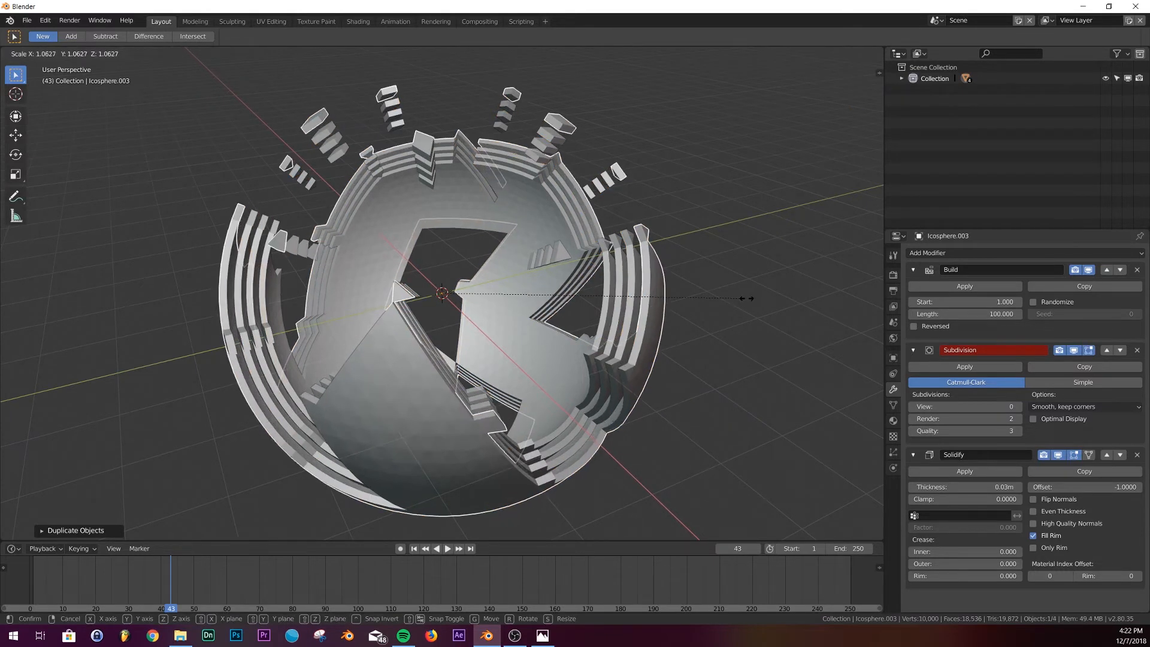
click(747, 300)
- Duplicate the innermost shell in place and scale the copy down slightly to form an inner layer
middle_drag(741, 299, 563, 239)
click(481, 207)
middle_drag(489, 207, 680, 259)
key(shift+d)
right_click(763, 281)
key(s)
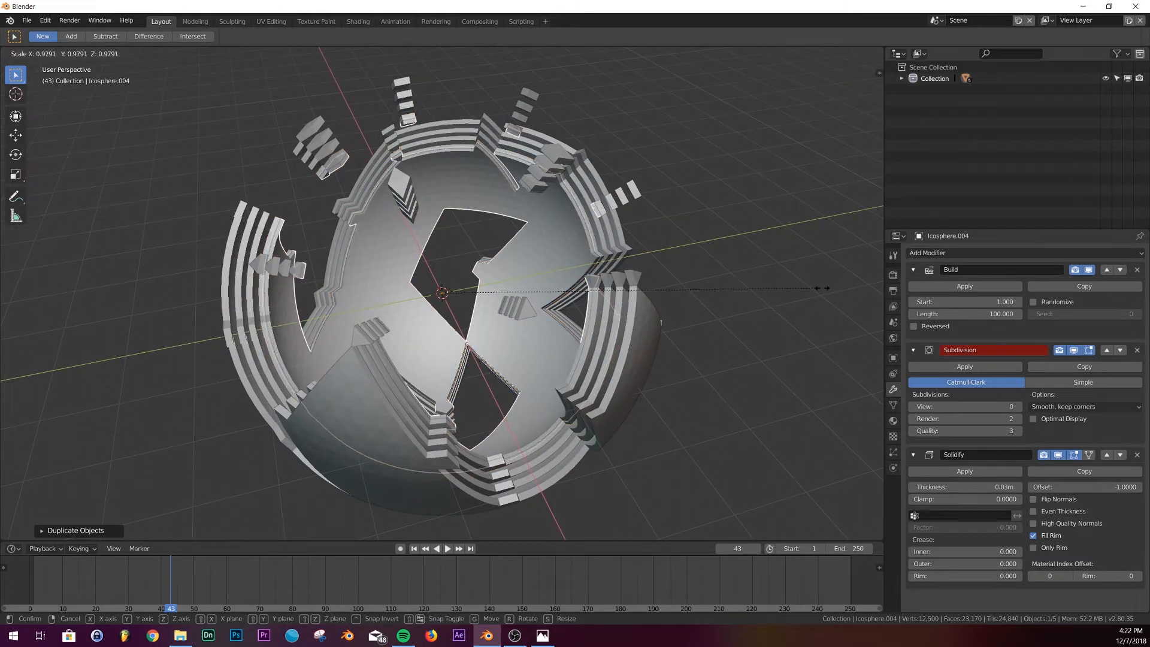
click(984, 344)
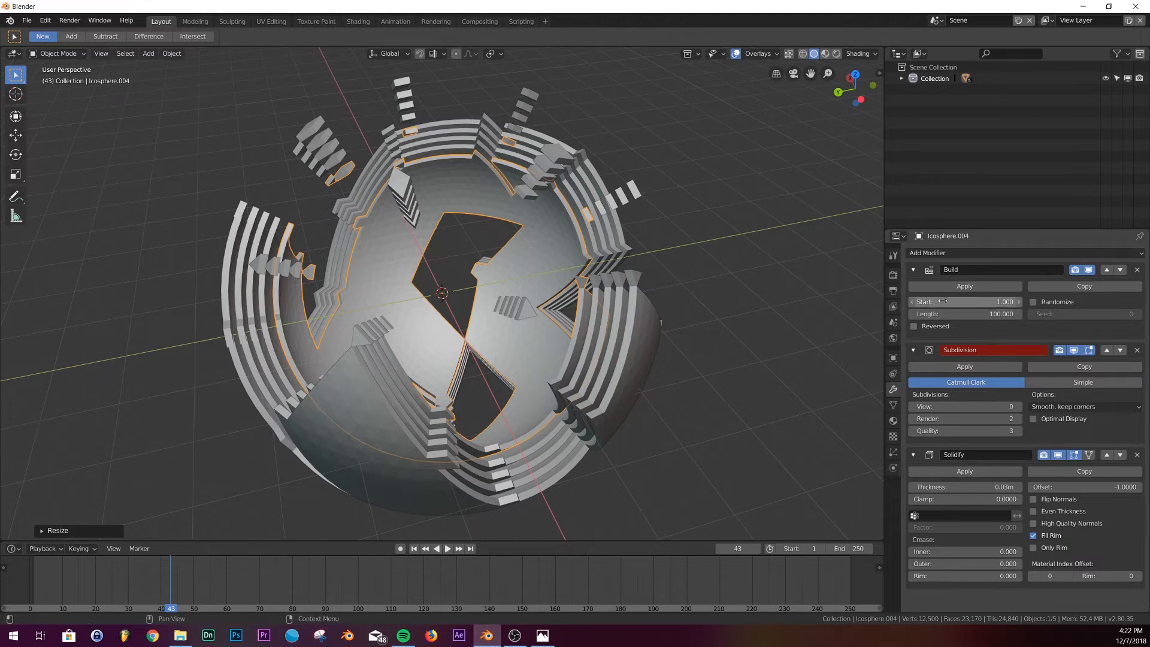
- Lower the new inner shell's Build start to -69.1 and inspect the sphere from several sides
drag(946, 302, 907, 302)
text(0)
key(Return)
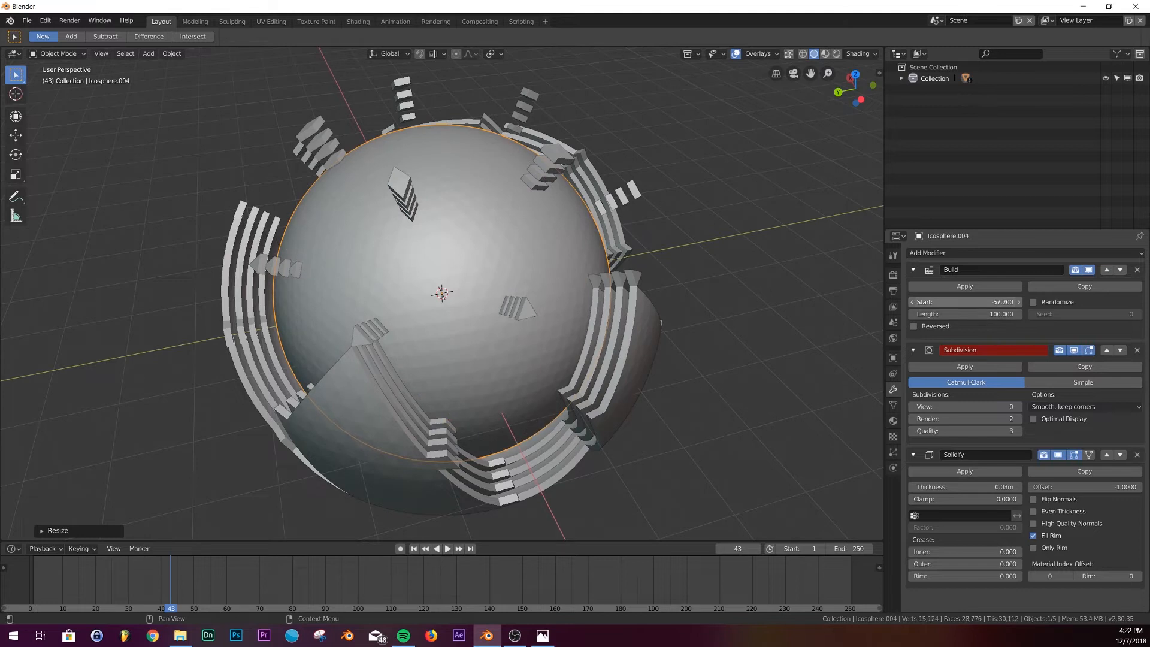
middle_drag(880, 285, 738, 209)
scroll(742, 328, down, 6)
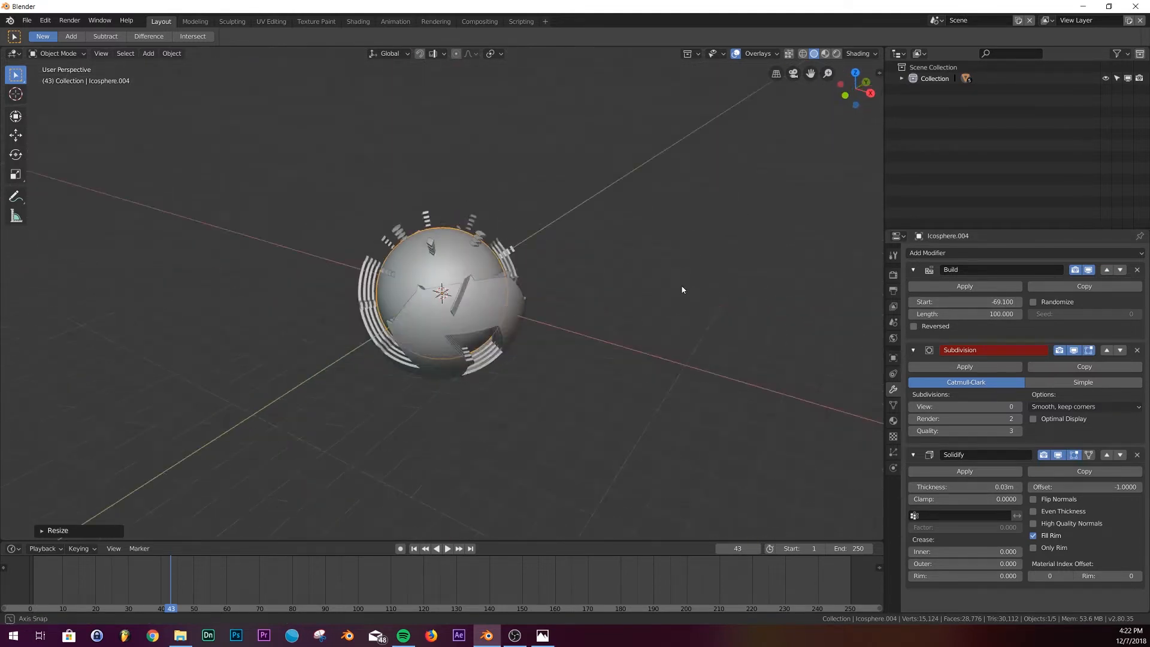
middle_drag(683, 290, 504, 220)
scroll(630, 248, up, 4)
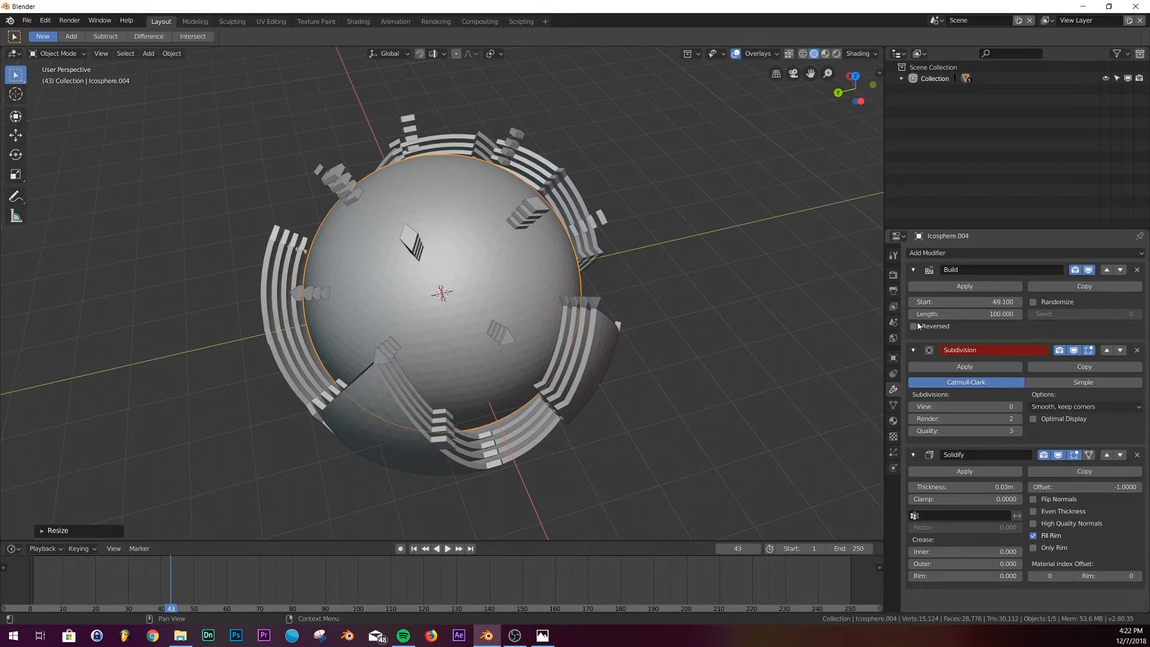
- Check the inner layers in the Photos reference image, and in Blender set the inner shell's Build start to -26.2
click(542, 635)
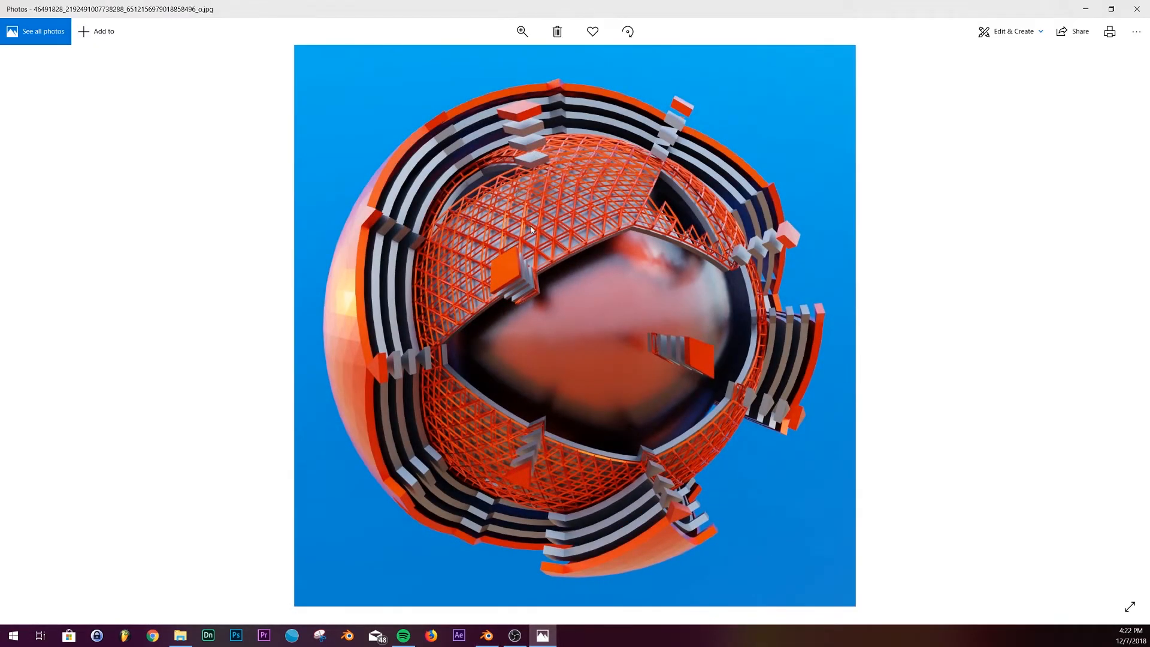
click(1094, 10)
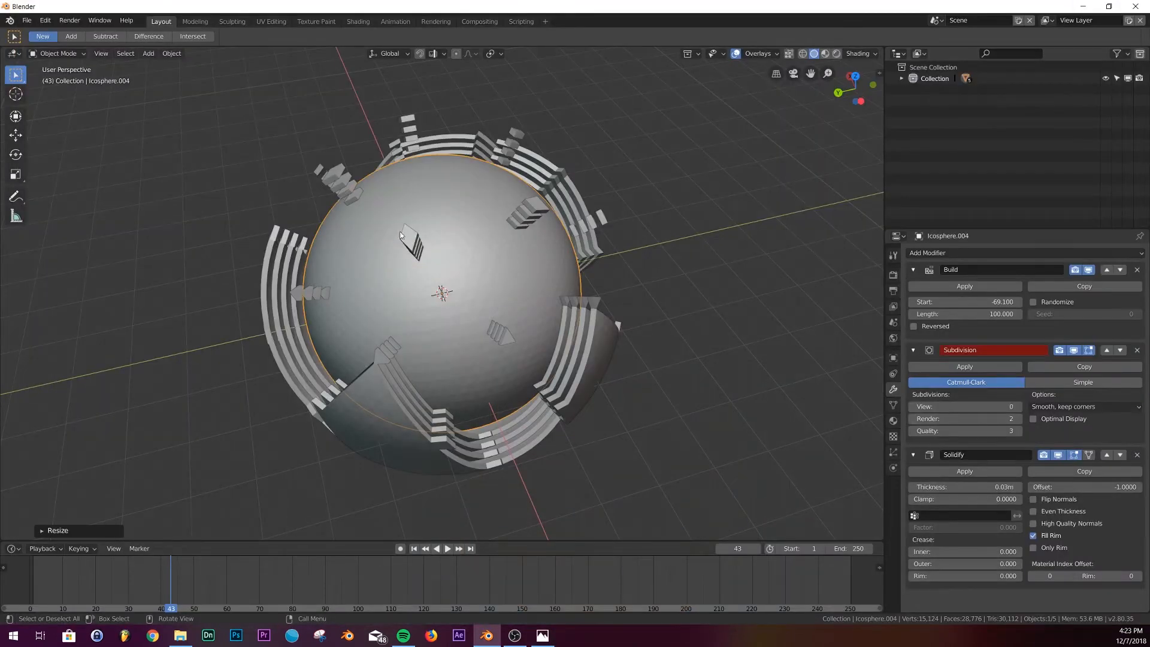
middle_drag(400, 235, 455, 246)
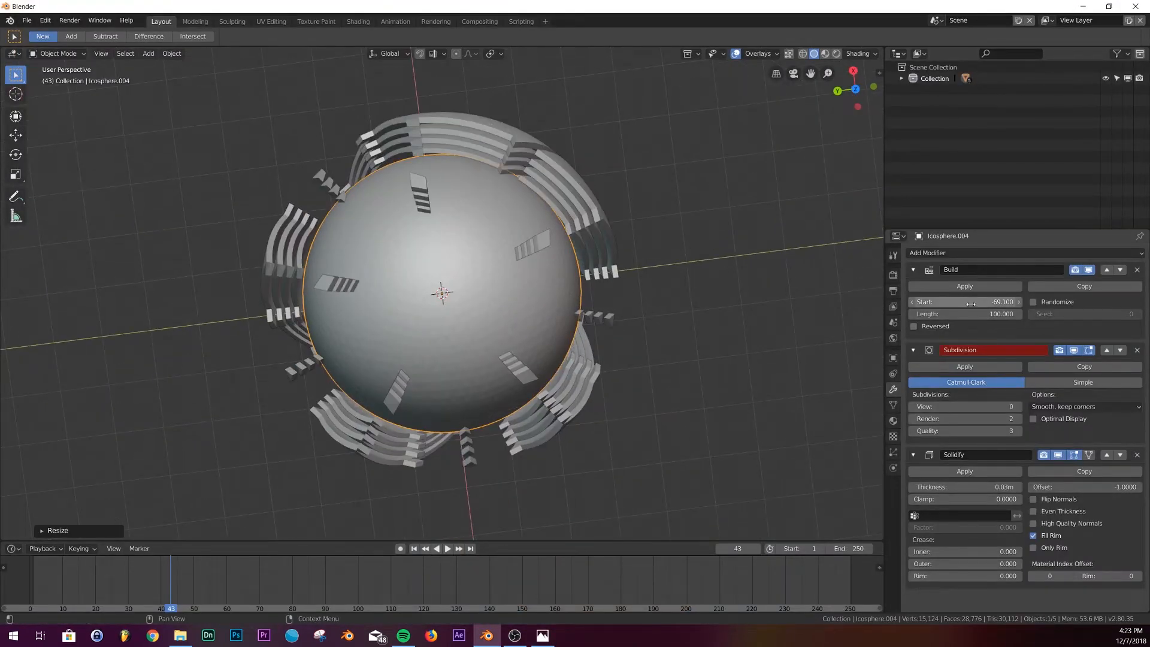
drag(971, 304, 1000, 302)
middle_drag(525, 236, 628, 196)
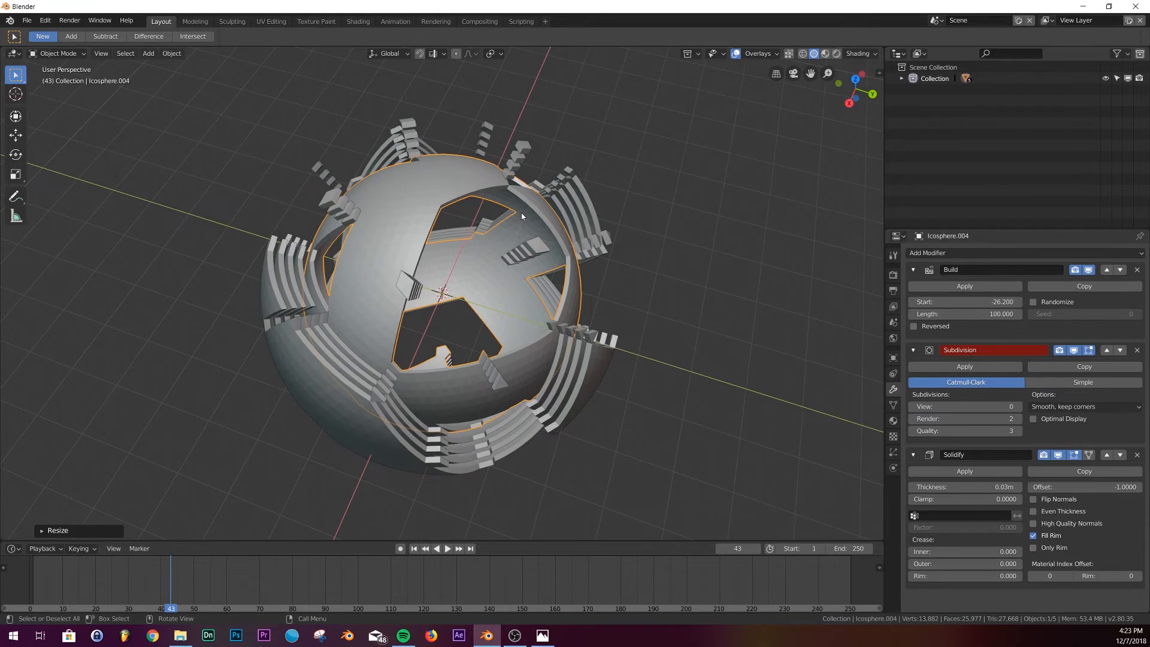
- Rotate the inner shell to reposition its openings and set its Build start to -26
key(r)
click(407, 224)
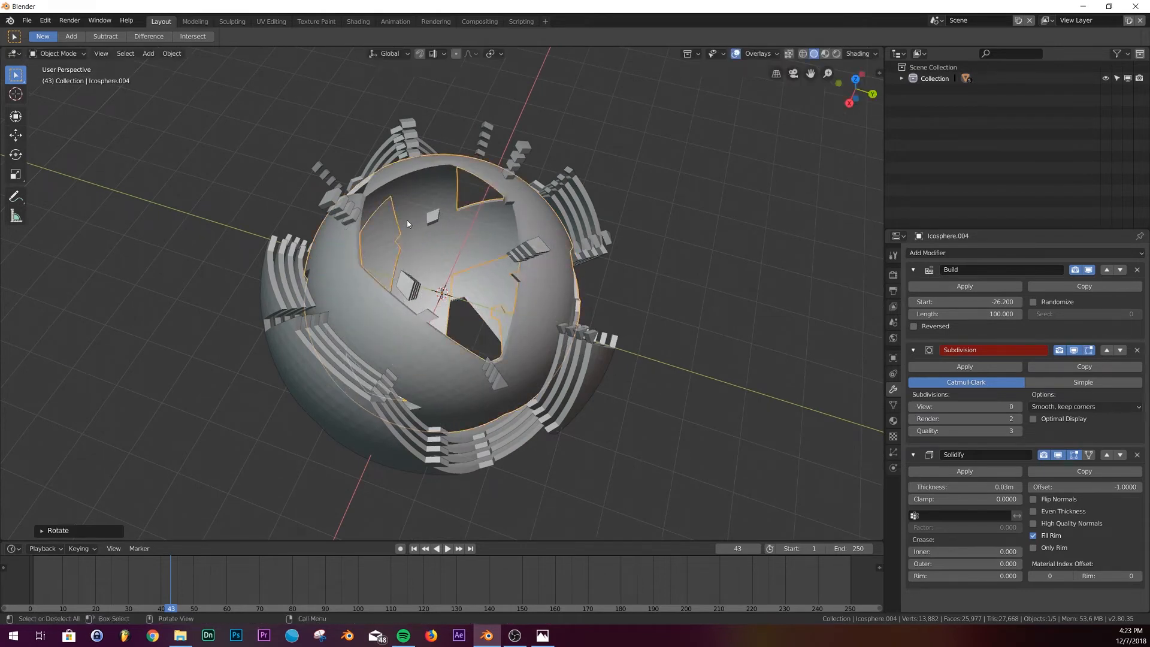
middle_drag(407, 224, 527, 189)
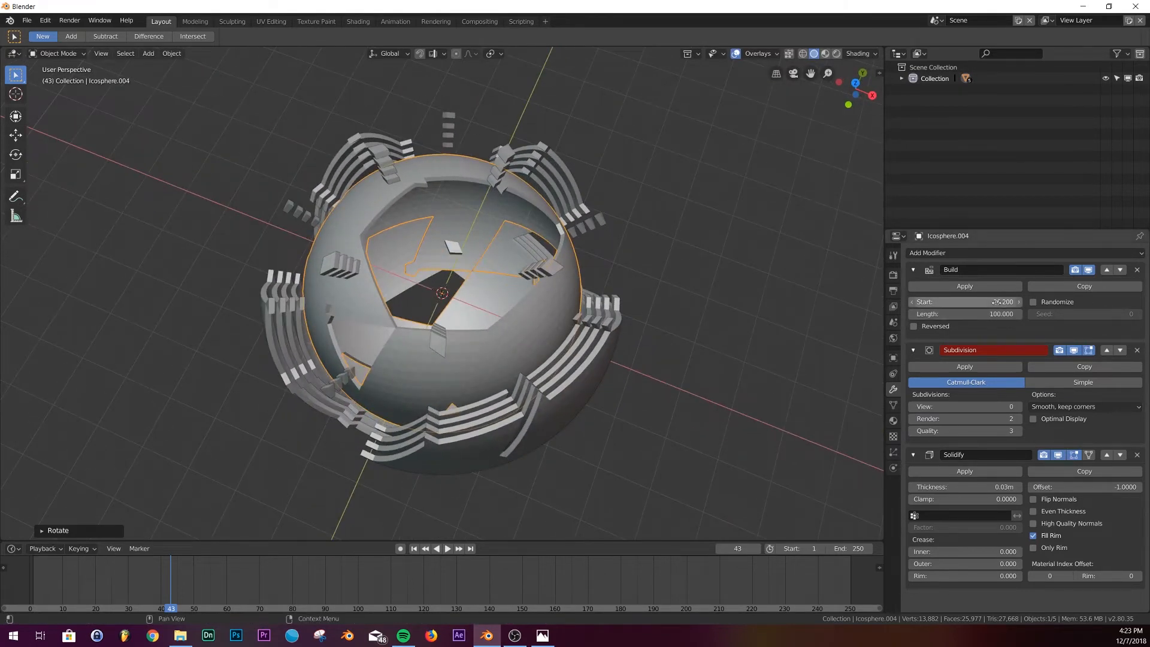
drag(994, 302, 992, 302)
middle_drag(830, 308, 567, 263)
middle_drag(514, 230, 578, 267)
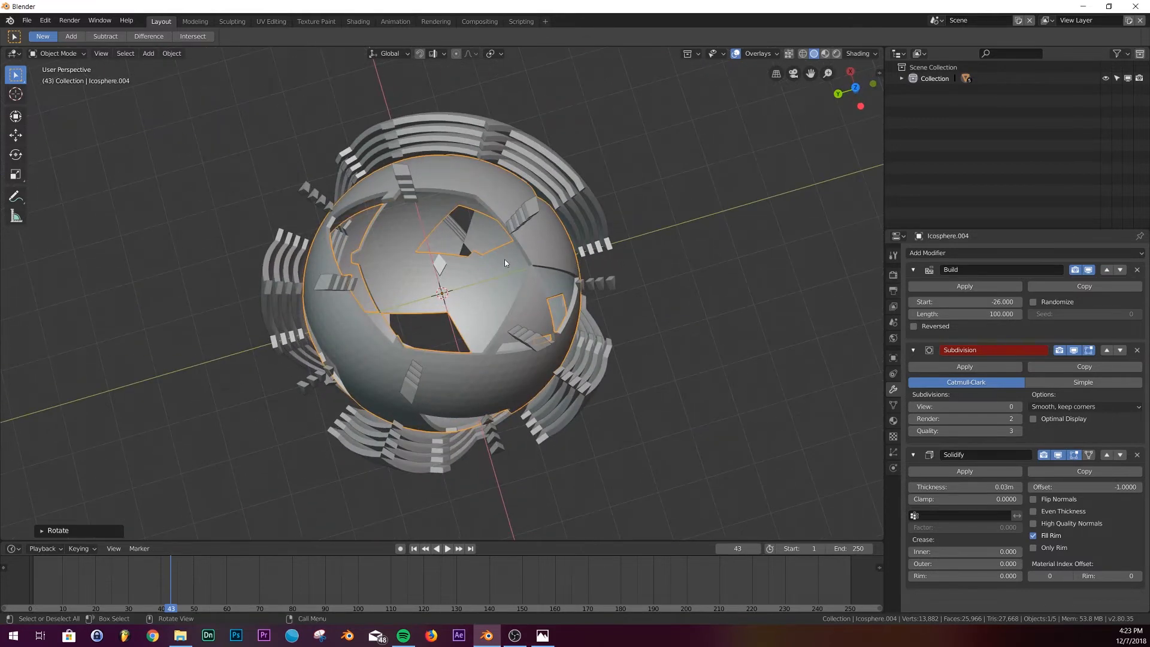
- Duplicate the inner shell in place and scale the copy down slightly to form the innermost layer
click(530, 224)
click(537, 231)
key(shift+d)
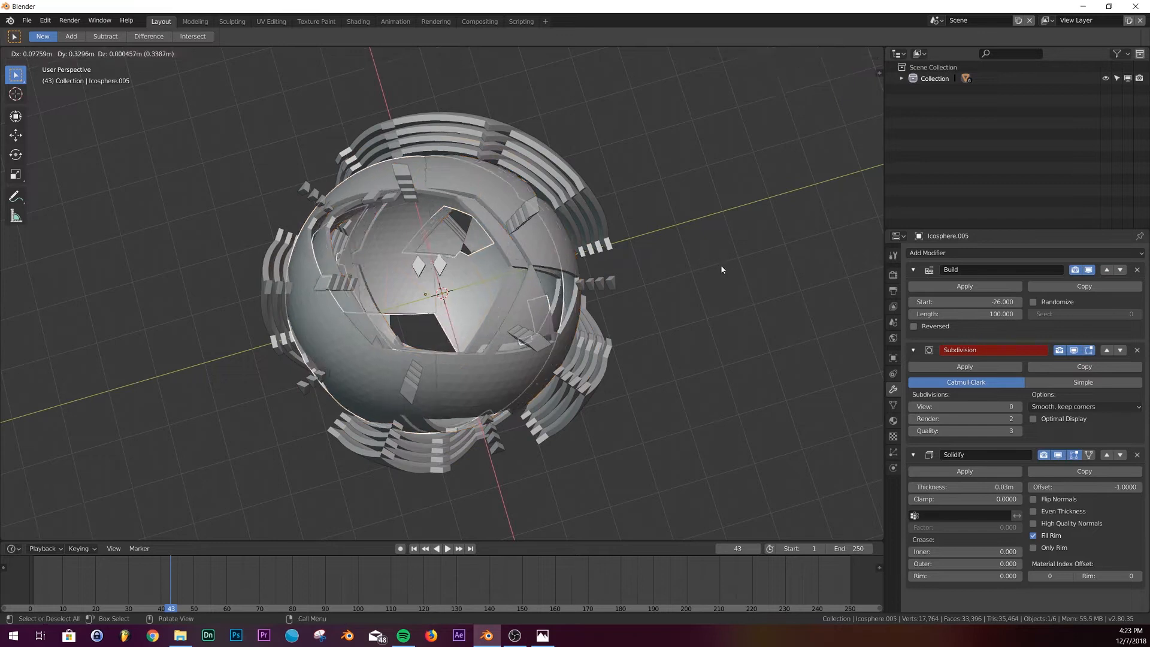
right_click(750, 266)
key(s)
click(754, 271)
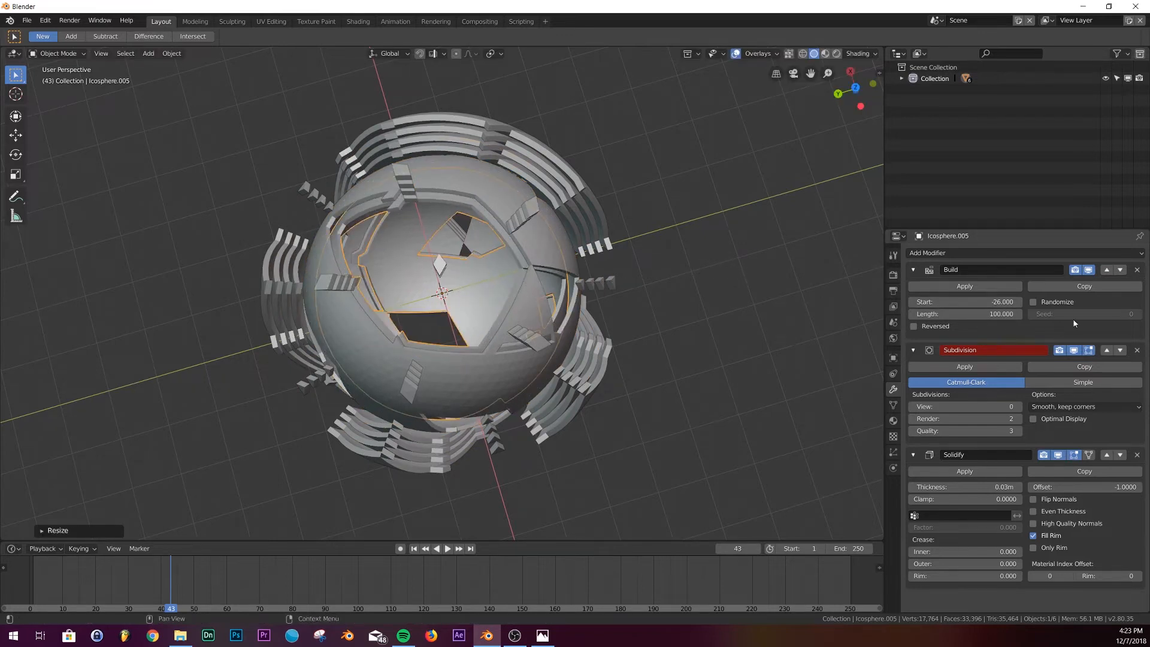
- Lower the innermost copy's Build start until it closes into a full sphere
drag(980, 302, 923, 302)
middle_drag(871, 282, 478, 301)
middle_drag(320, 228, 524, 318)
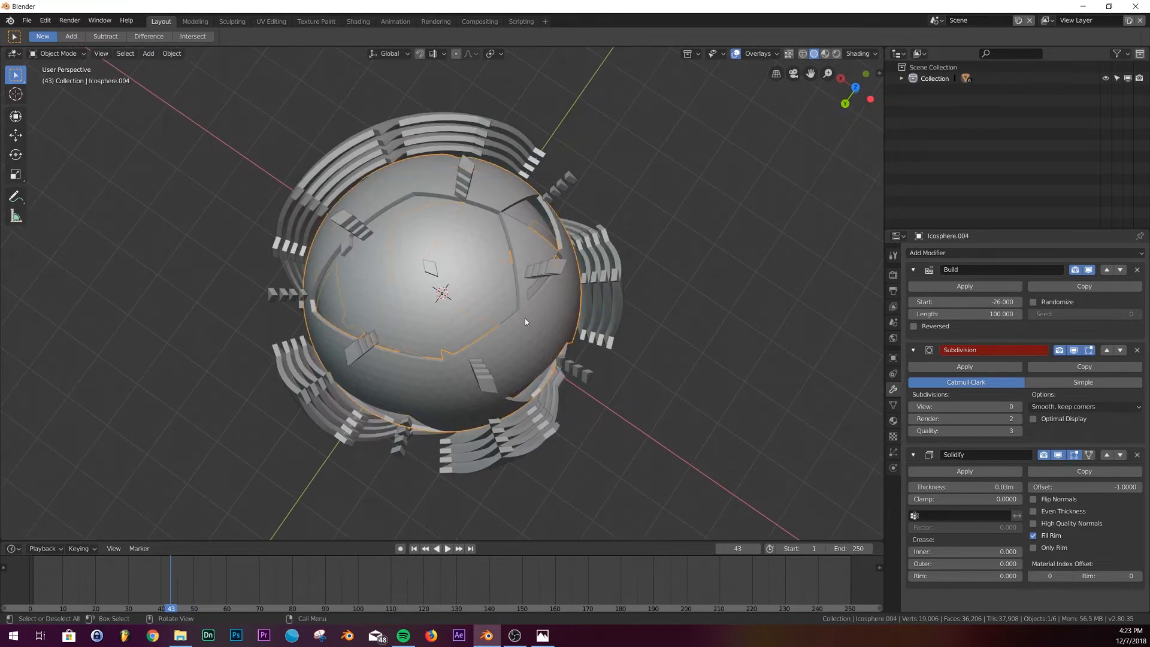
- Trackball-rotate the perforated shell around the innermost sphere so its openings face a new direction
click(525, 319)
key(r)
key(r)
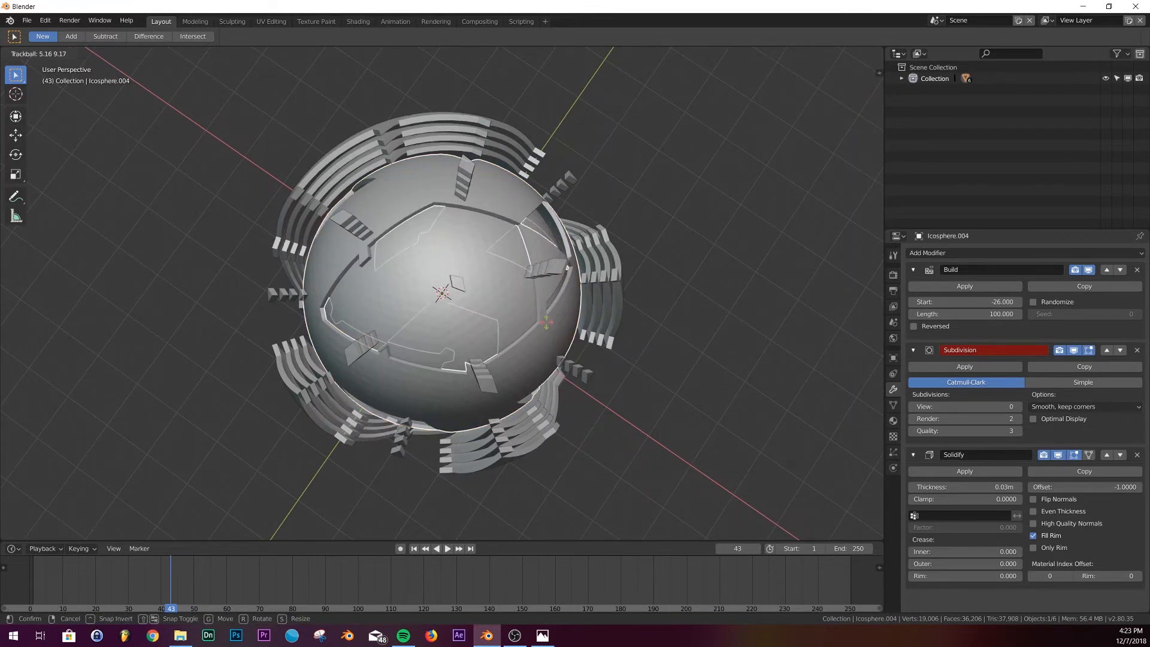
click(523, 293)
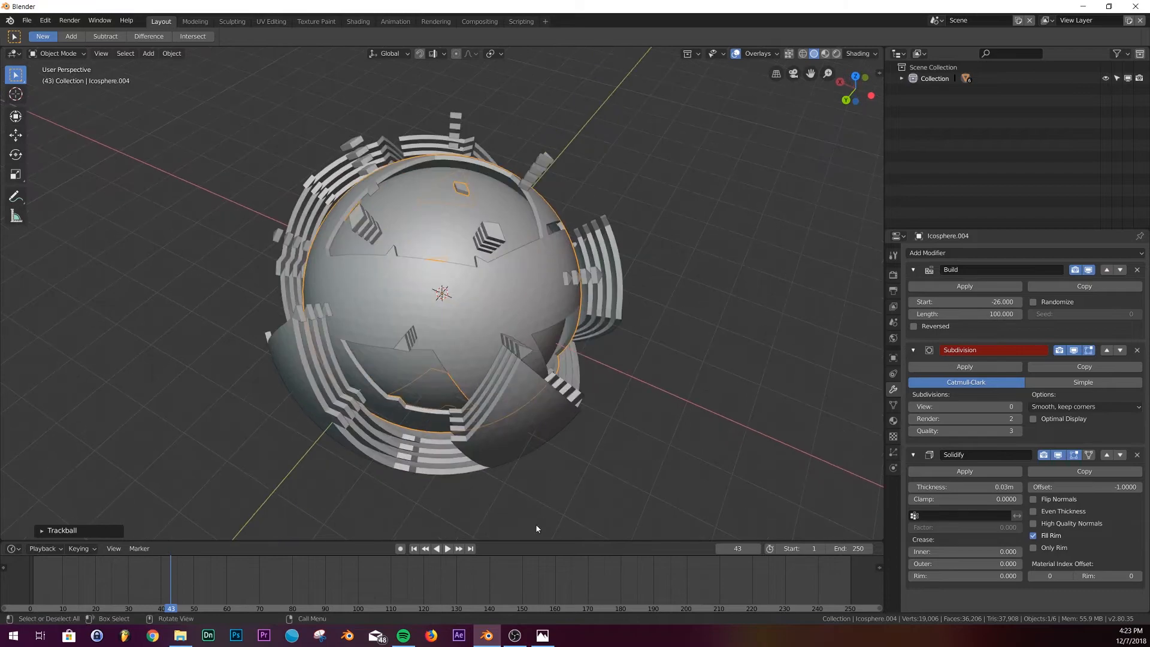
- Compare the layered sphere in Blender with the reference image in Photos
click(542, 635)
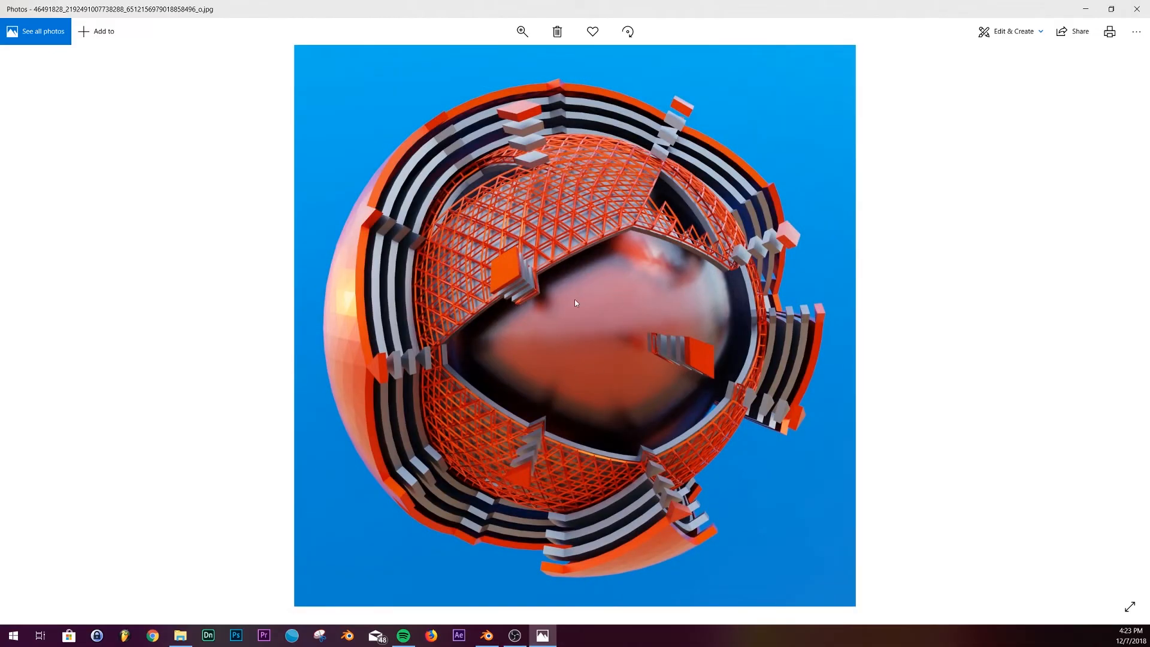
click(1086, 9)
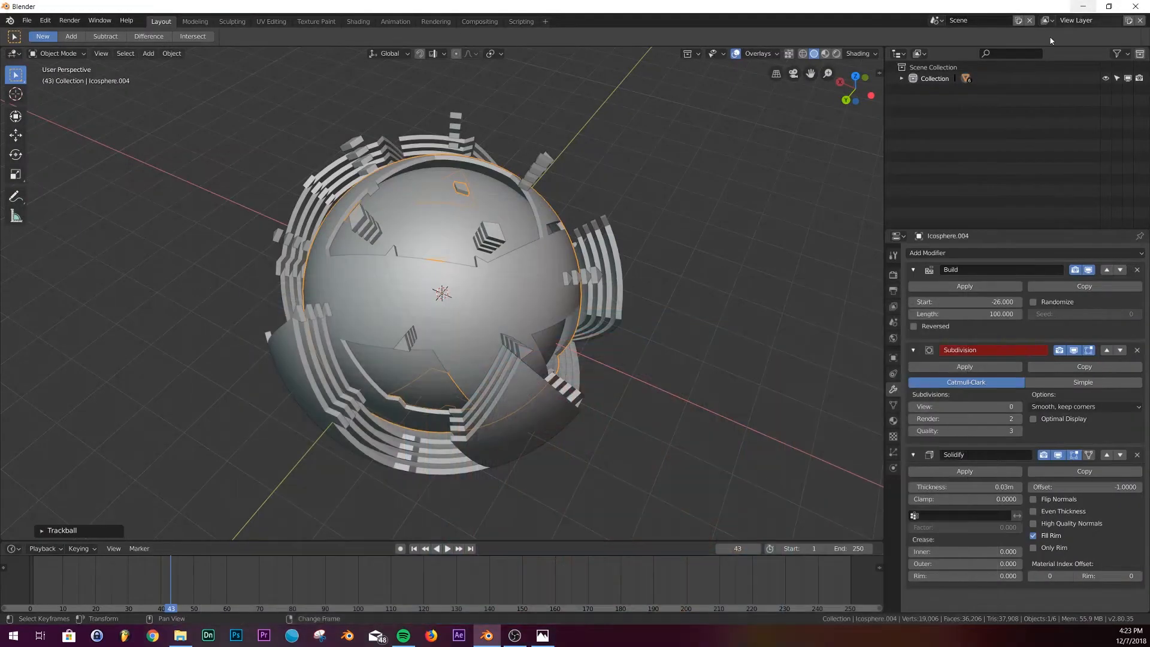
middle_drag(472, 286, 423, 280)
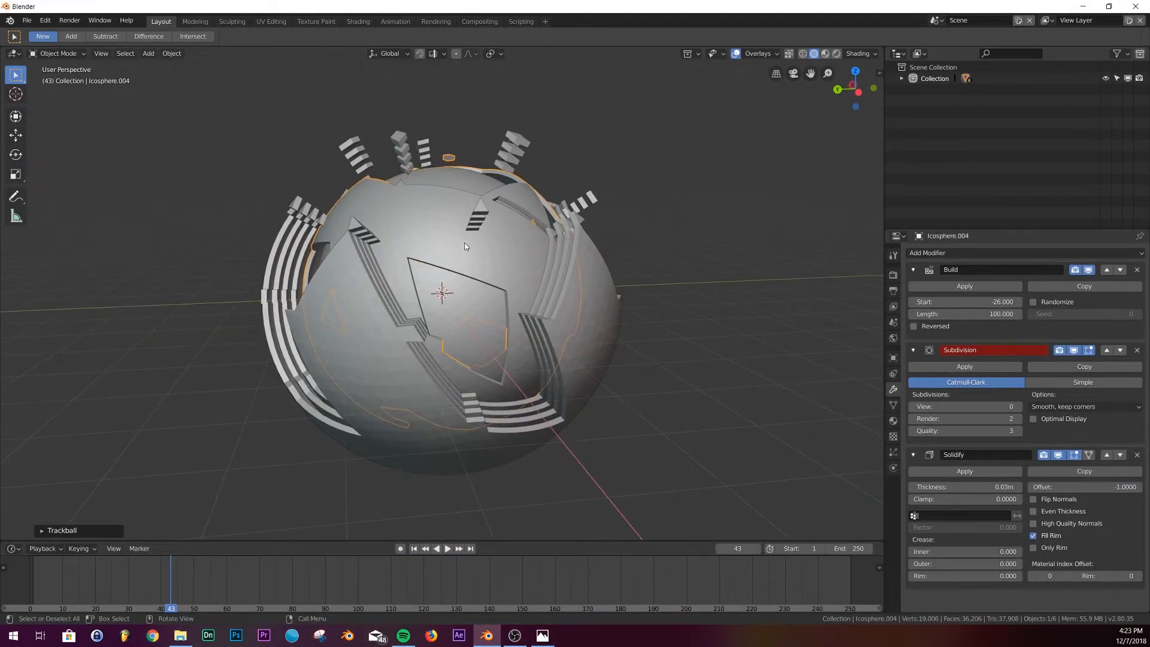
- Add a plane, move it along Z to below the sphere, and scale it up as a large floor
key(shift+a)
mouse_move(542, 175)
click(593, 173)
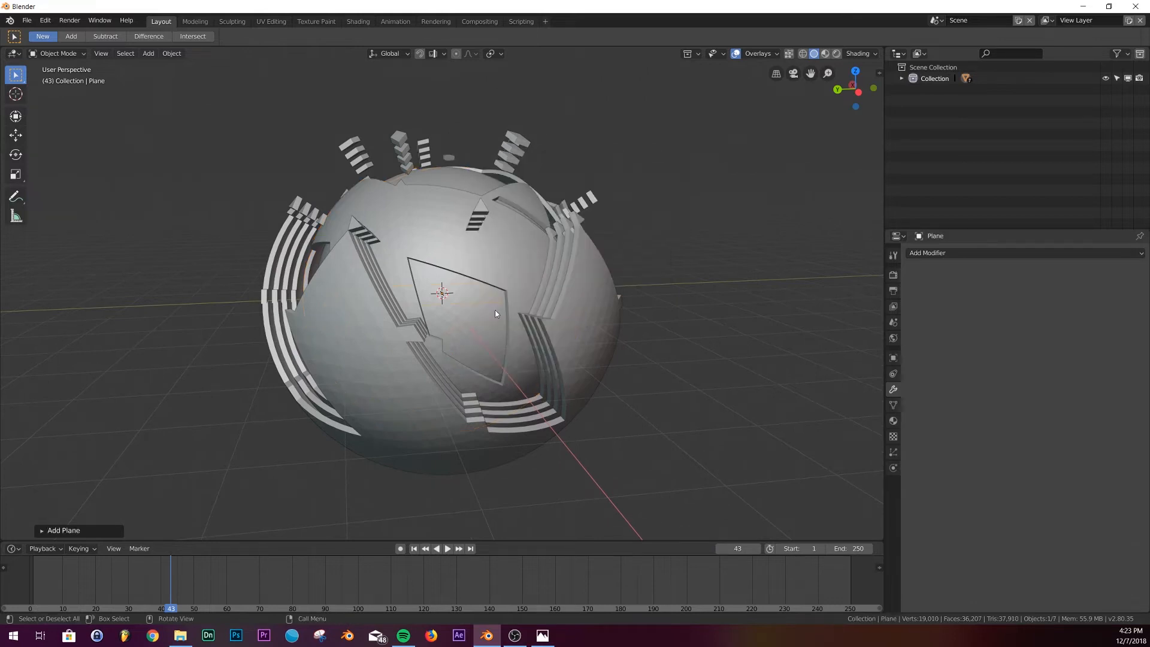
scroll(459, 288, down, 3)
click(15, 116)
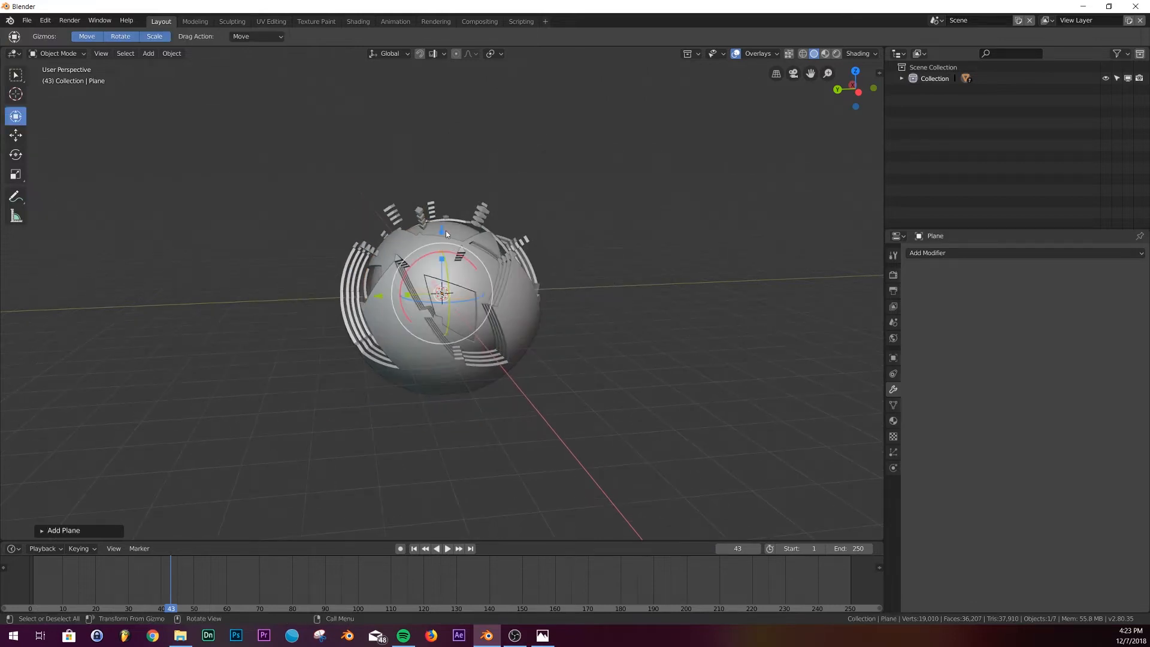
key(g)
key(z)
click(593, 374)
key(s)
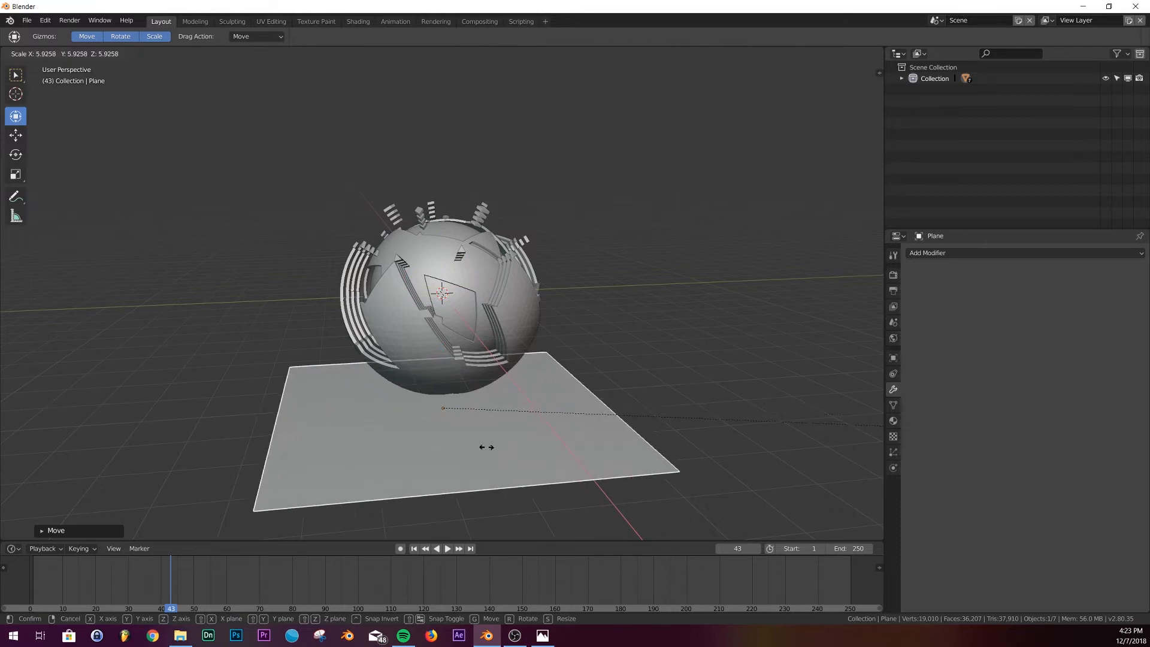
click(326, 459)
middle_drag(326, 458, 537, 431)
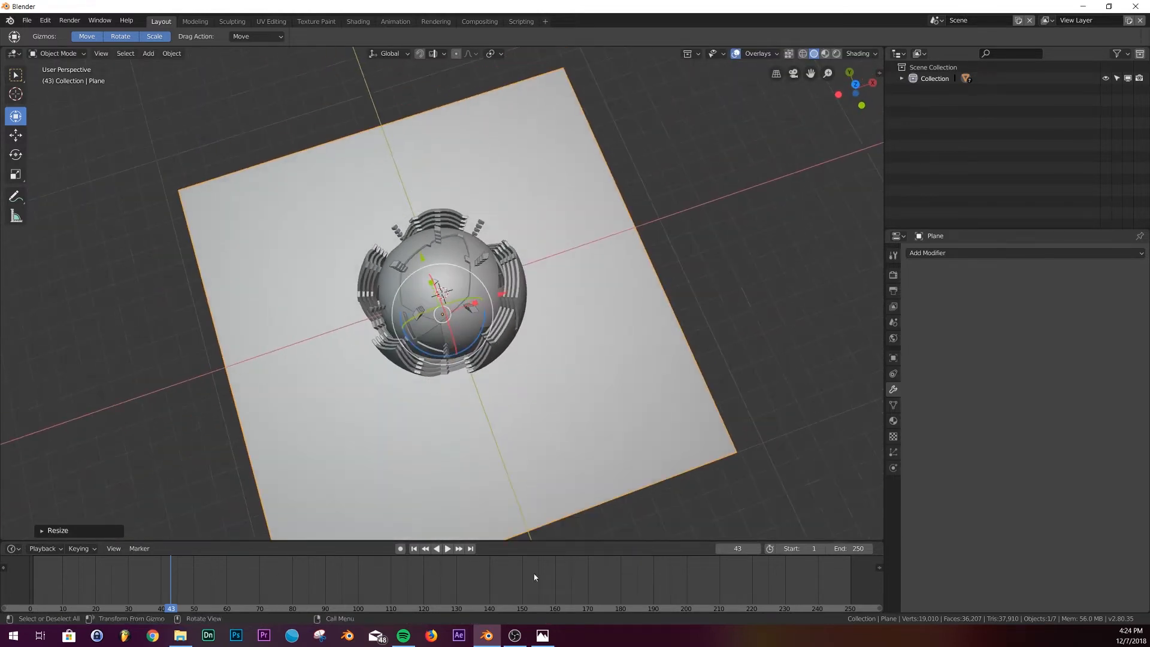
- Check the reference image in Photos, and in Blender add a camera to the scene
click(541, 635)
click(542, 635)
middle_drag(479, 354, 419, 313)
key(shift+a)
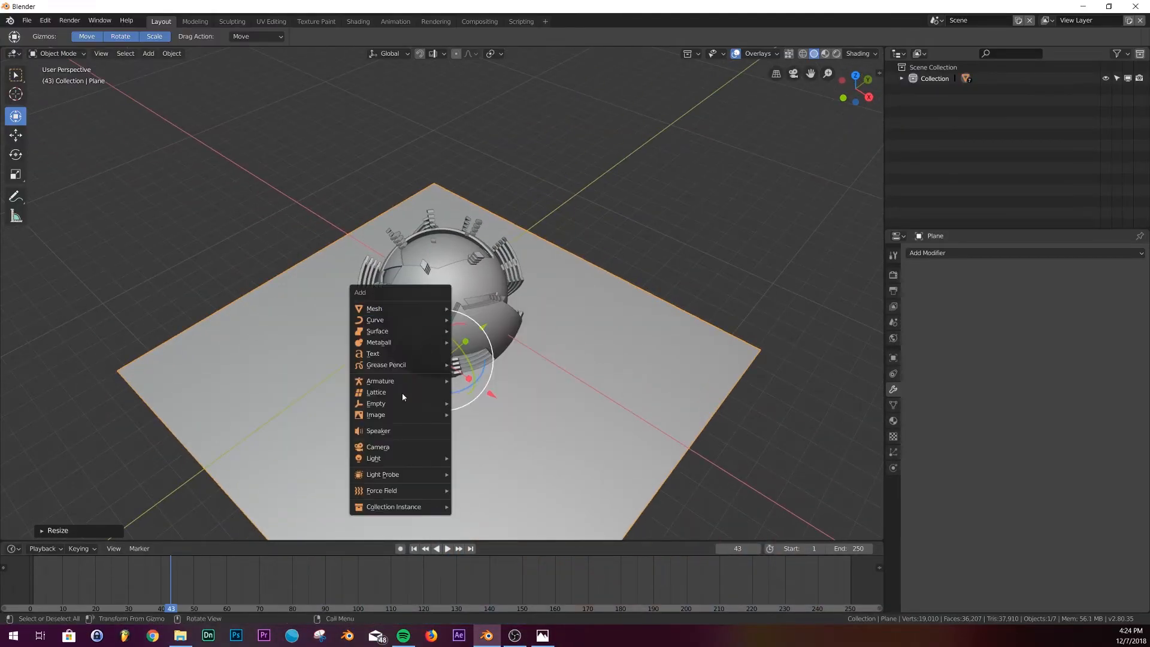
click(397, 448)
- Set the render resolution to 2000 by 2000 px
click(893, 275)
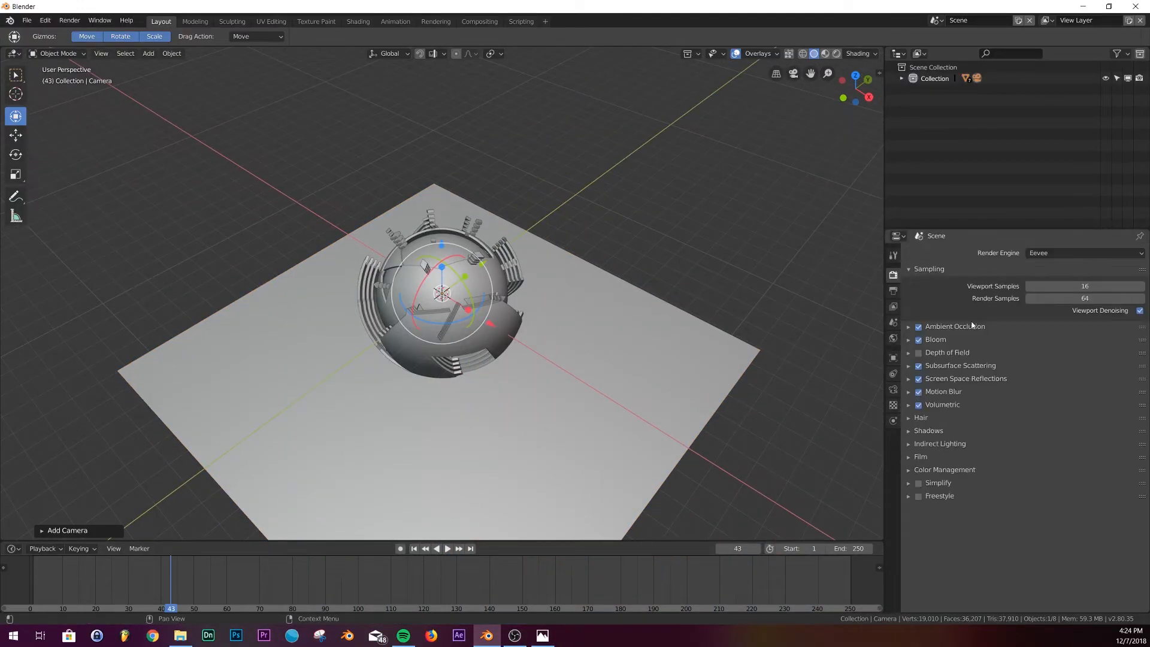
click(893, 291)
click(1079, 265)
text(2000)
key(Tab)
text(2000)
key(Return)
- Align the camera to a closer view of the sphere, and adjust its position and rotation
scroll(595, 282, up, 3)
middle_drag(718, 264, 563, 282)
key(ctrl+alt+KP_0)
key(g)
click(577, 396)
key(r)
key(r)
click(578, 395)
middle_drag(578, 395, 592, 289)
- Rename the Icosphere.003 shell as "parent" and select it together with all the other icosphere shells
click(588, 323)
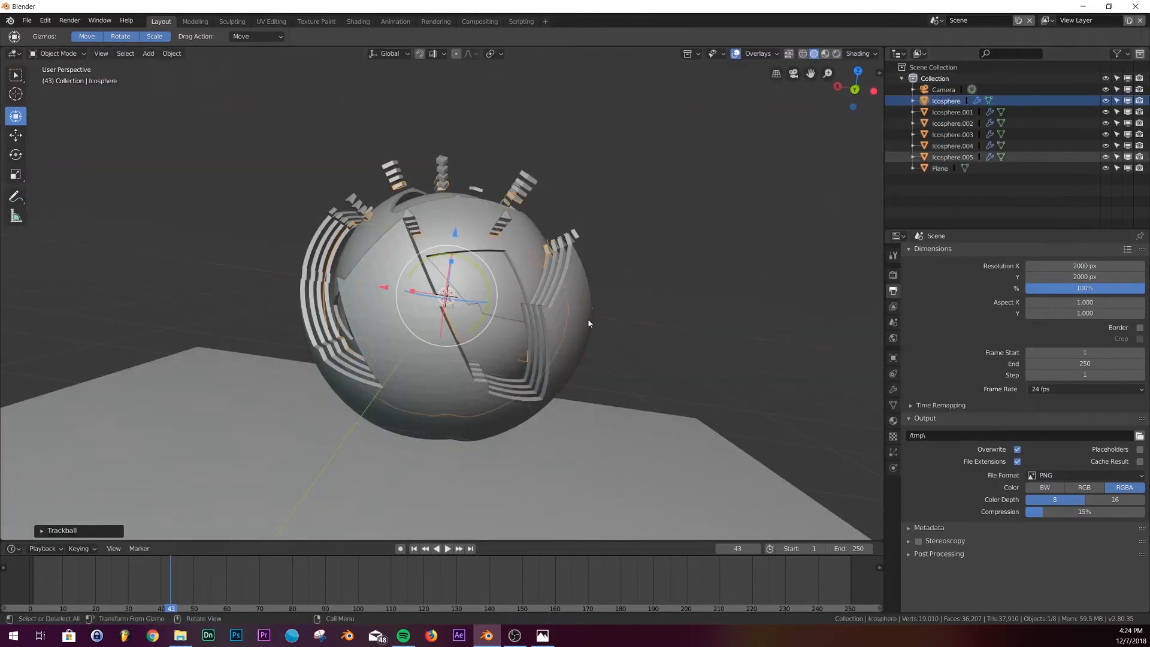
double_click(952, 134)
text(parent)
click(946, 101)
shift+click(949, 112)
shift+click(949, 134)
shift+click(949, 145)
shift+click(942, 168)
middle_drag(623, 354, 667, 344)
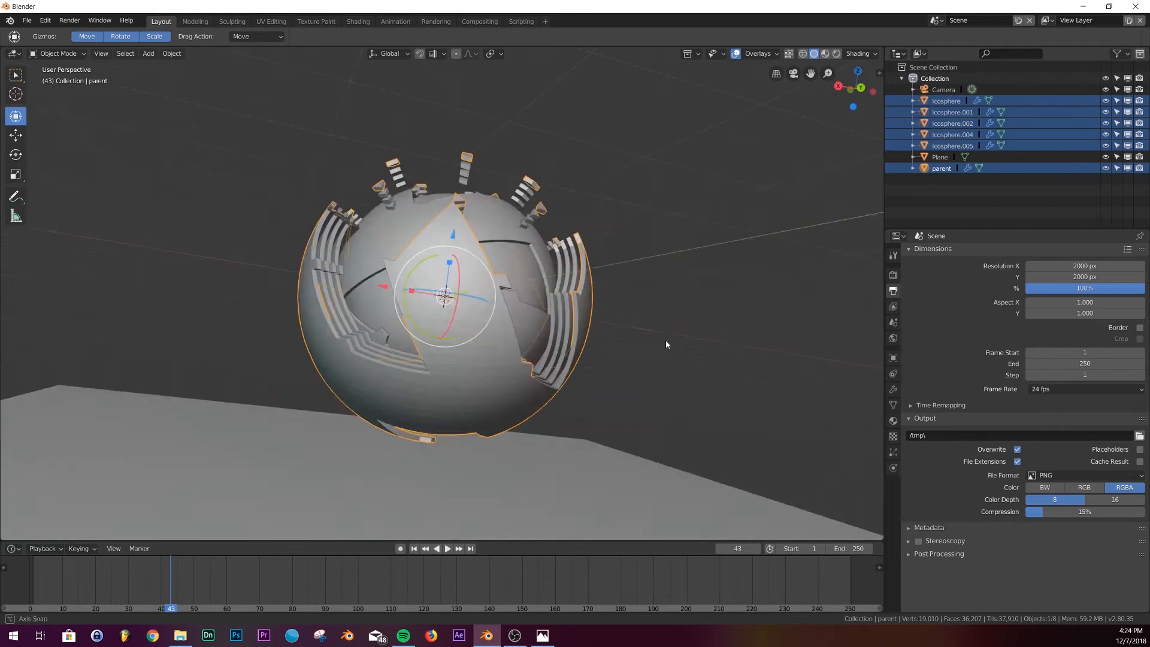
- Adjust the parent shell's Z rotation, trackball-rotate the selected shells, and check the result through the camera
scroll(666, 344, down, 5)
middle_drag(850, 315, 638, 330)
scroll(638, 330, up, 3)
click(893, 358)
drag(1101, 308, 1055, 307)
scroll(839, 309, up, 2)
key(r)
key(r)
middle_drag(510, 258, 457, 259)
click(483, 244)
key(KP_0)
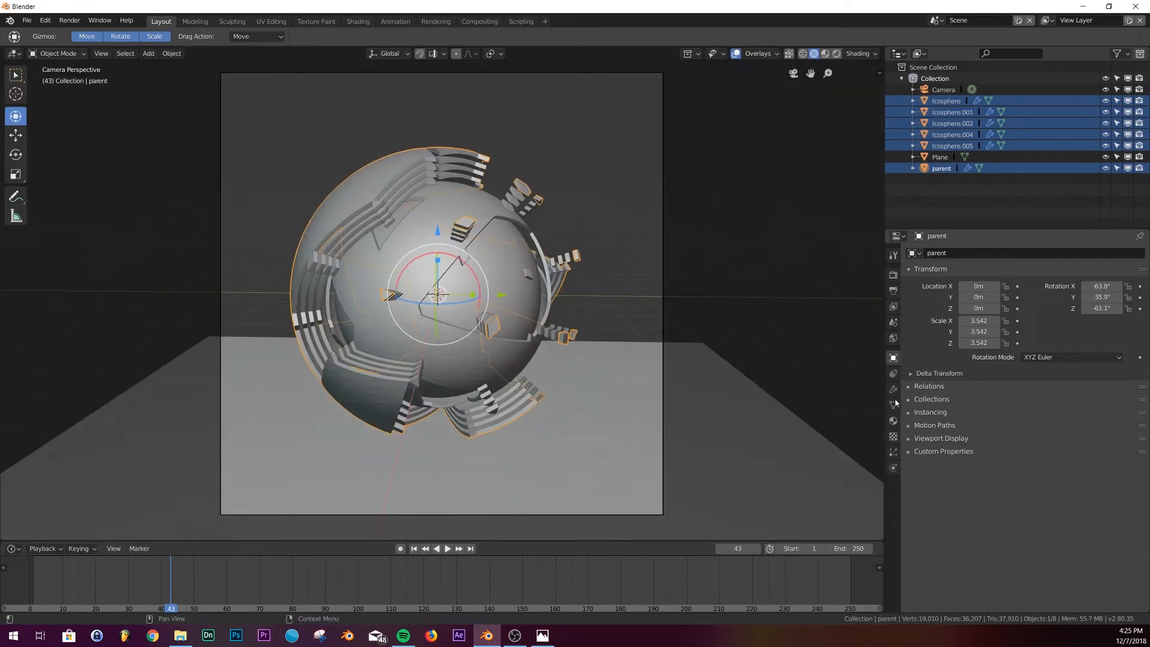
- Realign the camera to a tilted view framing the sphere, and delete the floor plane
click(894, 275)
click(944, 90)
key(KP_0)
key(ctrl+alt+KP_0)
click(739, 416)
key(Delete)
key(shift+a)
click(623, 123)
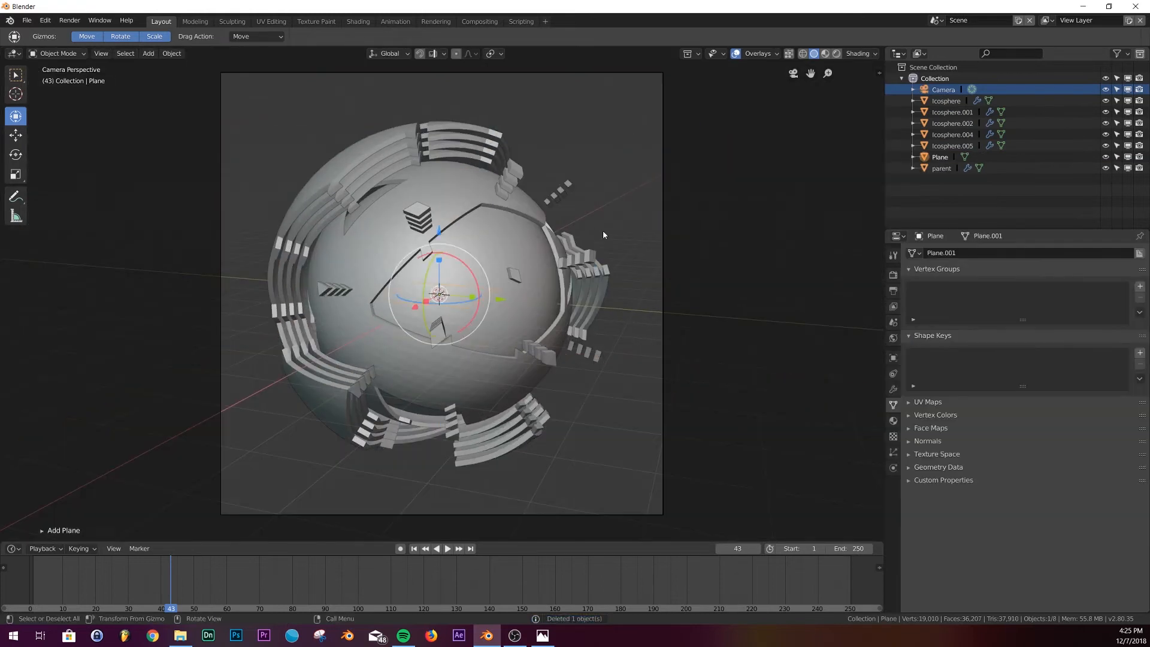
key(Delete)
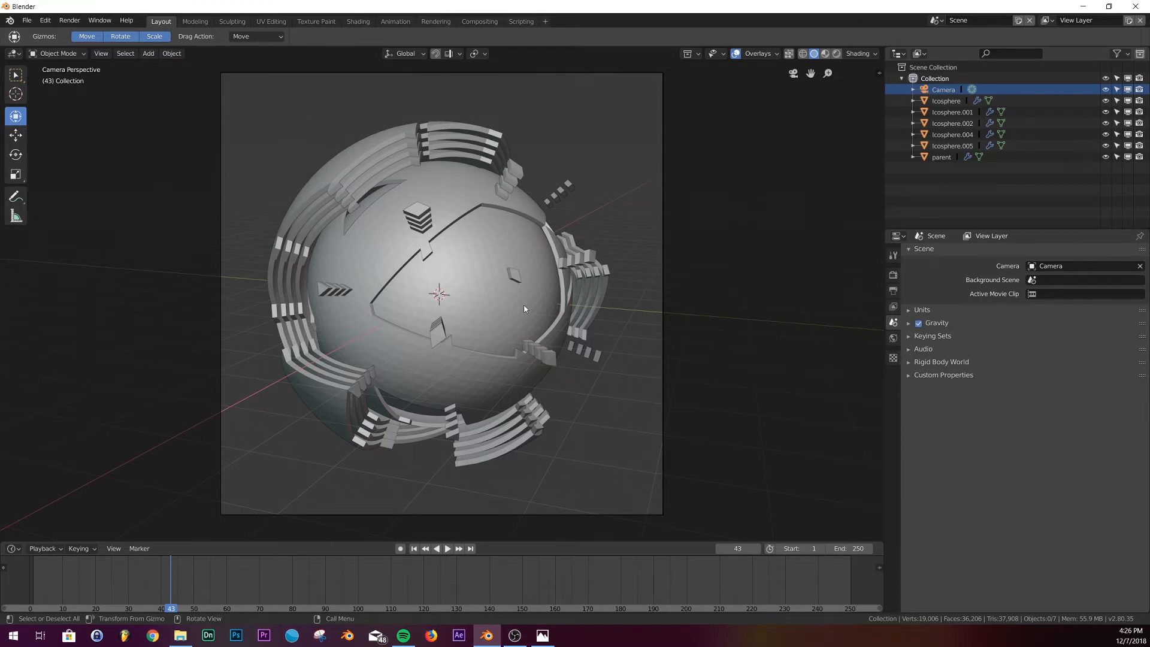
- Check the reference image for the wireframe layer around the inner sphere
click(542, 635)
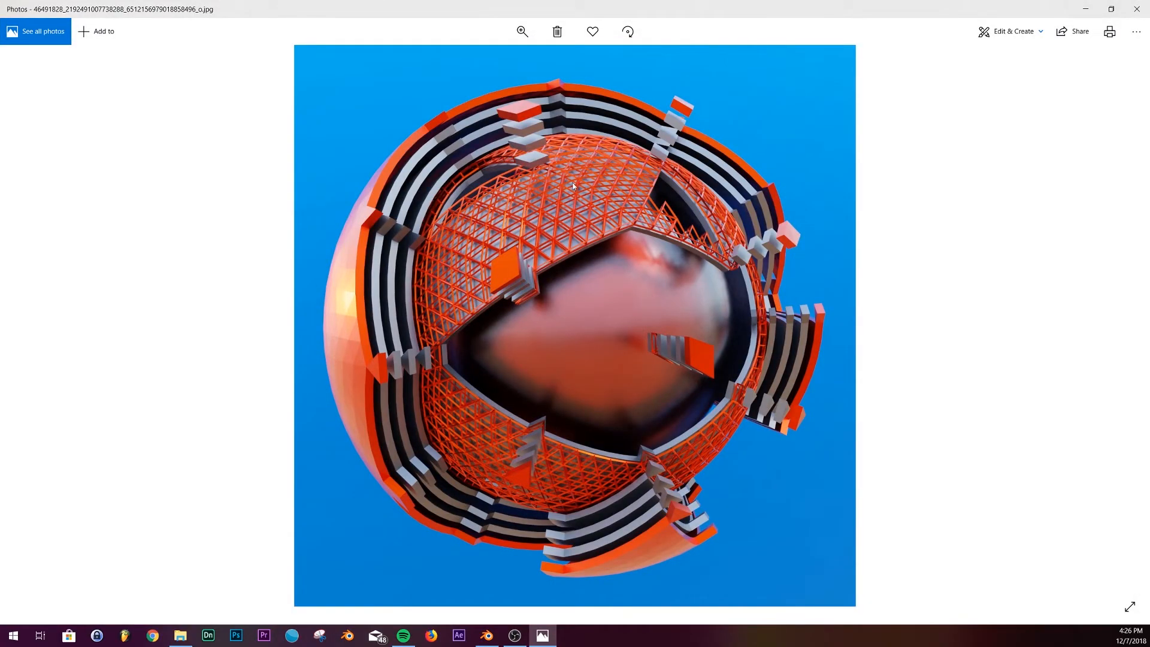
click(1086, 10)
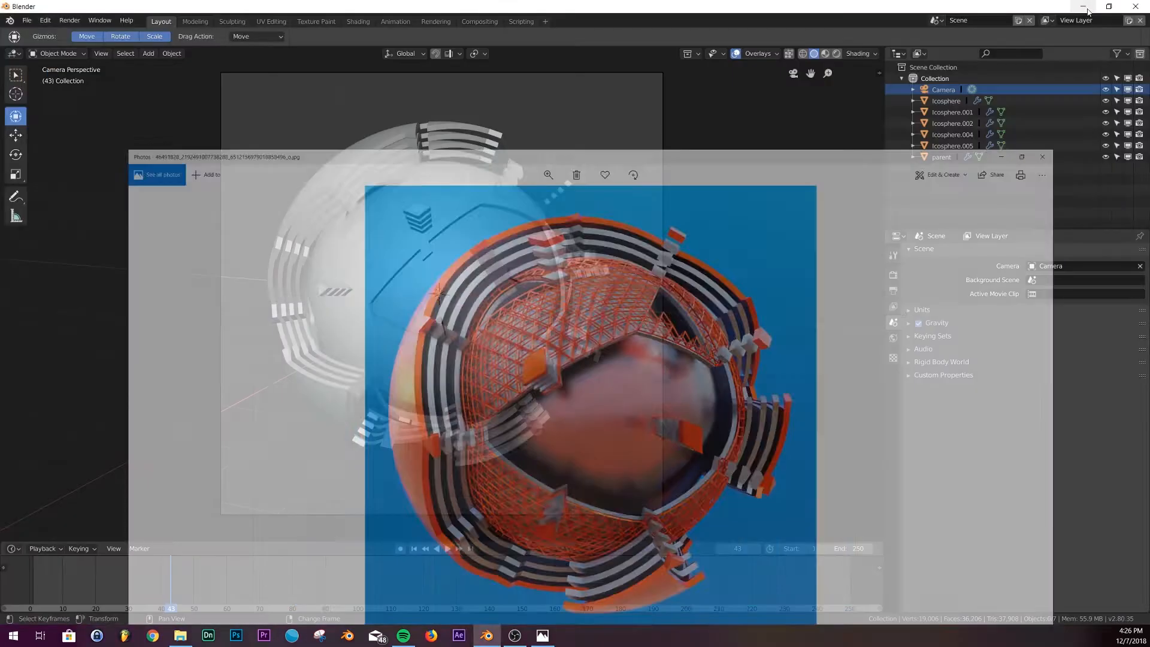
click(434, 183)
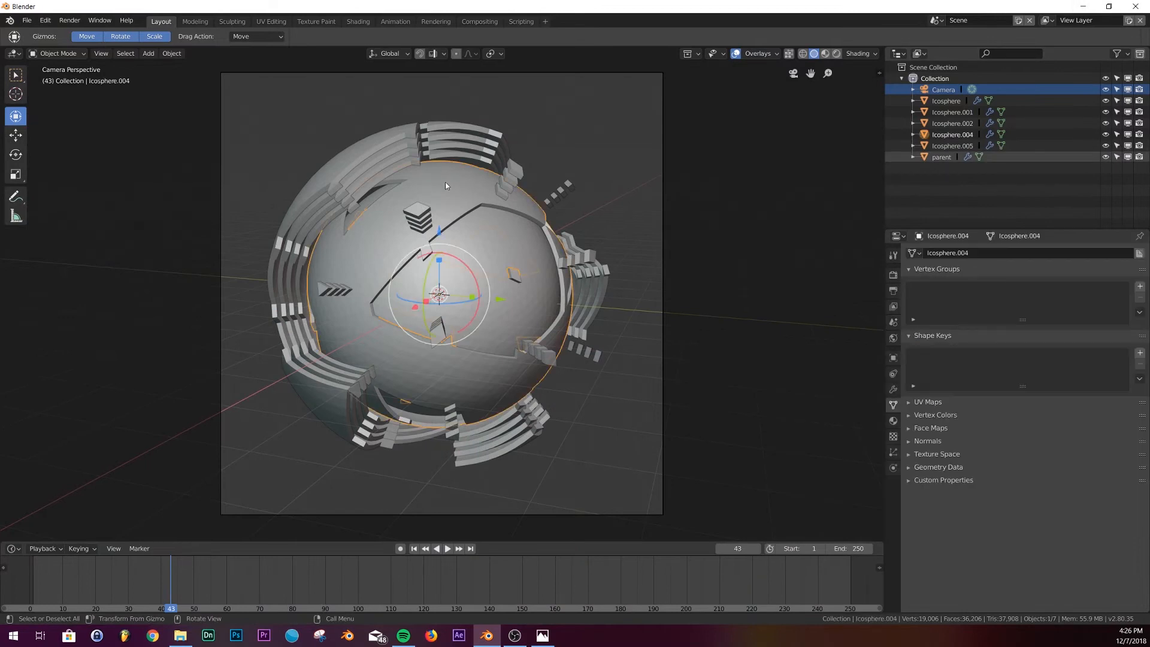
right_click(515, 202)
key(shift+d)
right_click(756, 182)
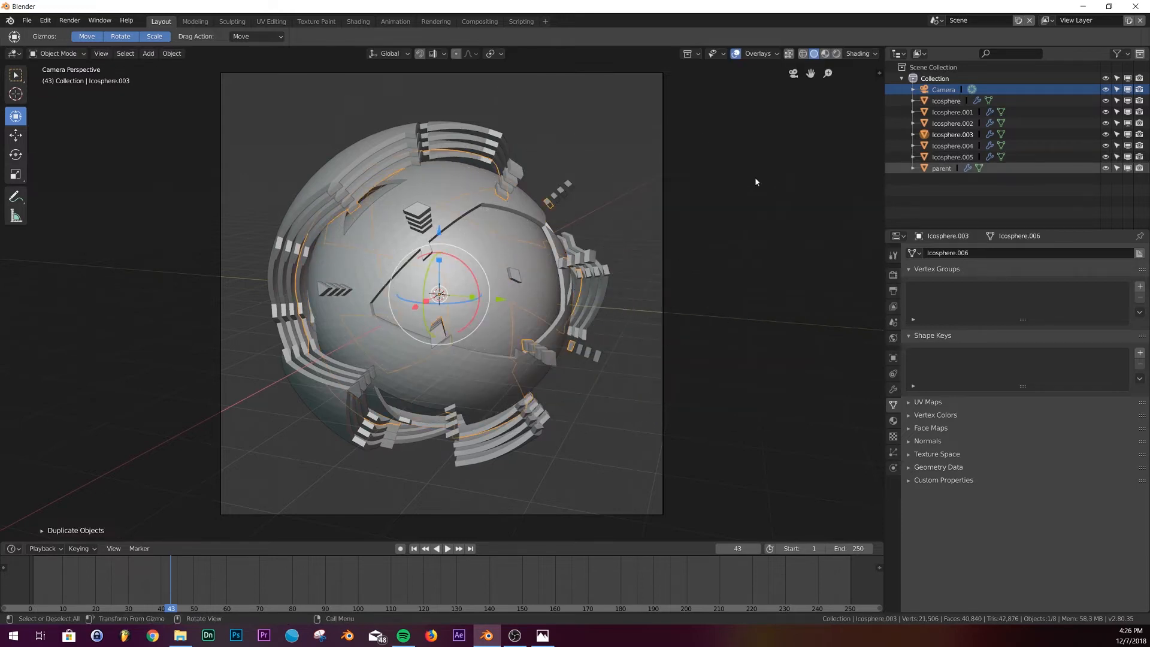
key(Delete)
- Duplicate the Icosphere.004 inner shell in place and scale the copy up by about 1.05
click(455, 196)
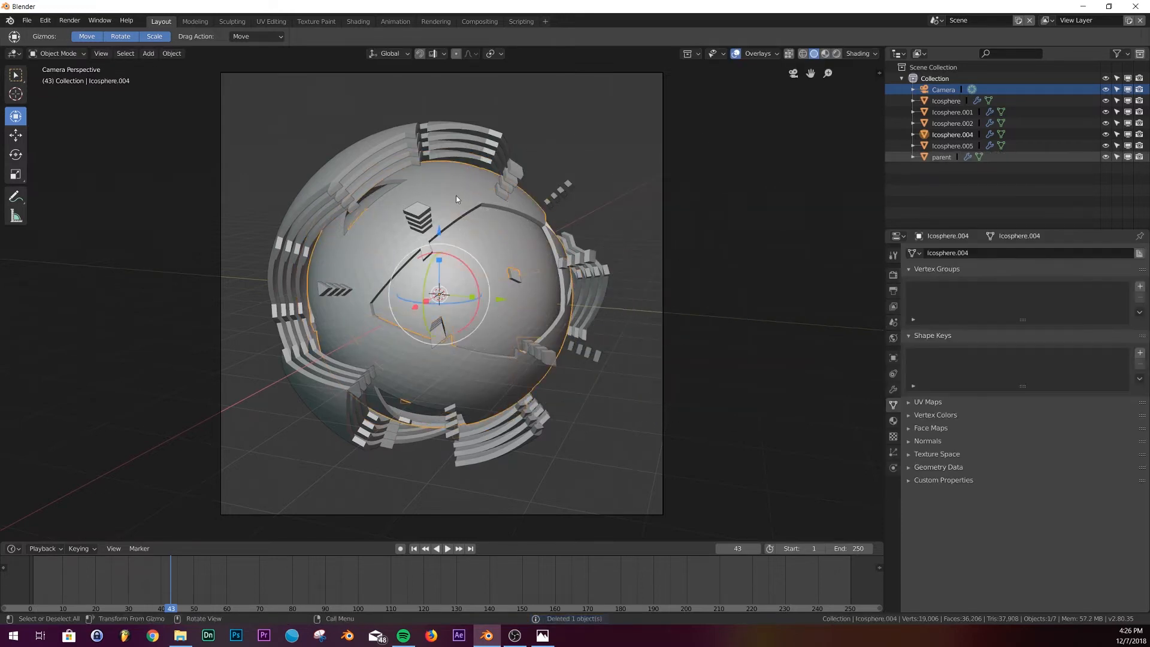
key(shift+d)
right_click(478, 186)
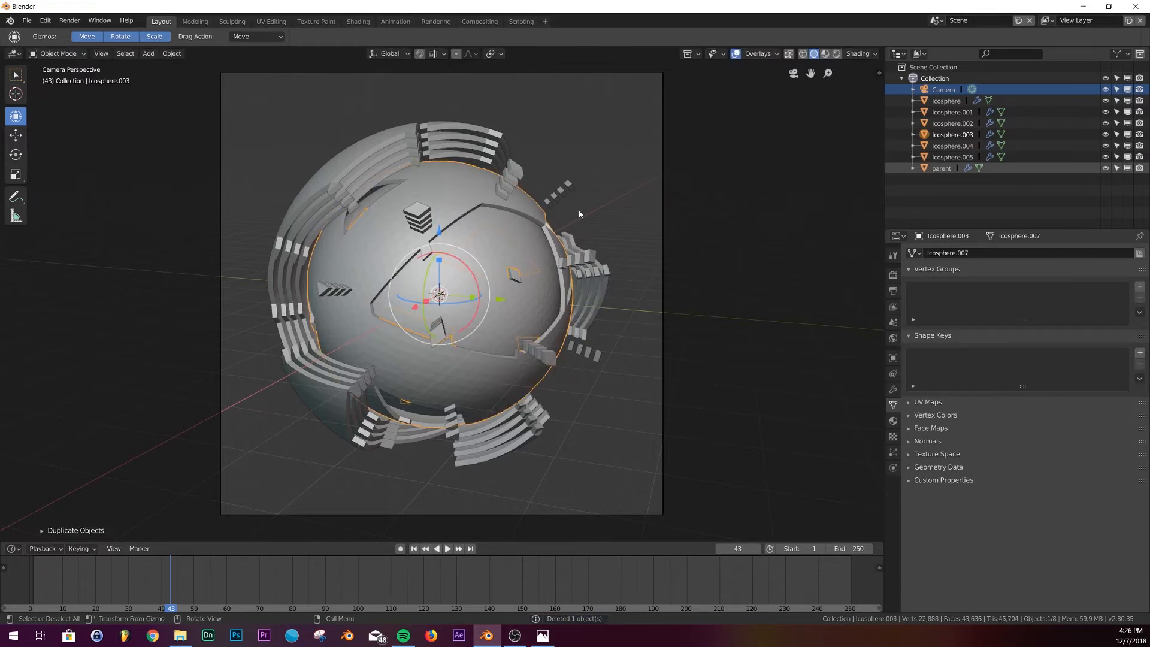
key(s)
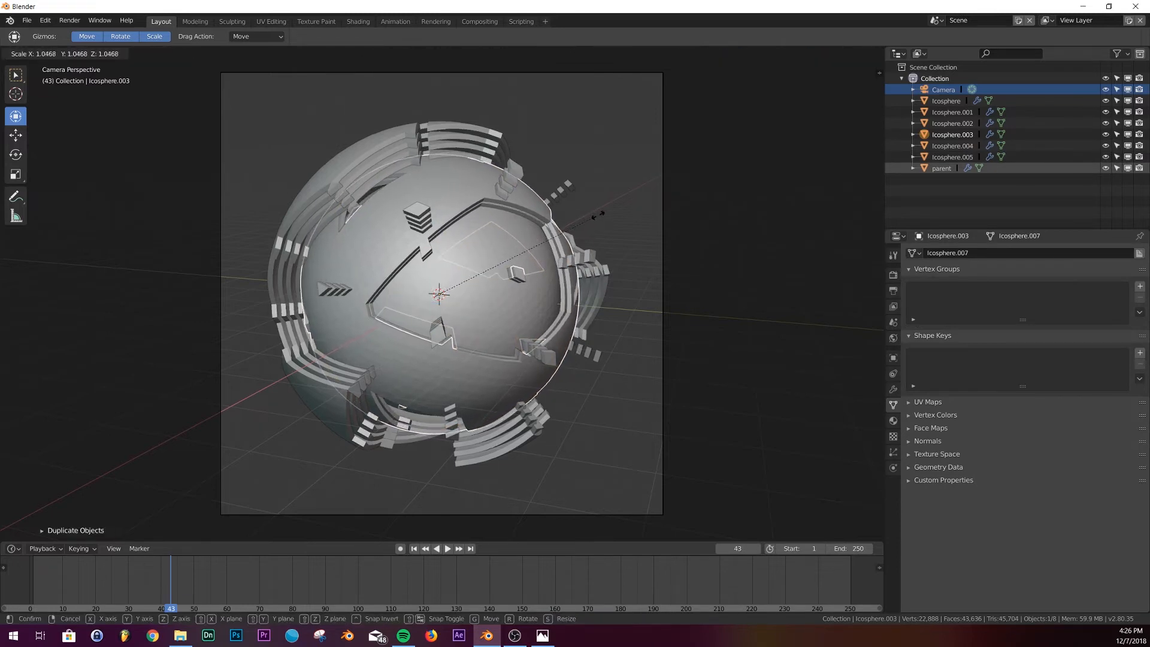
click(577, 282)
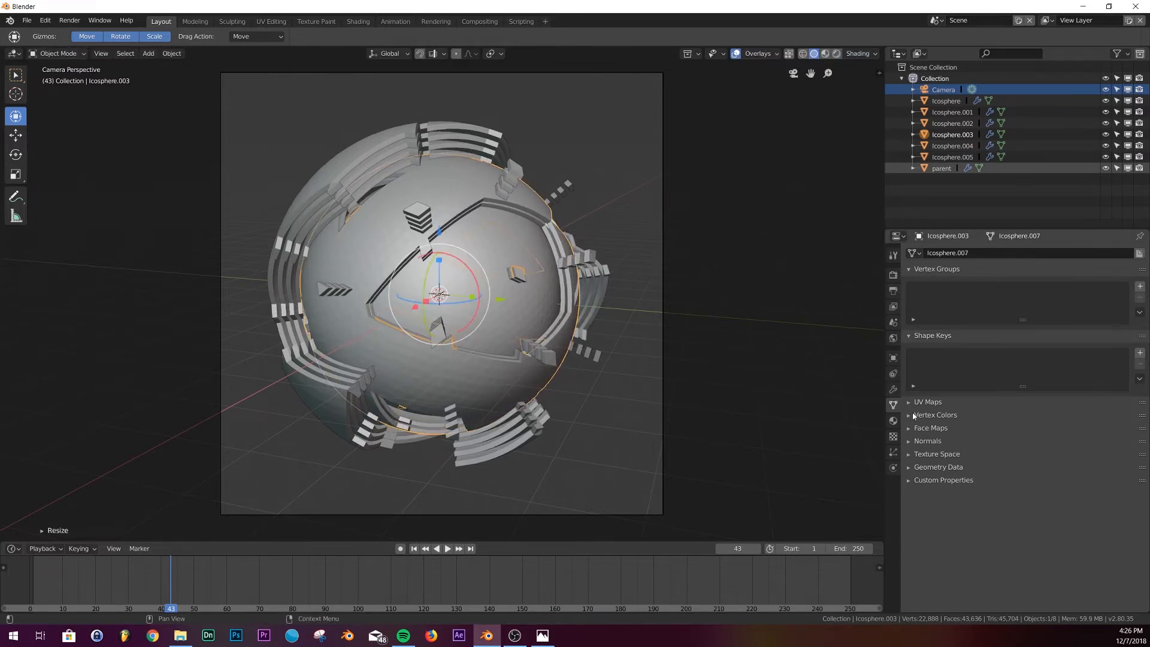
- Add a Wireframe modifier with a thickness of 0.0044 to the duplicated shell, Icosphere.003
click(894, 388)
click(944, 254)
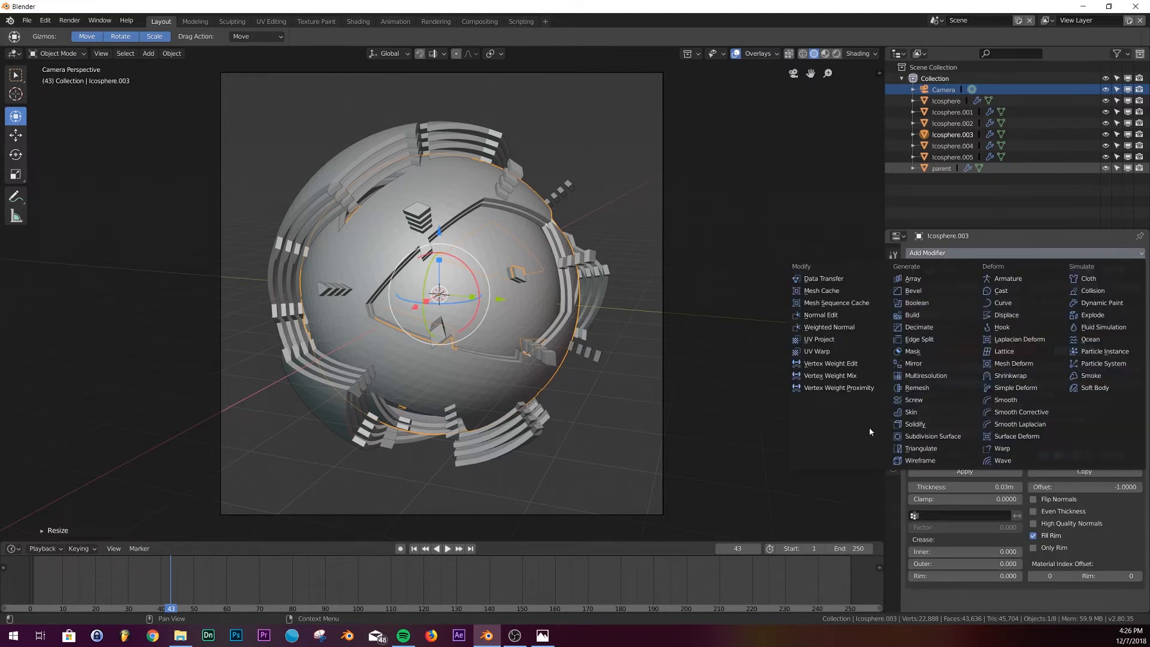
click(926, 461)
scroll(996, 529, down, 2)
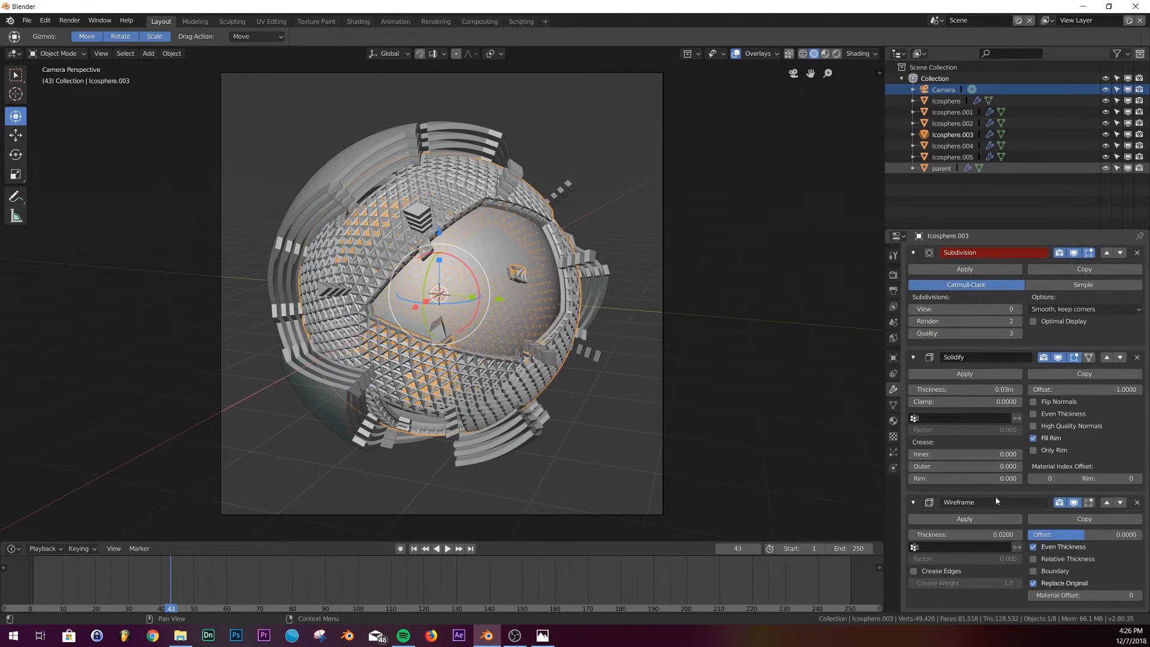
drag(997, 529, 971, 530)
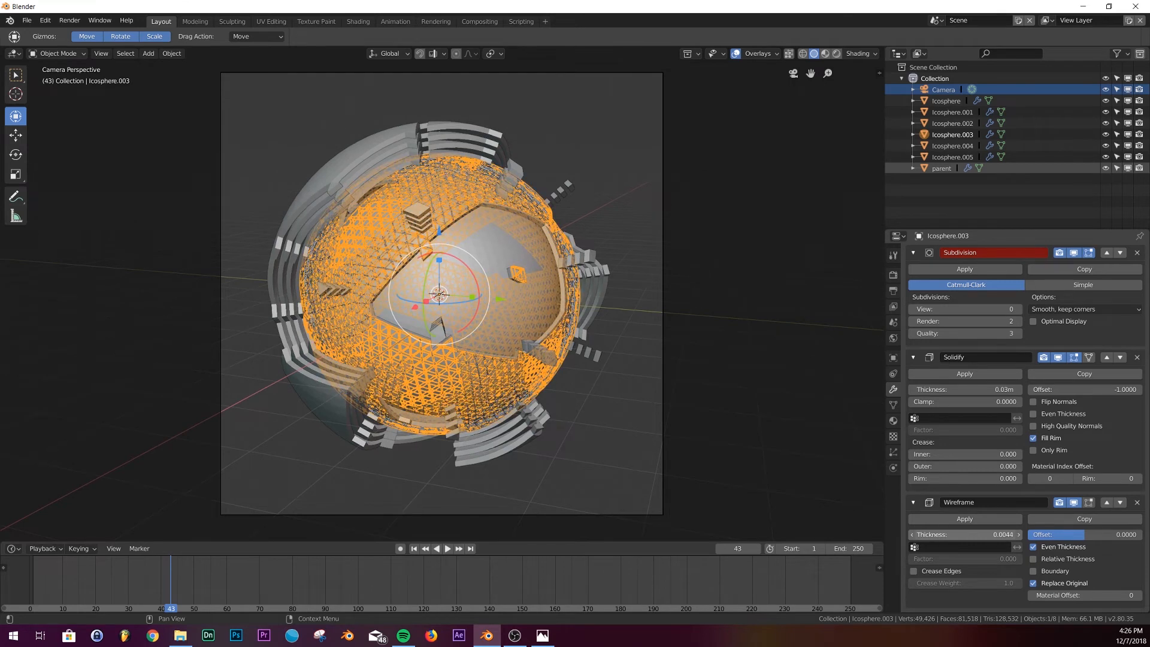
- Select the wireframe shell Icosphere.003 and create a new material for it
click(951, 102)
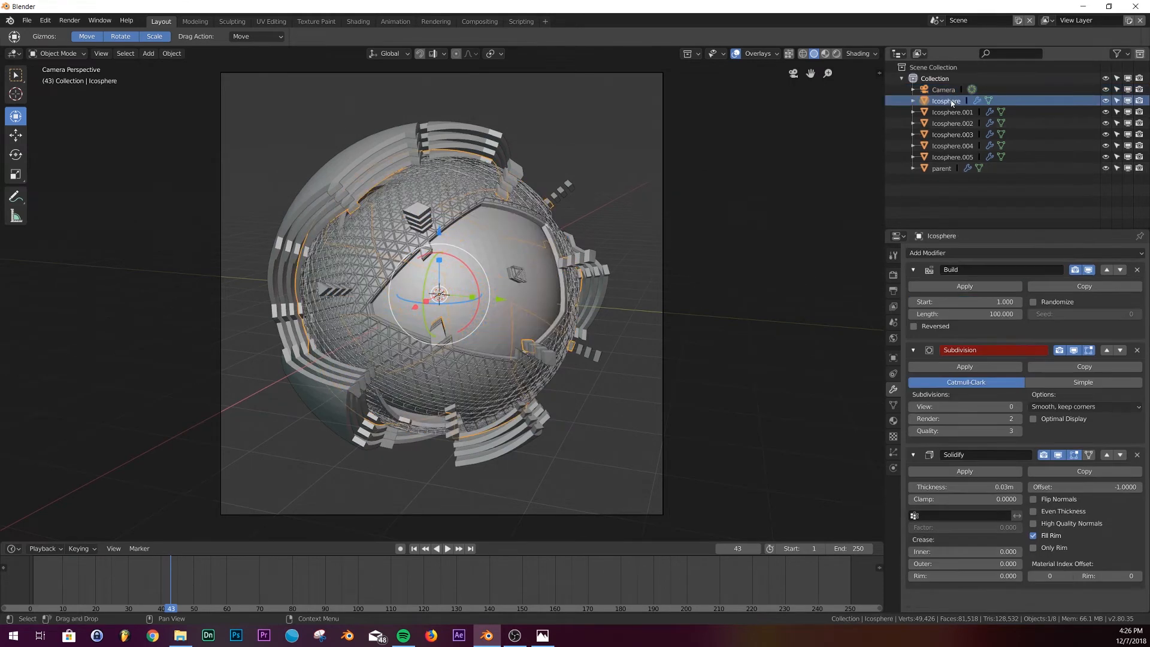
scroll(508, 222, up, 4)
scroll(508, 222, down, 3)
click(705, 305)
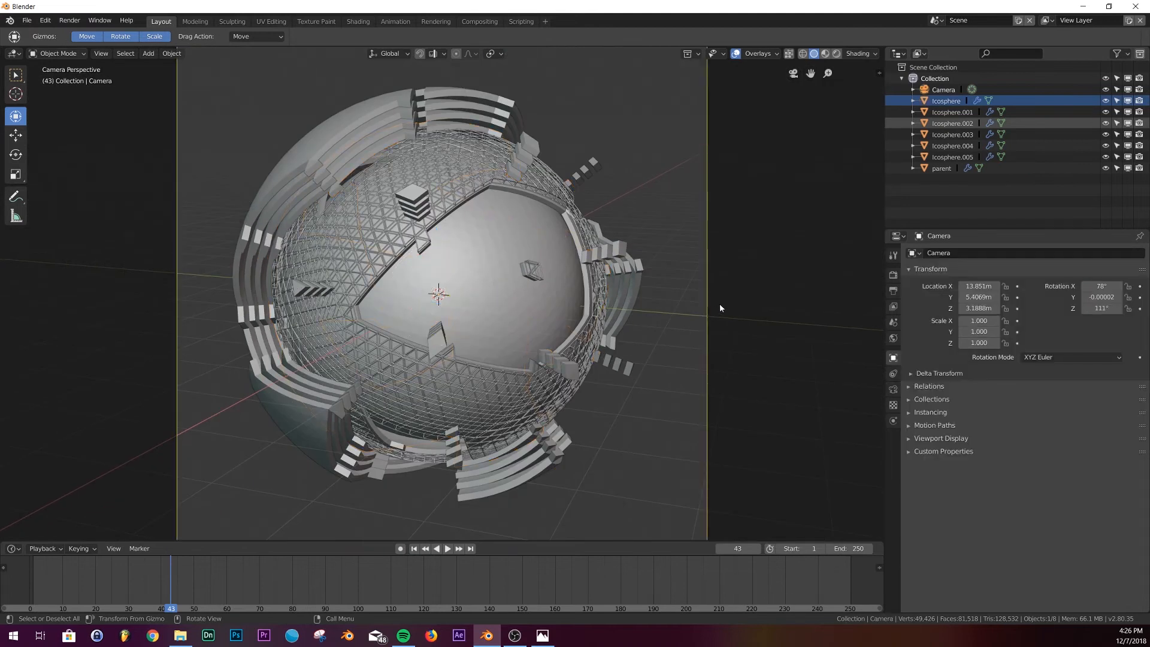
click(483, 182)
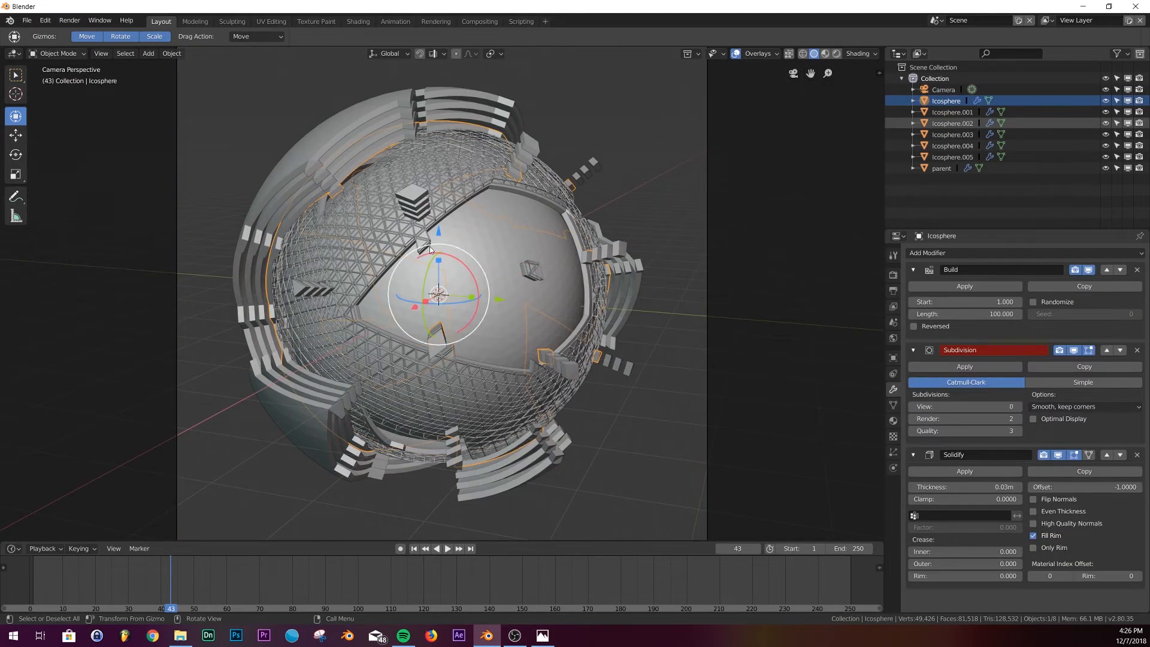
click(376, 254)
click(524, 145)
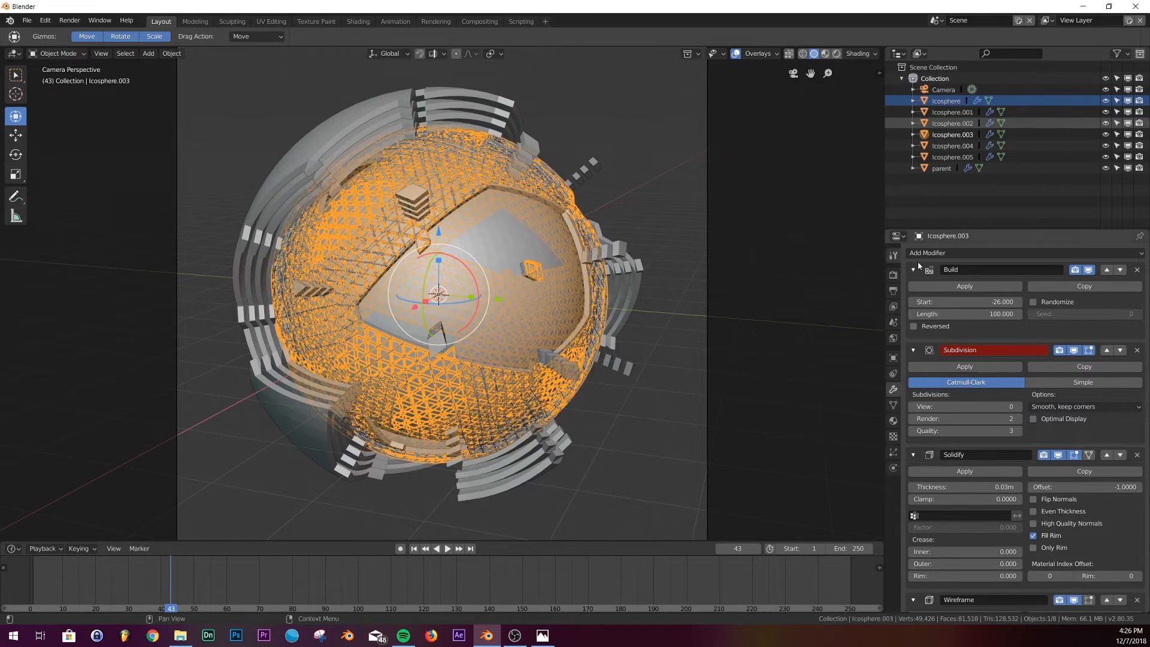
click(892, 421)
click(990, 301)
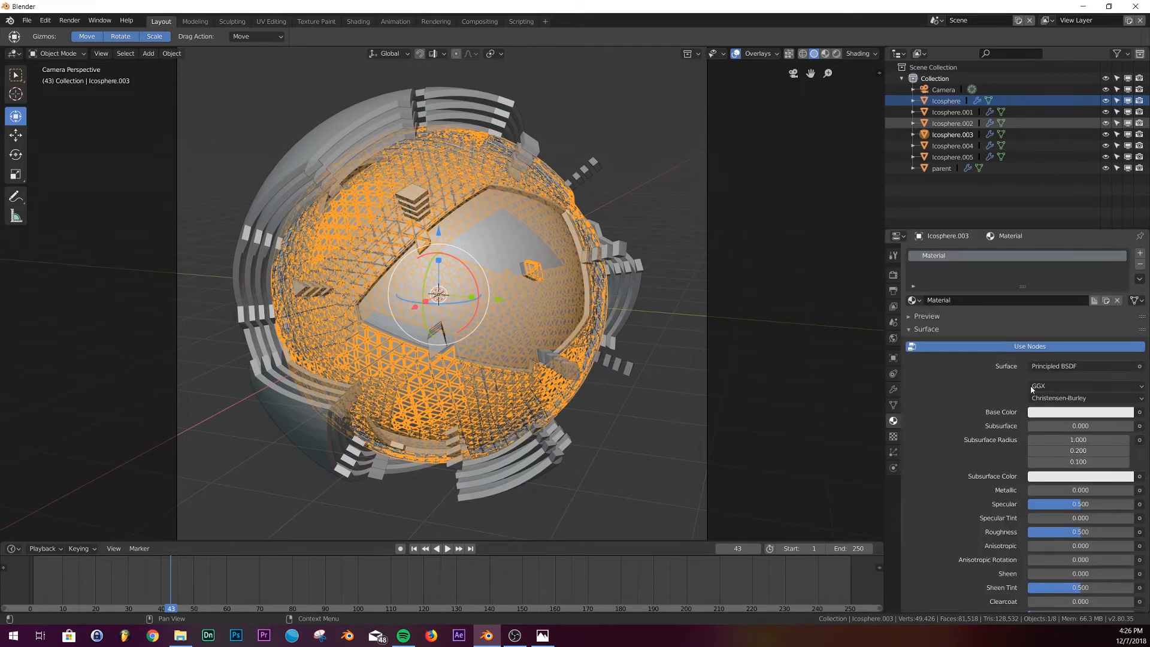
- Set the wireframe material's Metallic to 1.000 and Roughness to 0.575, and make its base color red
scroll(1106, 451, down, 4)
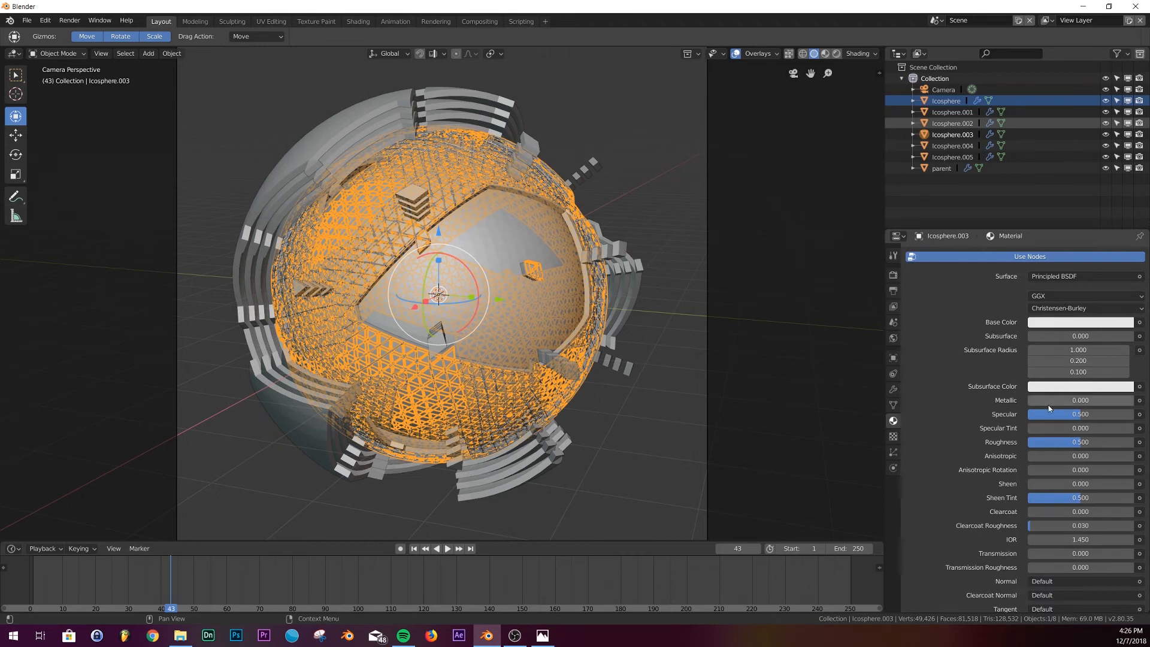
drag(1048, 400, 1132, 400)
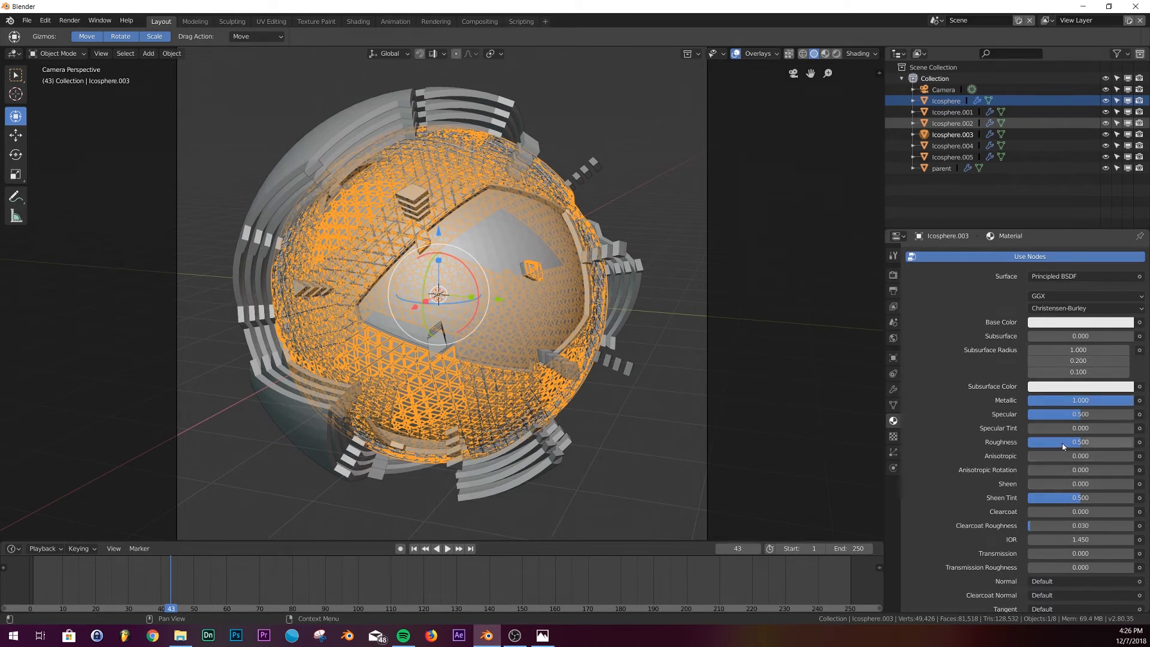
drag(1065, 442, 1072, 442)
click(1077, 323)
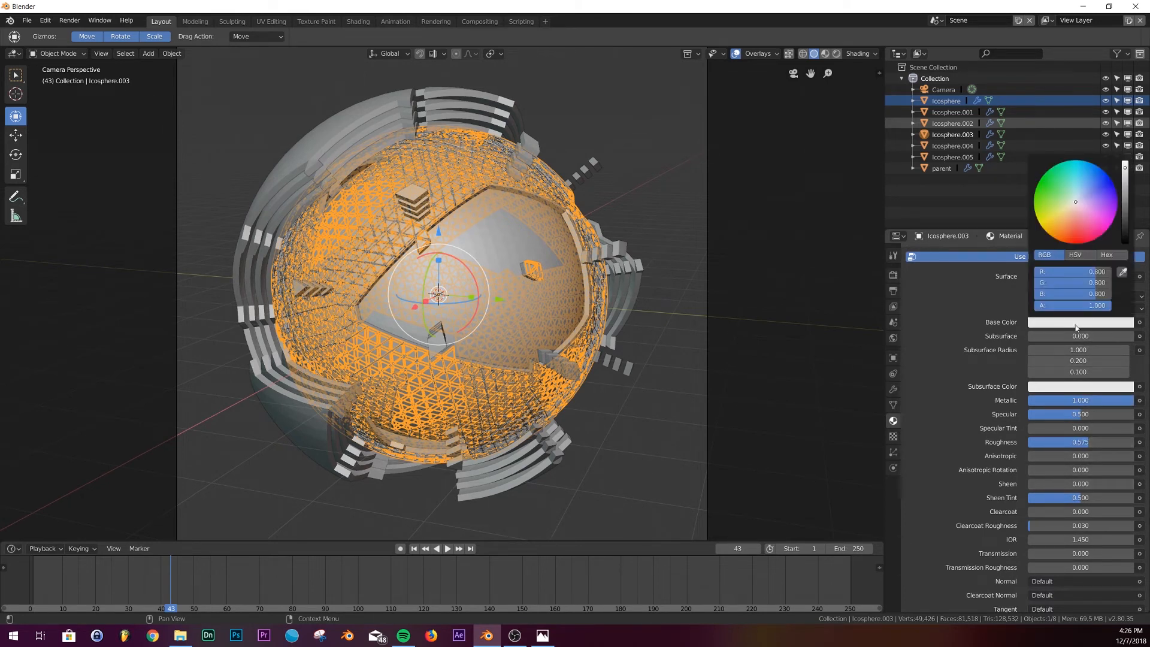
click(1069, 243)
drag(1068, 243, 1073, 244)
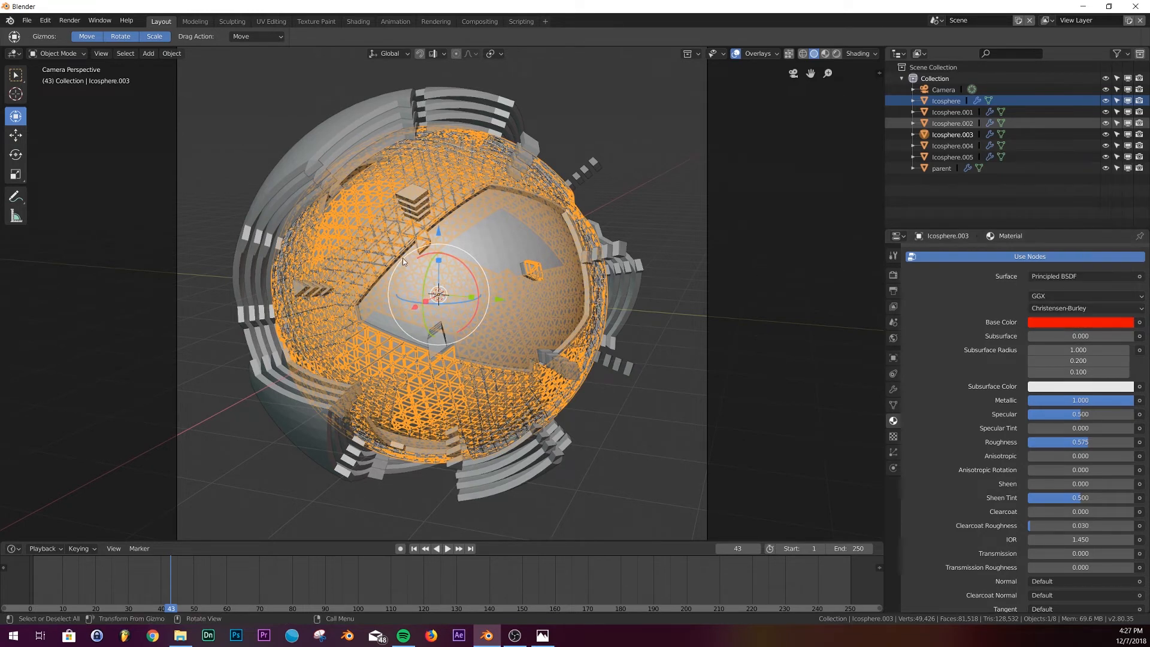
- Assign the red material to the parent shell and preview the materials before returning to solid shading
click(461, 99)
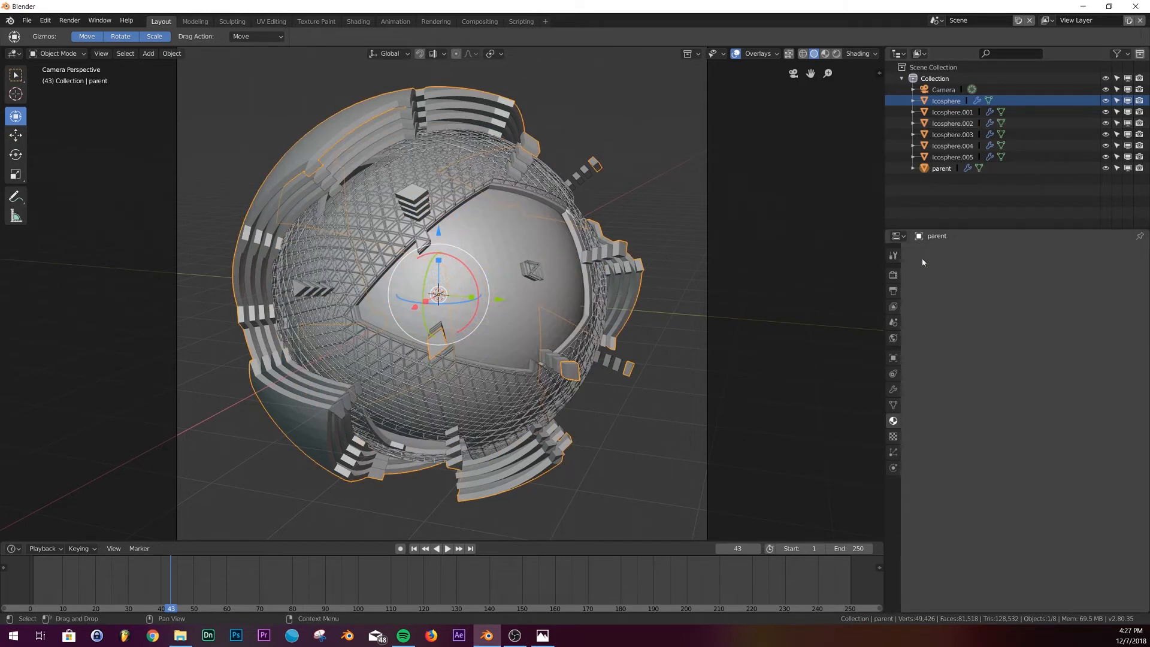
click(917, 300)
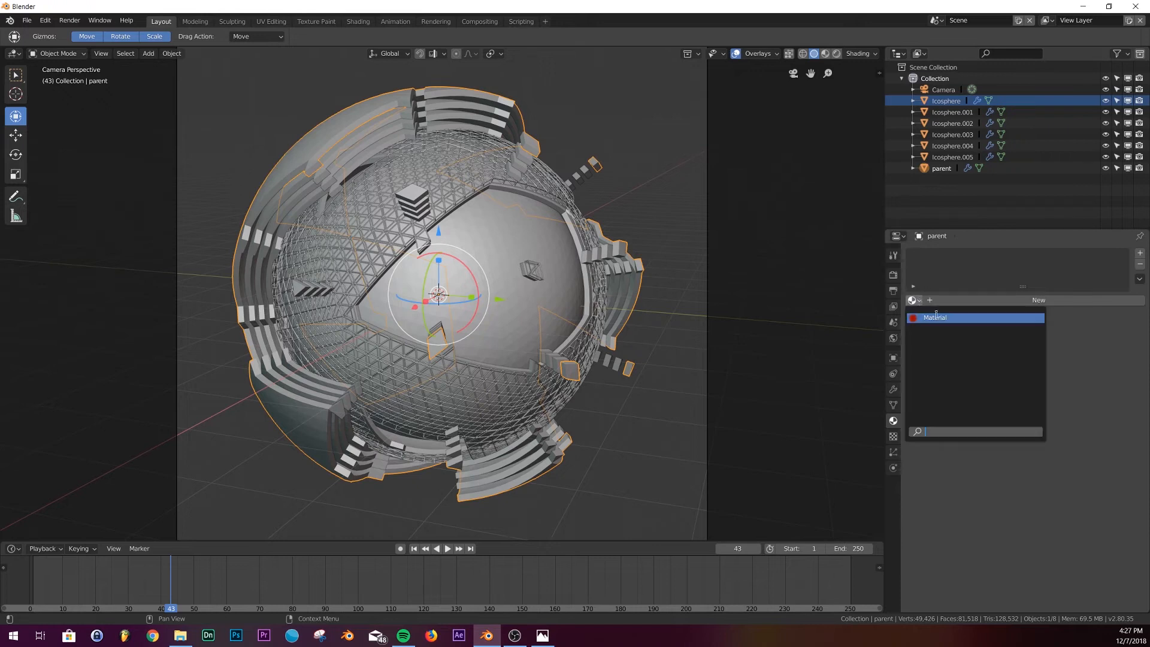
click(941, 319)
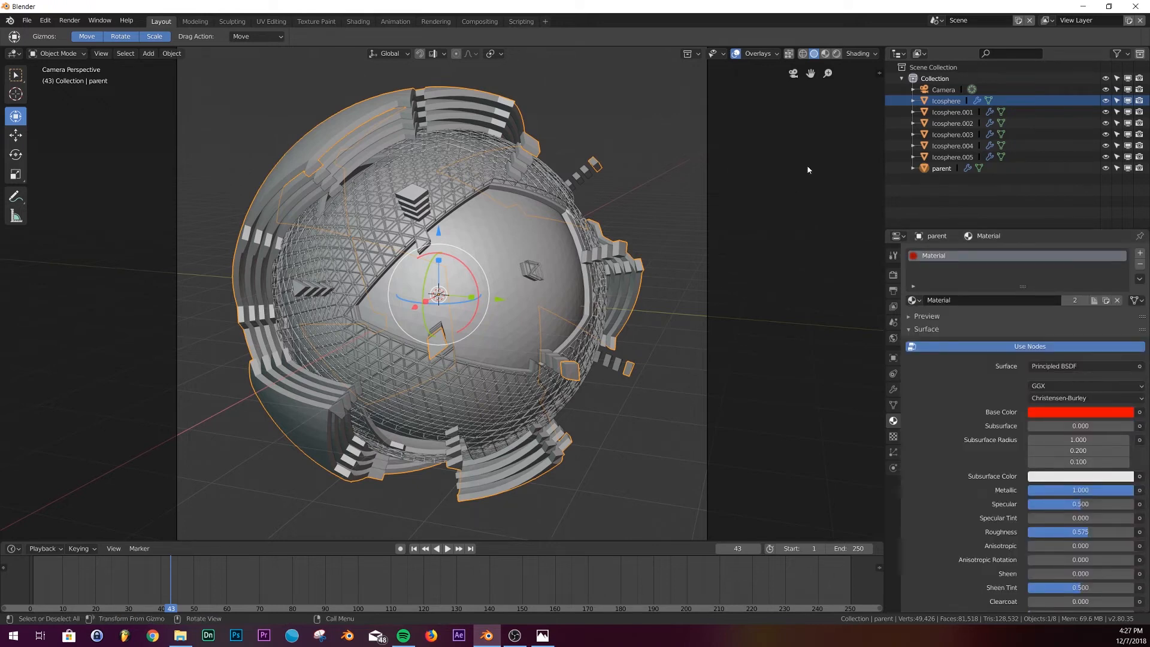
click(827, 55)
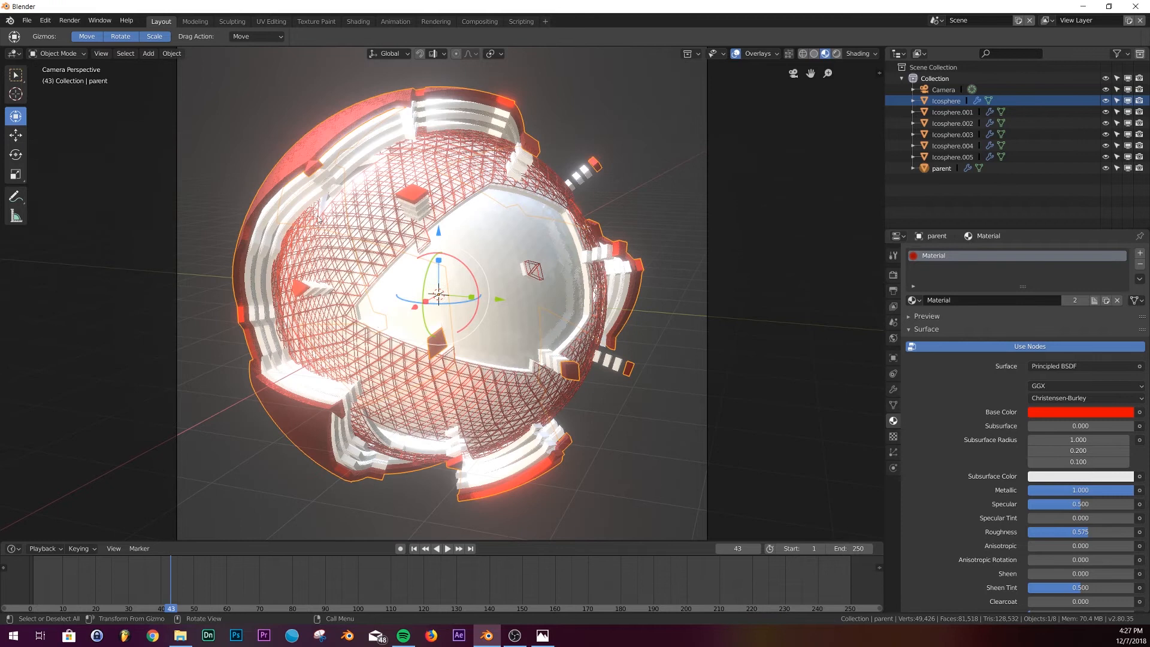
click(814, 54)
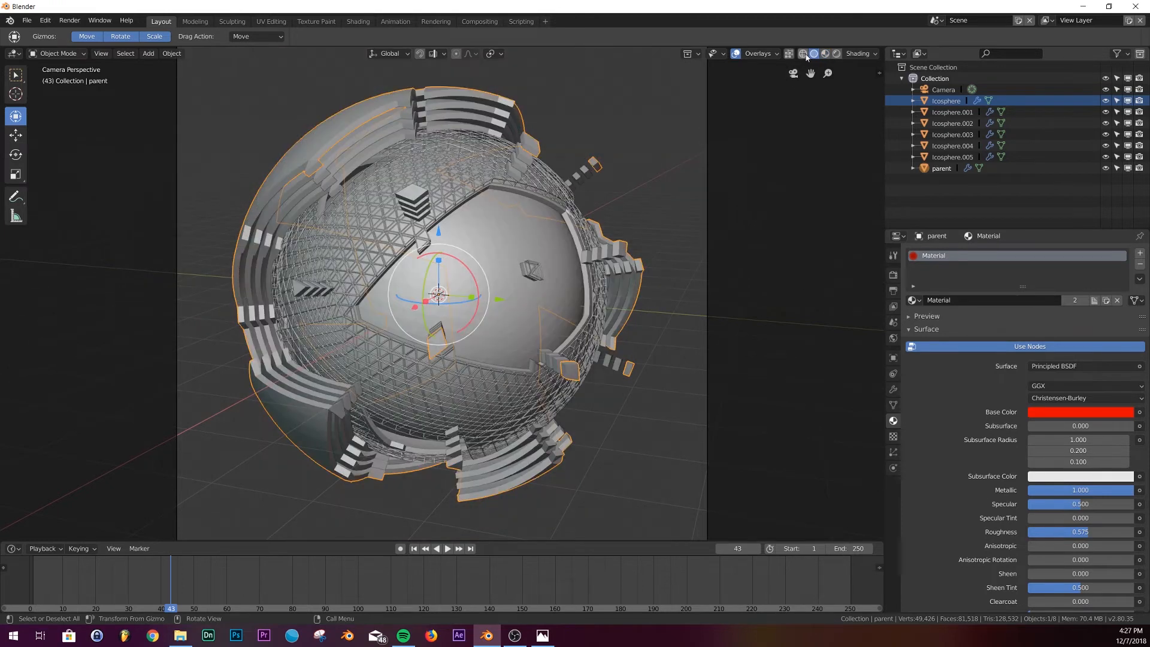
- Create a dark gray material for the Icosphere.002 shell with Metallic 1.000 and Roughness 0.580
click(452, 105)
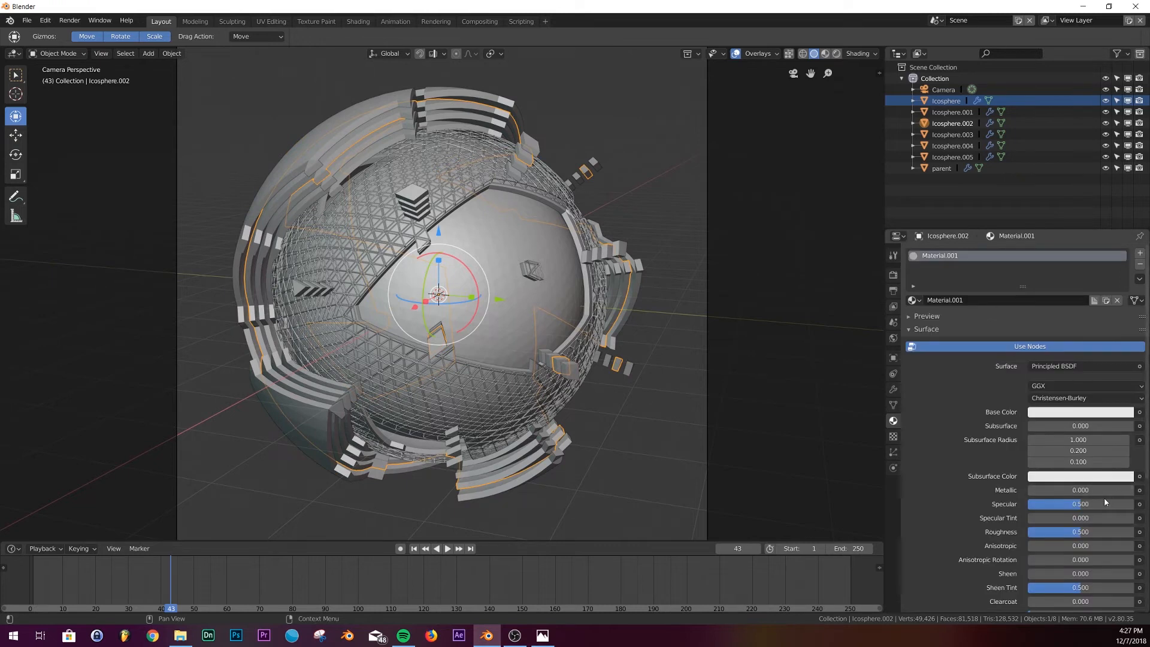
drag(1047, 490, 1134, 490)
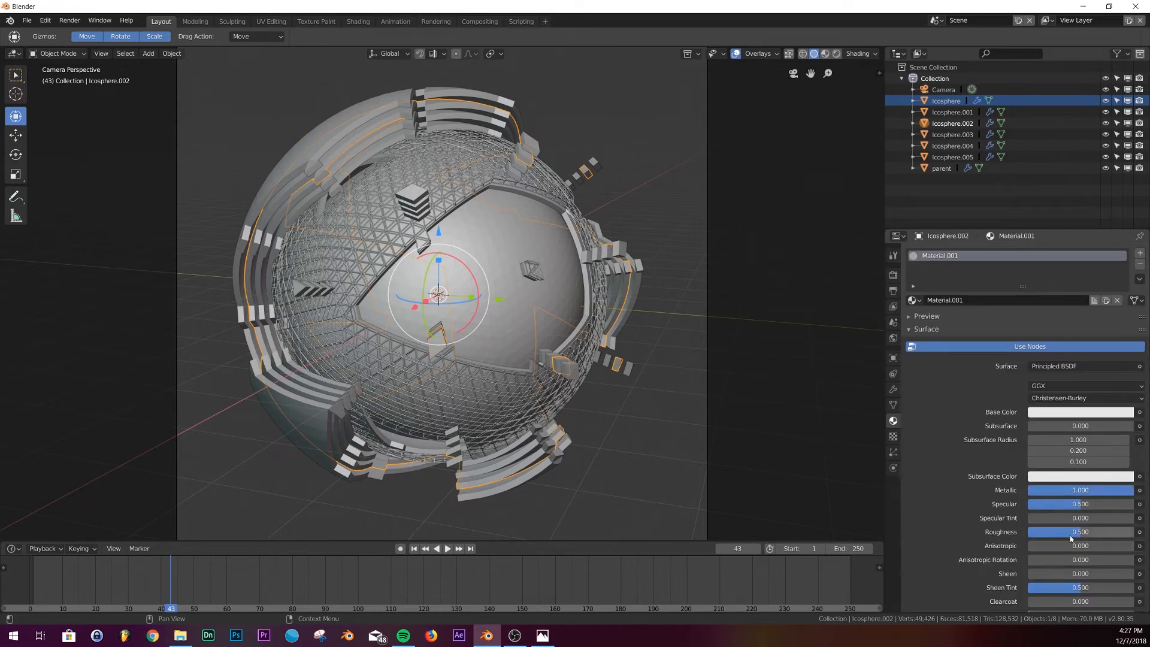
drag(1070, 532, 1079, 532)
click(1072, 413)
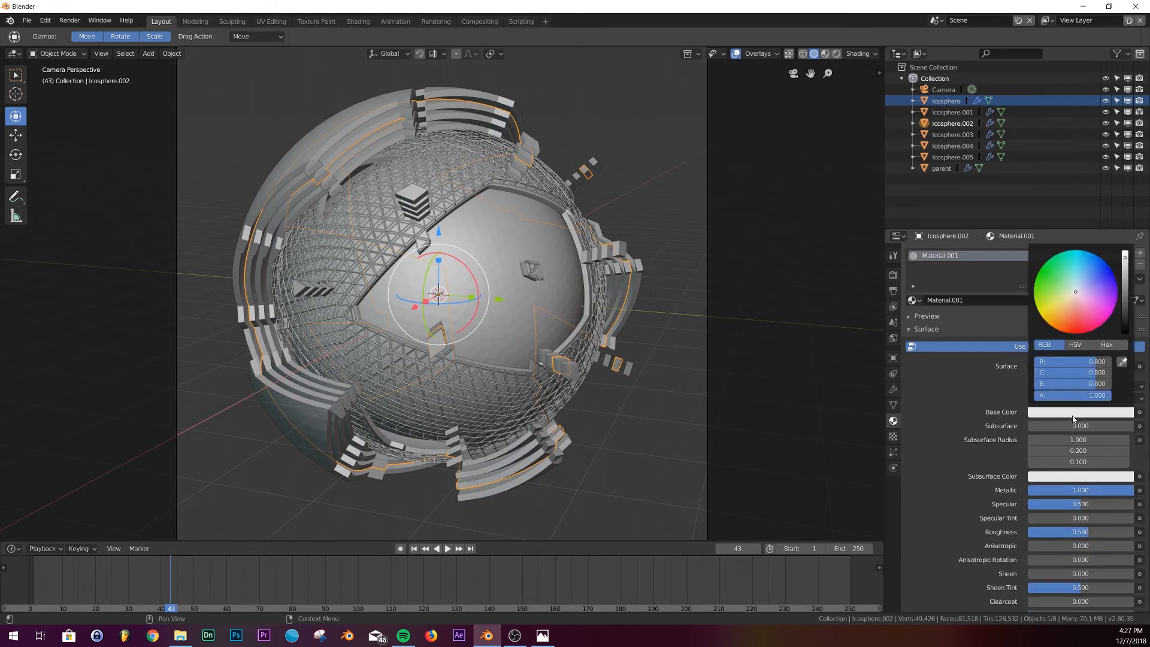
click(1126, 292)
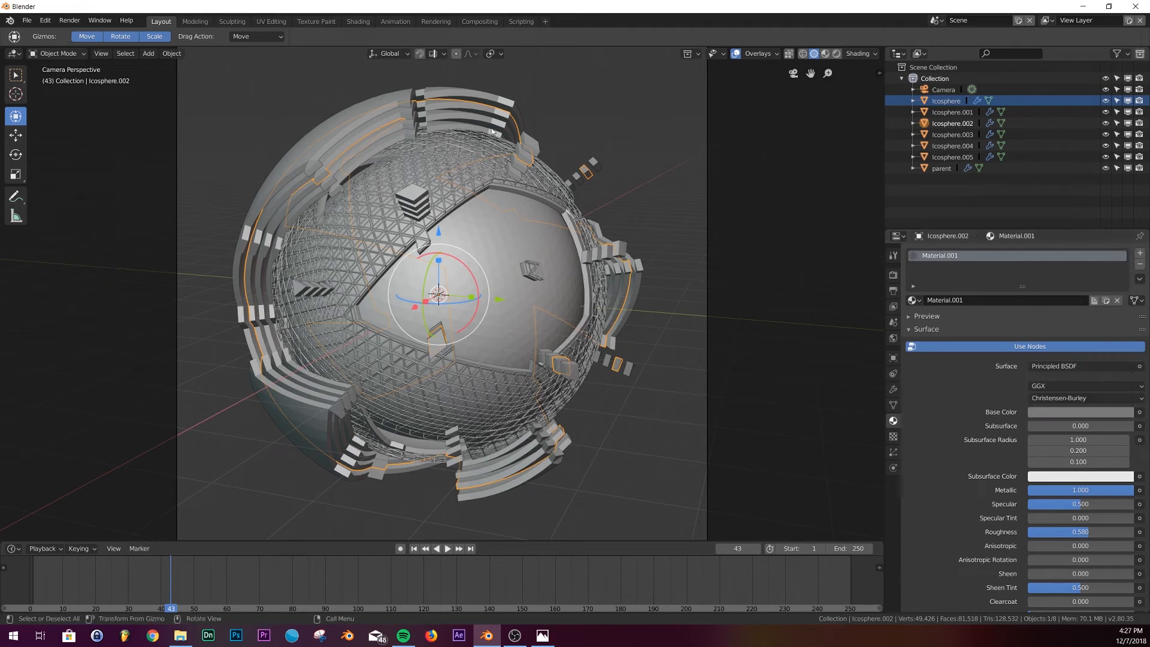
- Assign the gray Material.001 to the Icosphere.001, Icosphere and Icosphere.004 shells
click(460, 122)
click(912, 300)
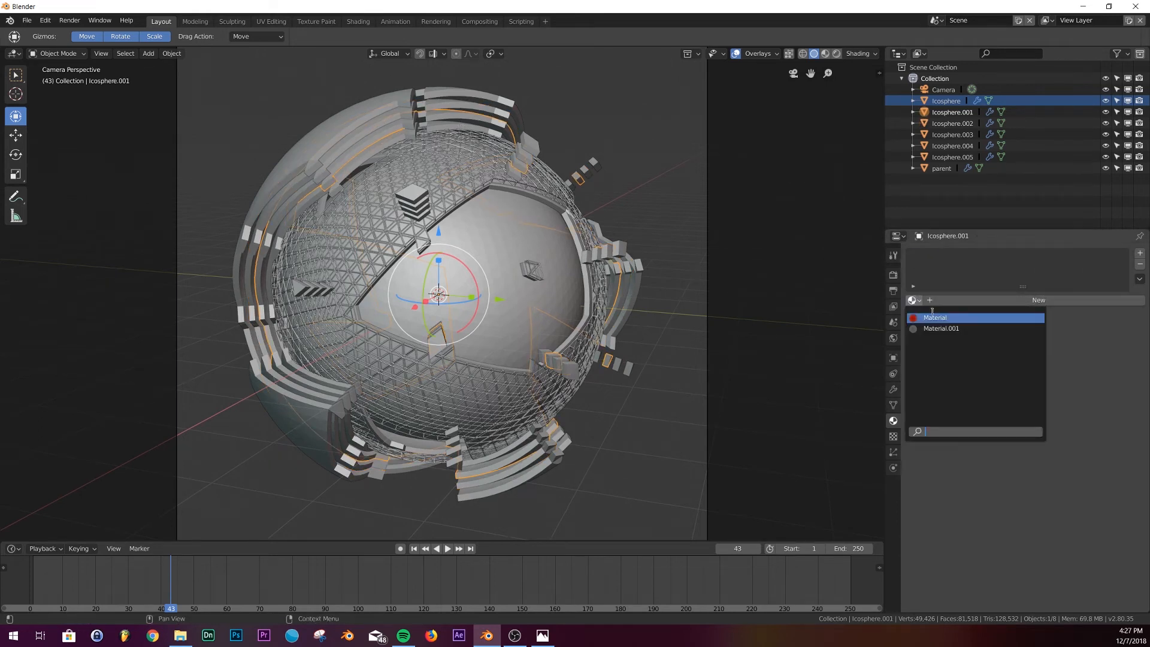
click(946, 318)
click(446, 124)
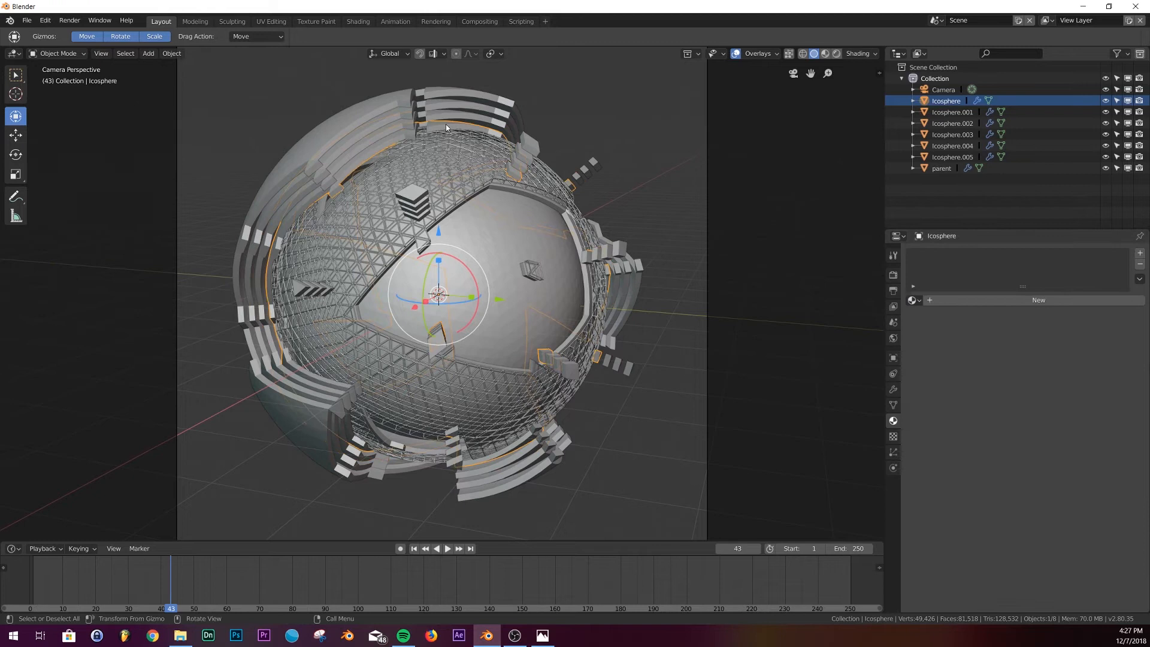
click(913, 301)
click(942, 328)
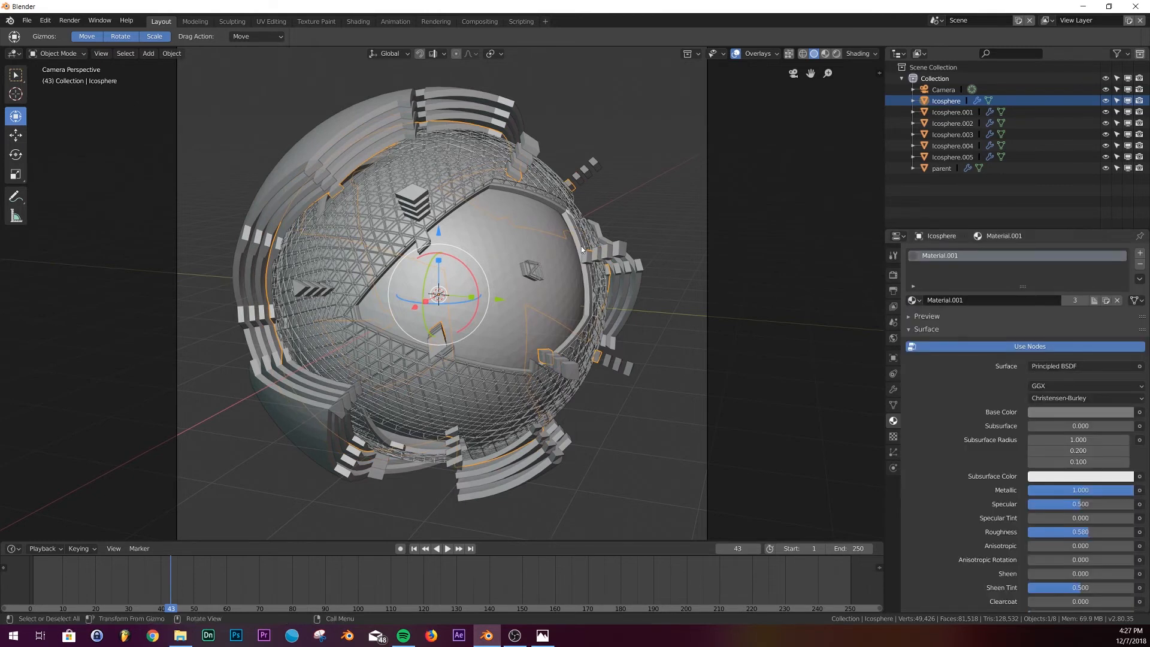
click(588, 305)
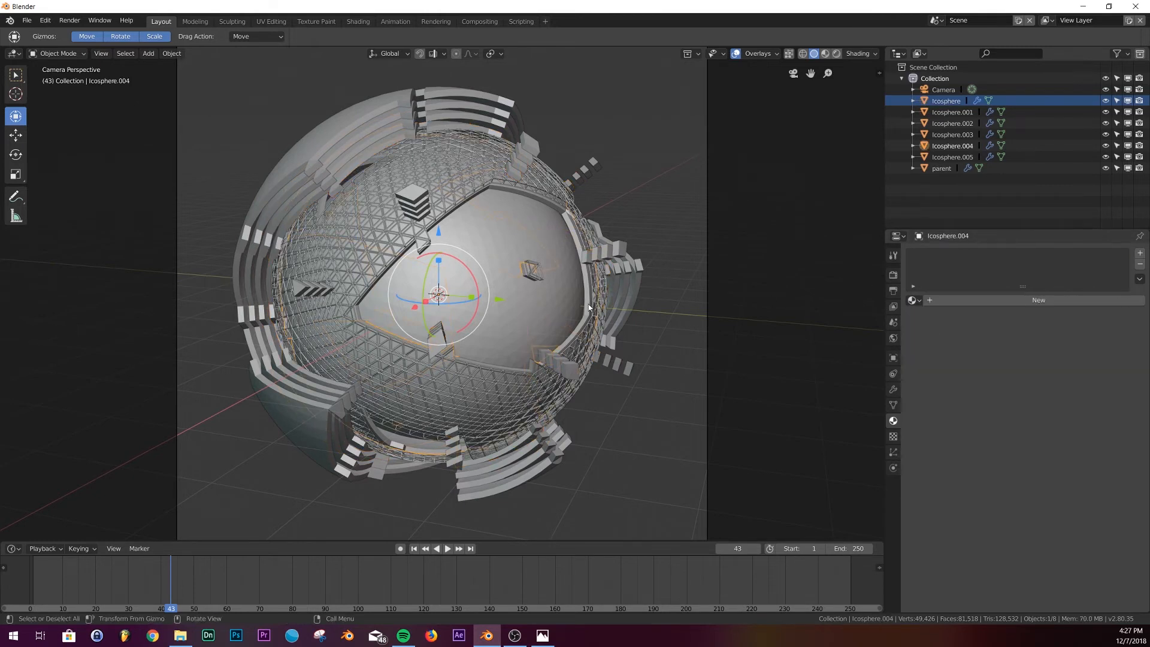
click(913, 300)
click(952, 329)
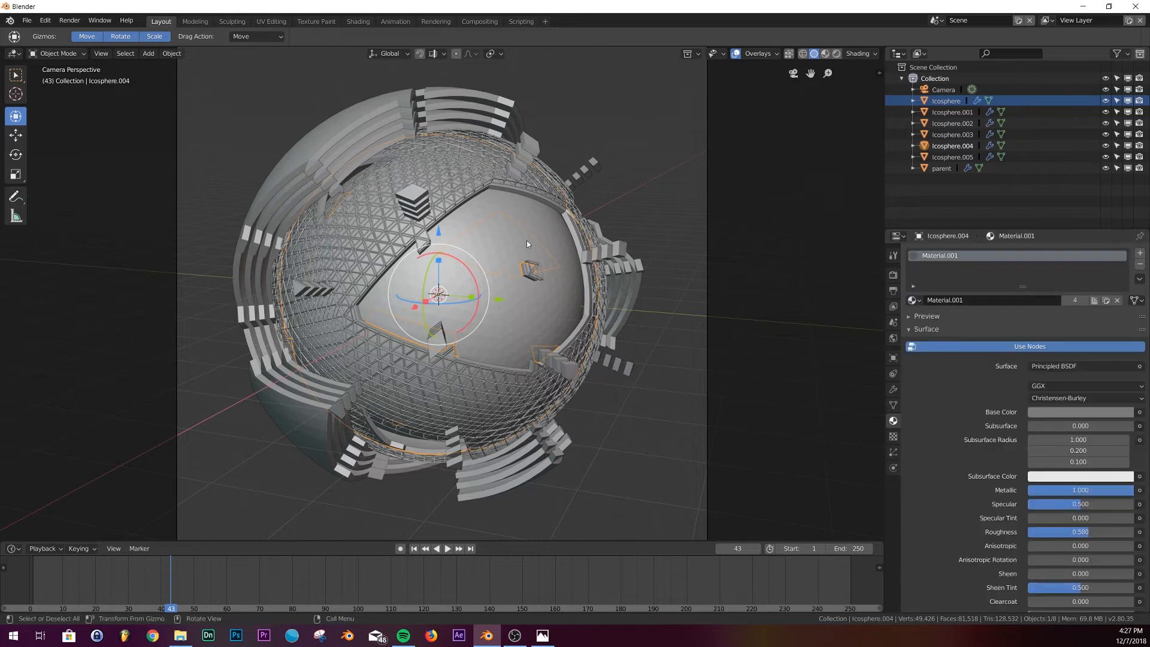
- Give the inner sphere Icosphere.005 a new material with Transmission 1.000, and check the reference image
click(526, 240)
right_click(725, 232)
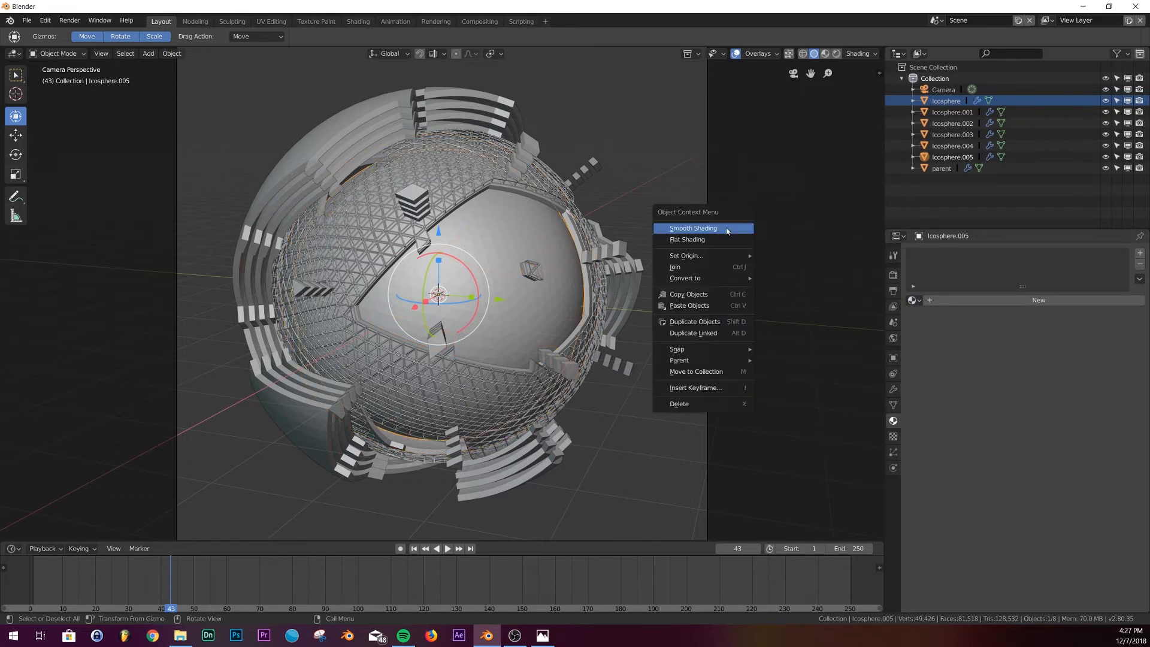
key(Escape)
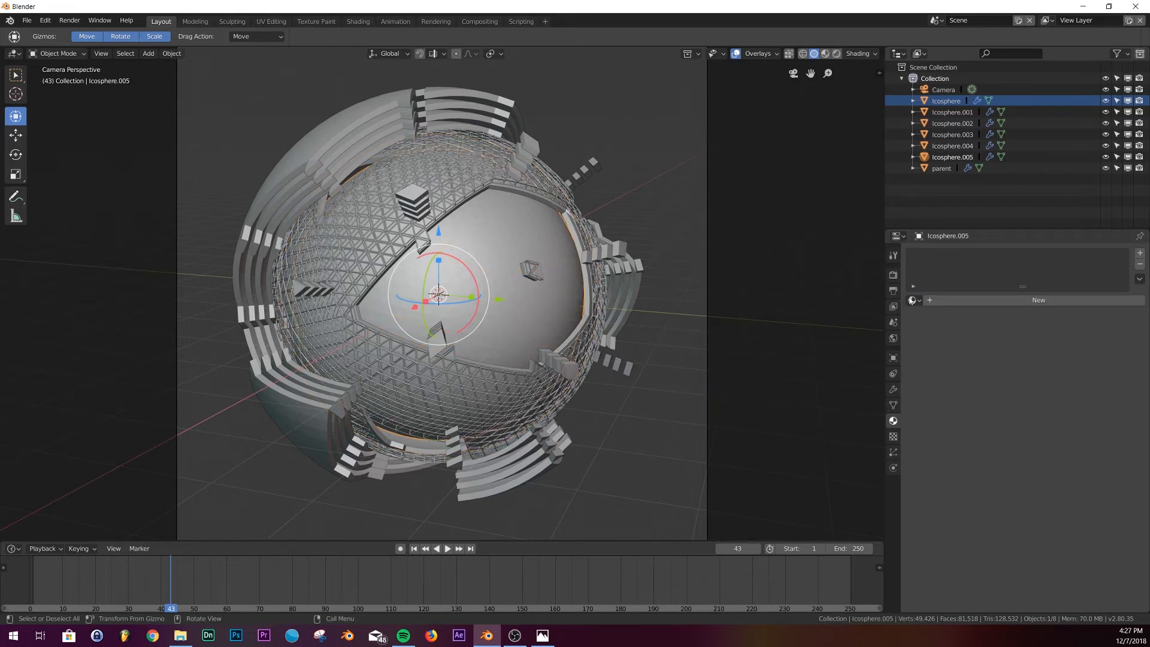
click(959, 305)
scroll(1067, 472, down, 8)
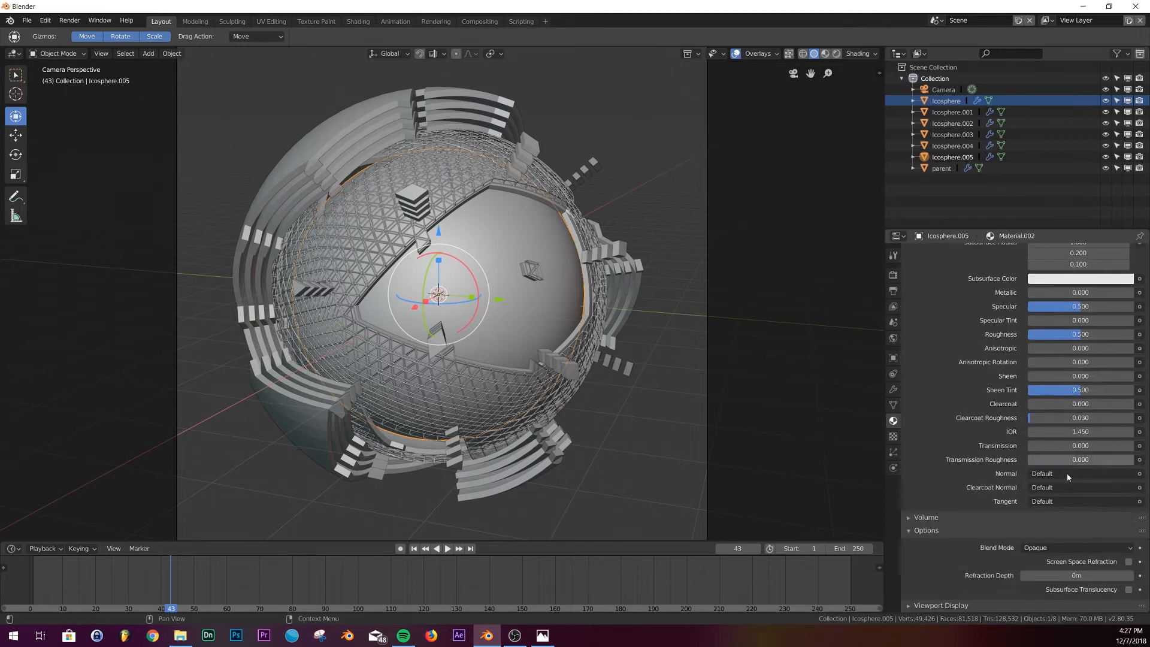
drag(1078, 433, 1134, 433)
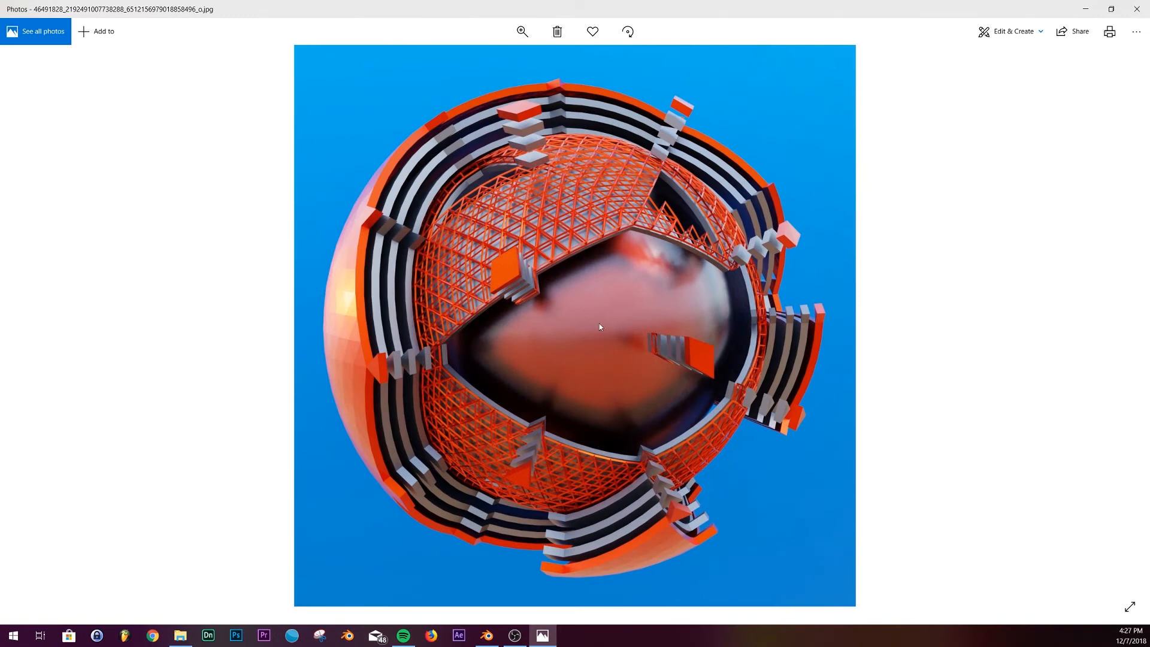
click(1088, 10)
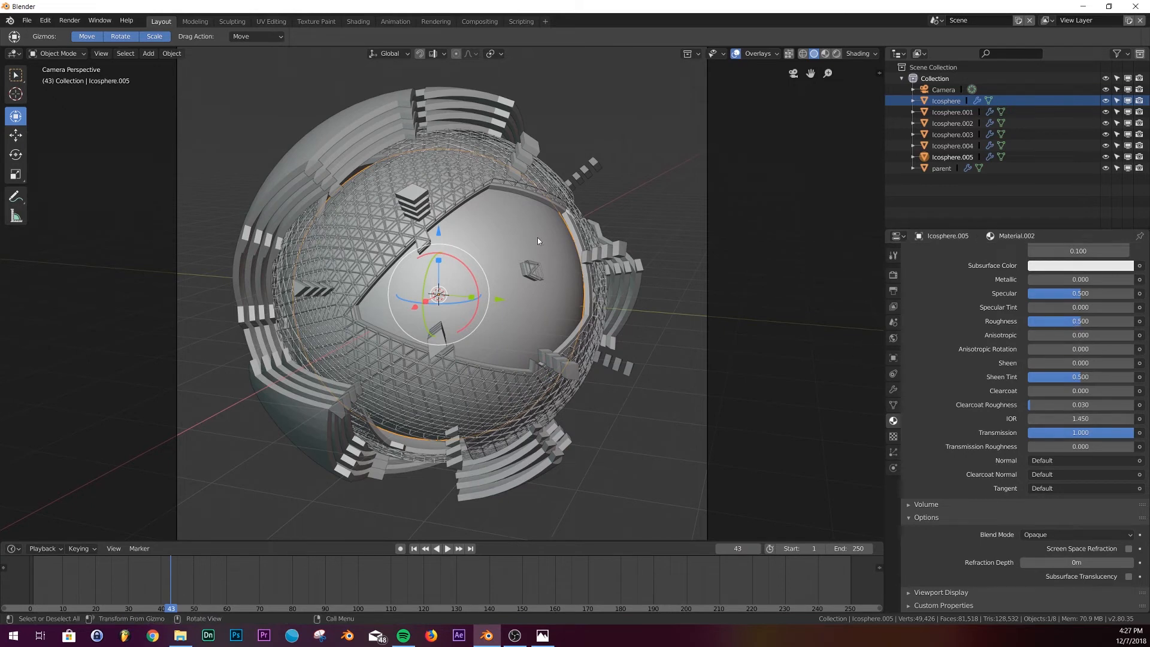
- Duplicate the transmissive inner sphere in place and scale the copy down slightly so it sits just inside the original
key(shift+d)
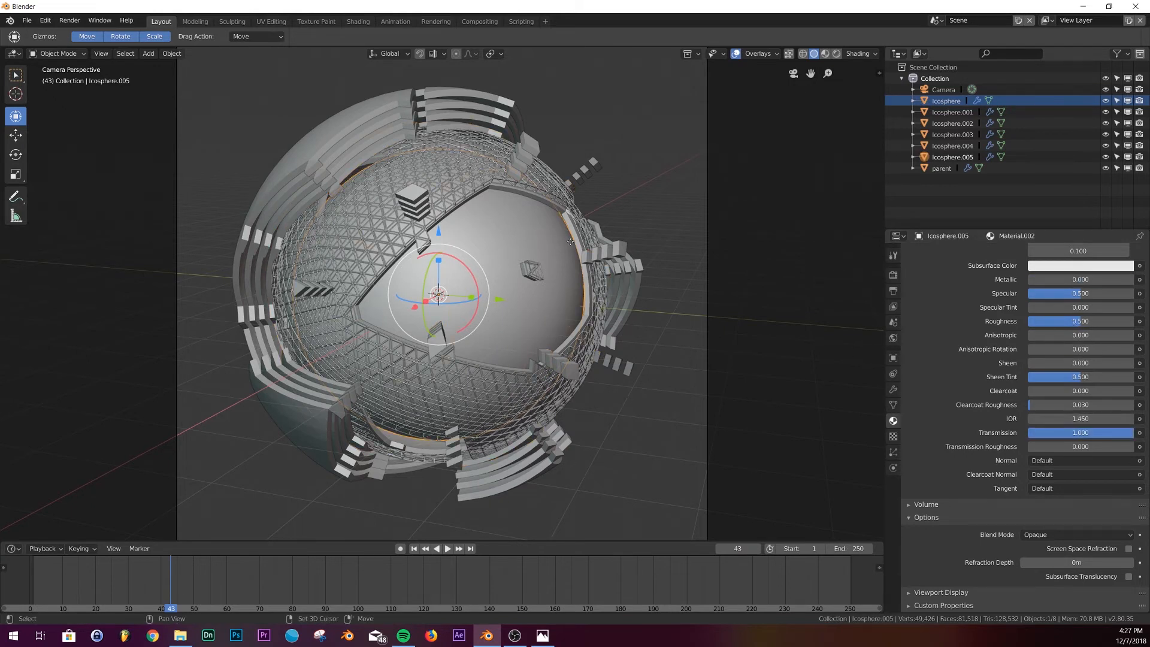
right_click(628, 245)
key(z)
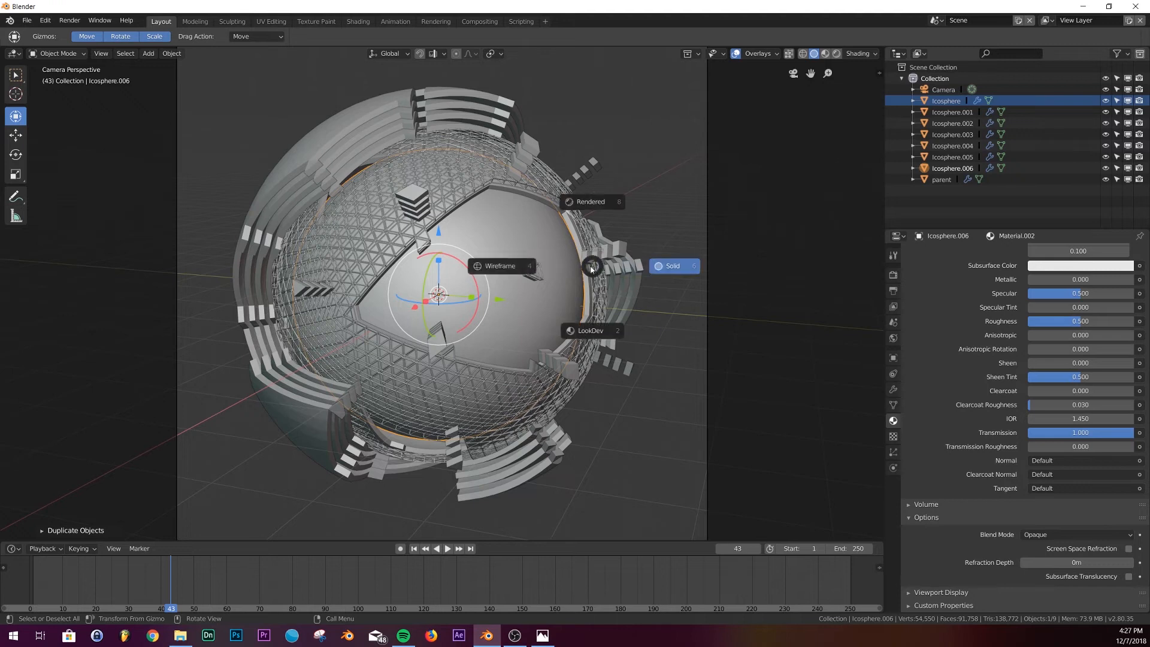
click(518, 262)
key(s)
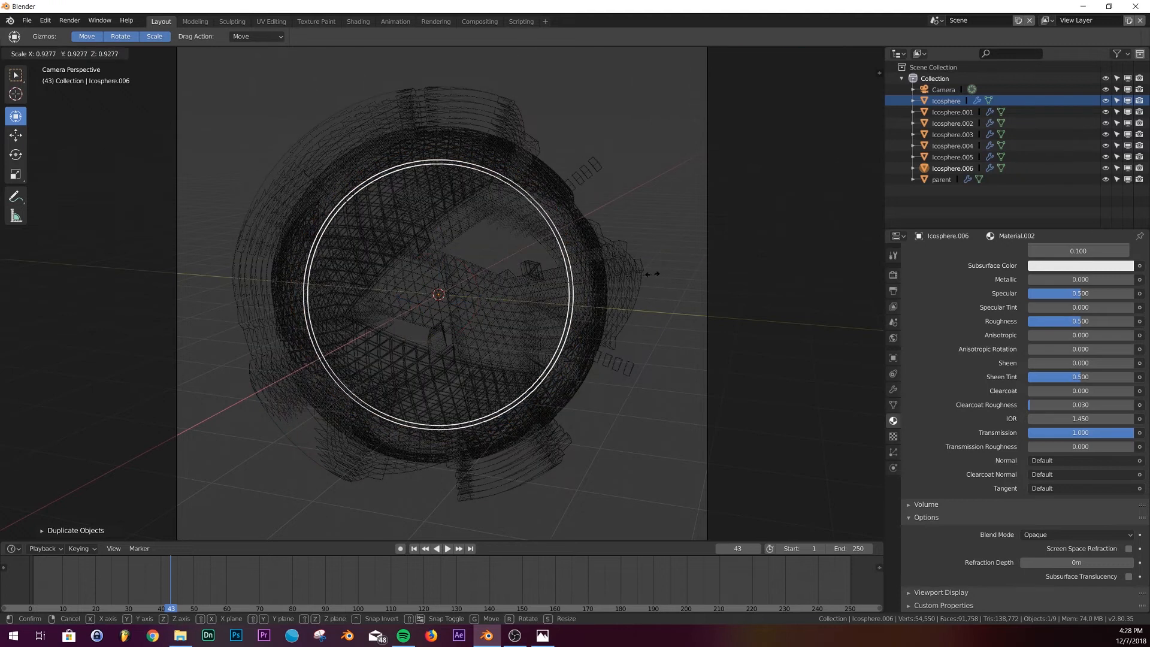
click(658, 277)
key(z)
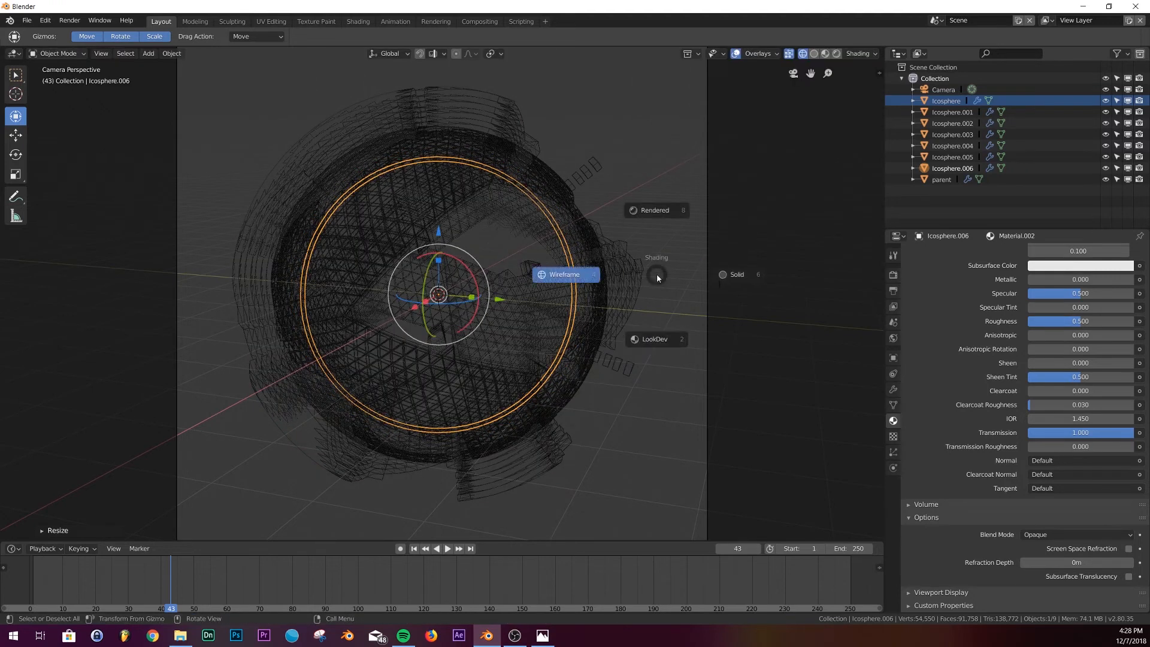
click(738, 279)
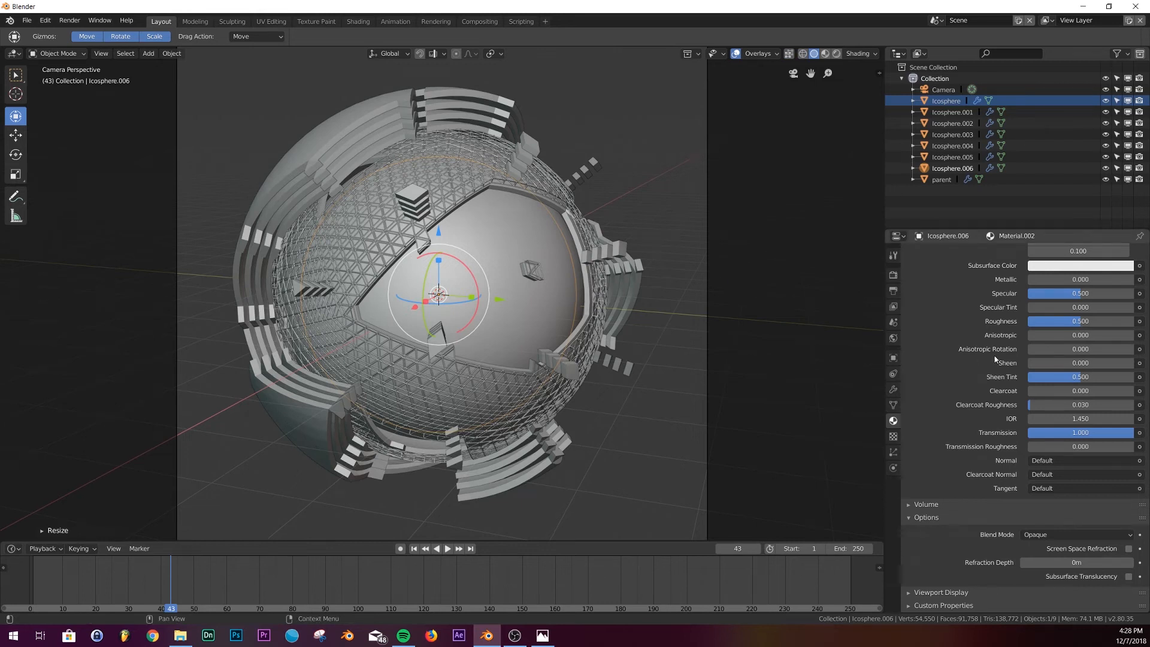
- Assign the red Material to the smaller Icosphere.006 copy and preview the materials before returning to solid shading
scroll(913, 301, up, 10)
click(913, 301)
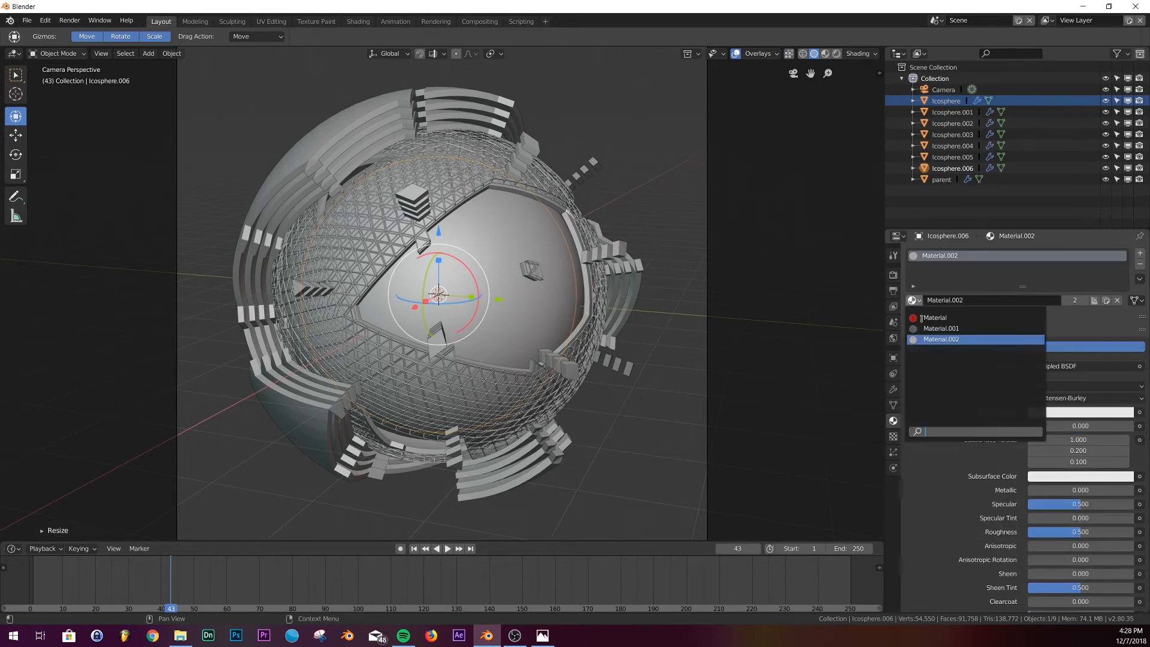
click(944, 314)
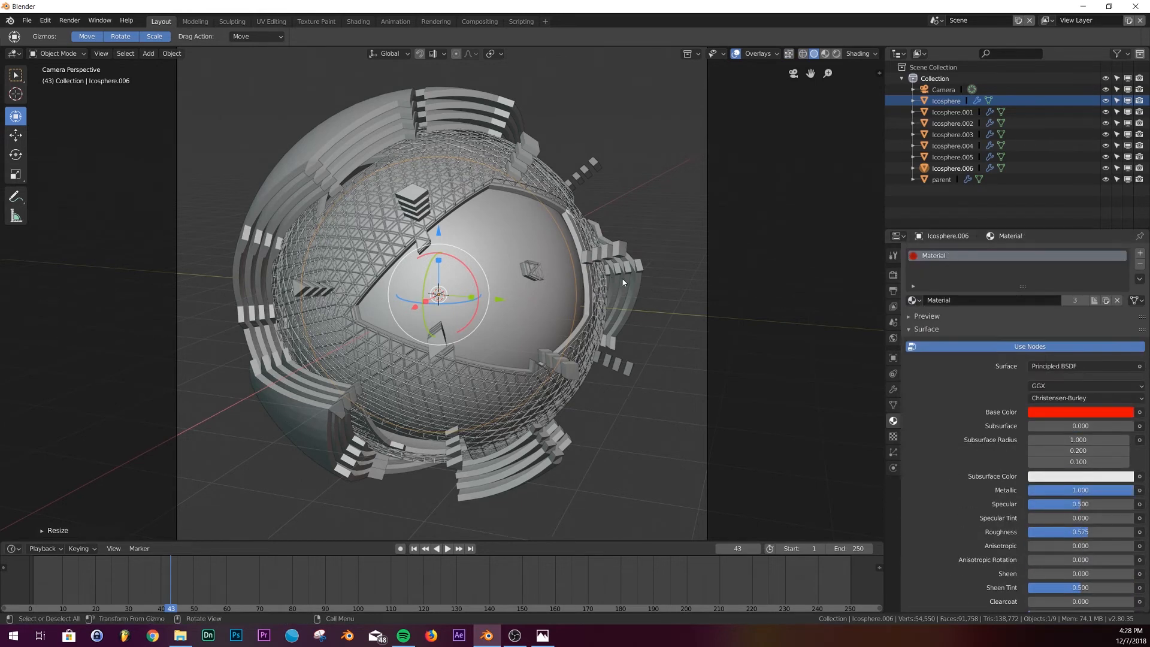
click(825, 54)
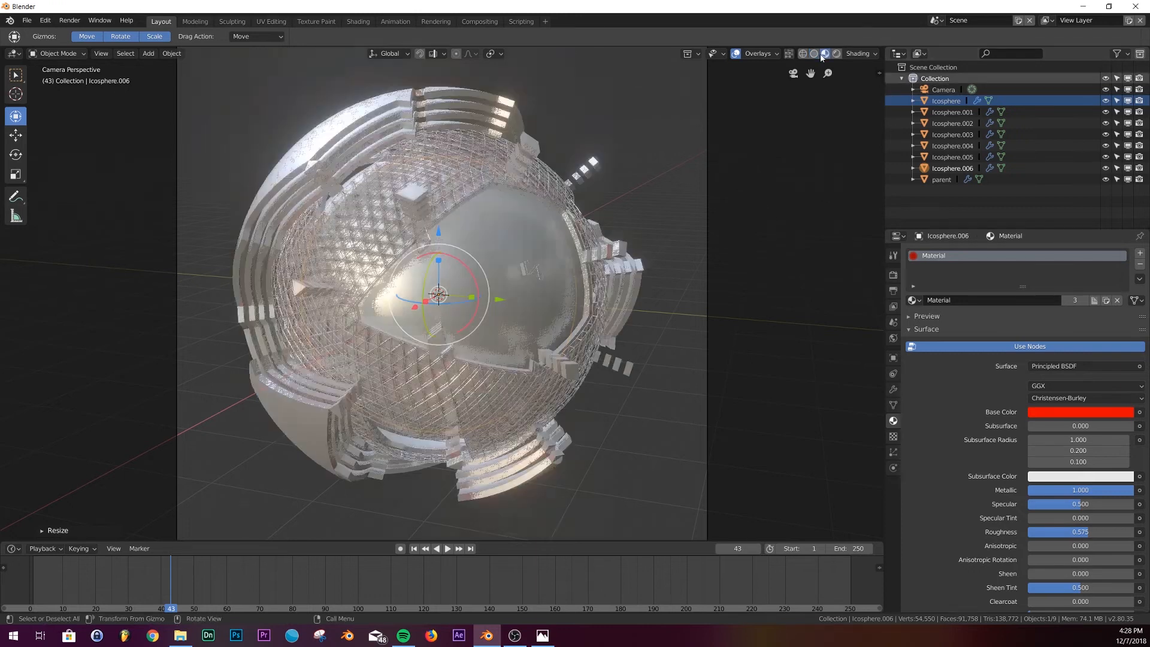
click(638, 258)
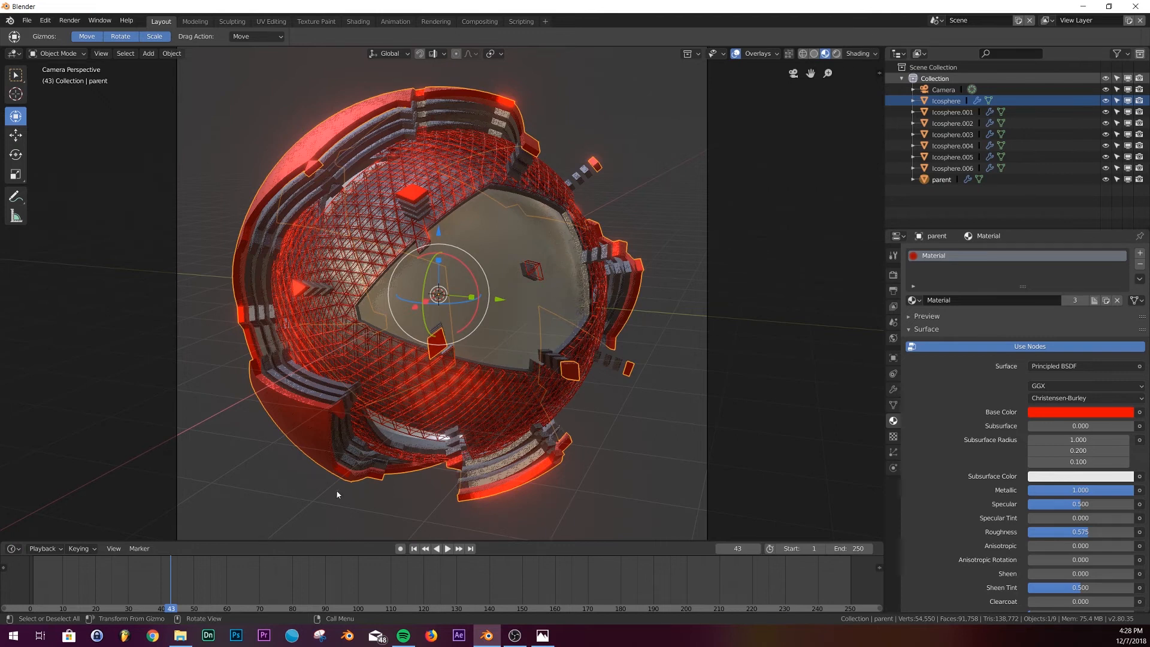
click(814, 55)
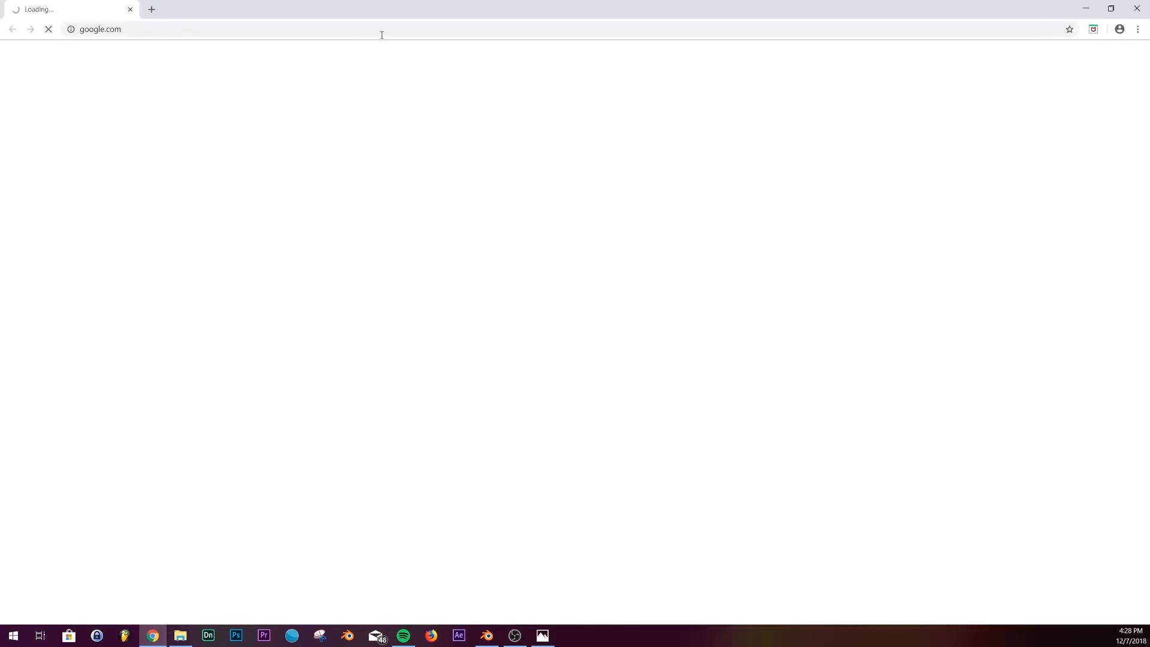
- Open hdrihaven.com in Chrome, look through the latest HDRIs, and switch back to Blender
click(381, 35)
text(hdrihaven)
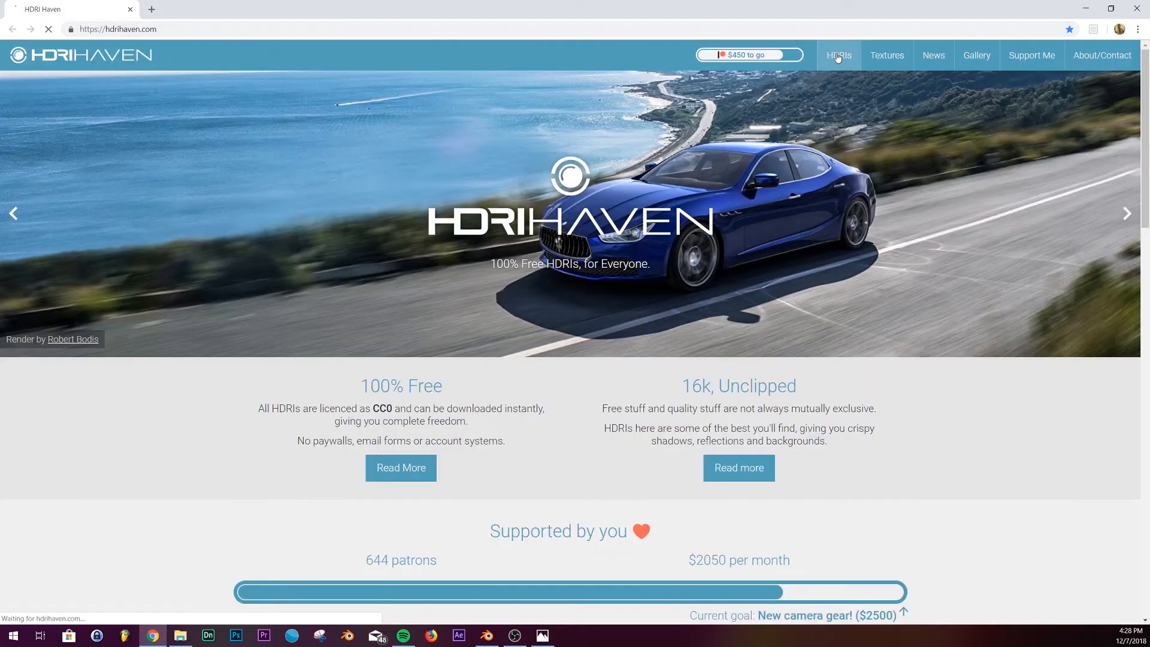
click(838, 55)
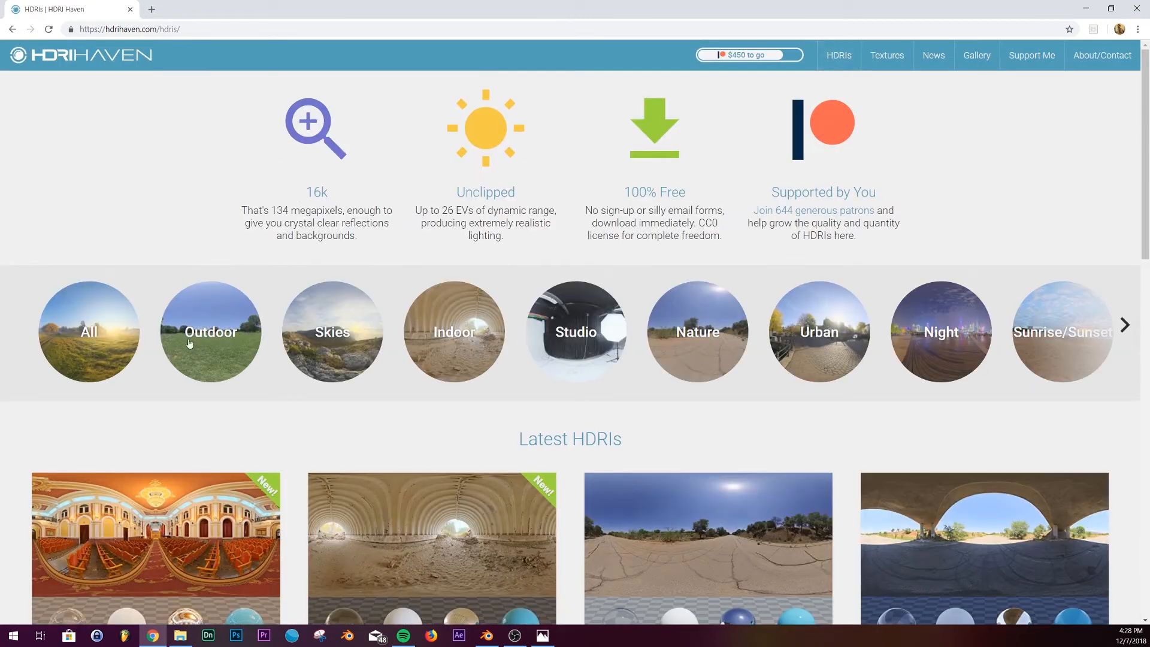
scroll(540, 366, down, 7)
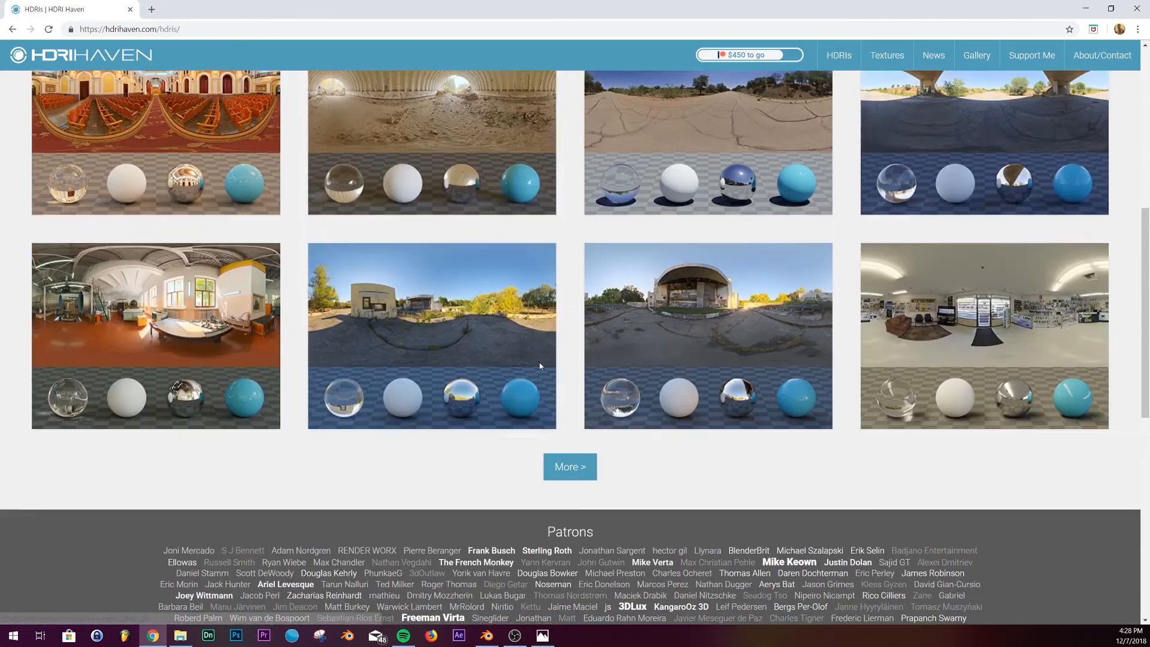
scroll(540, 366, up, 3)
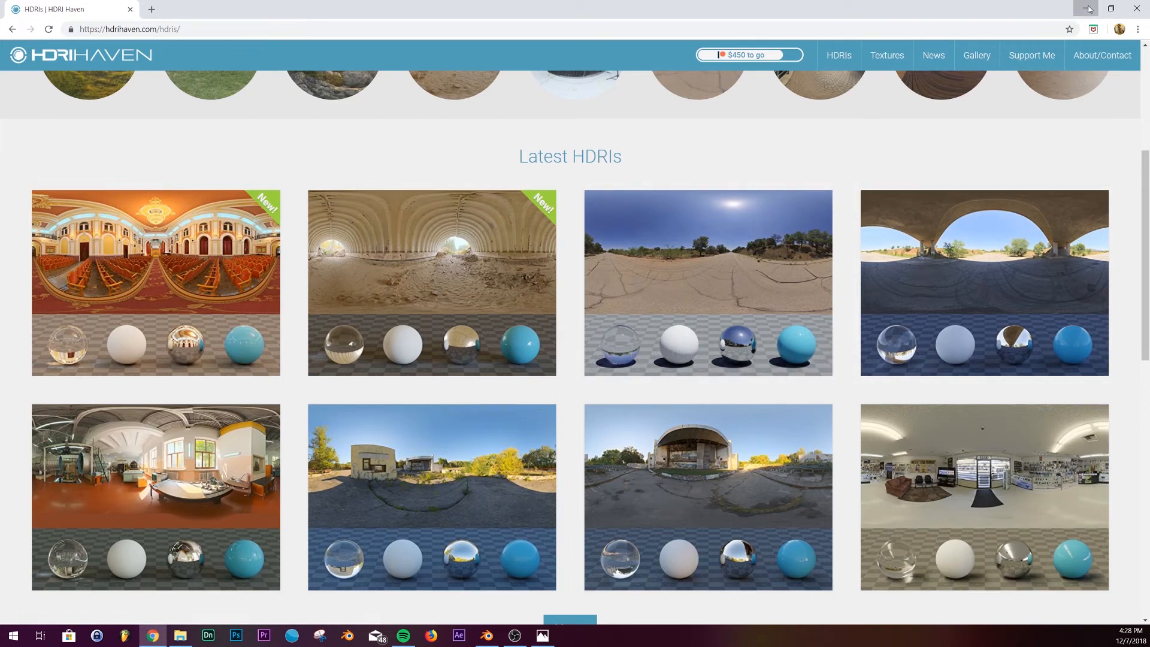
key(alt+Tab)
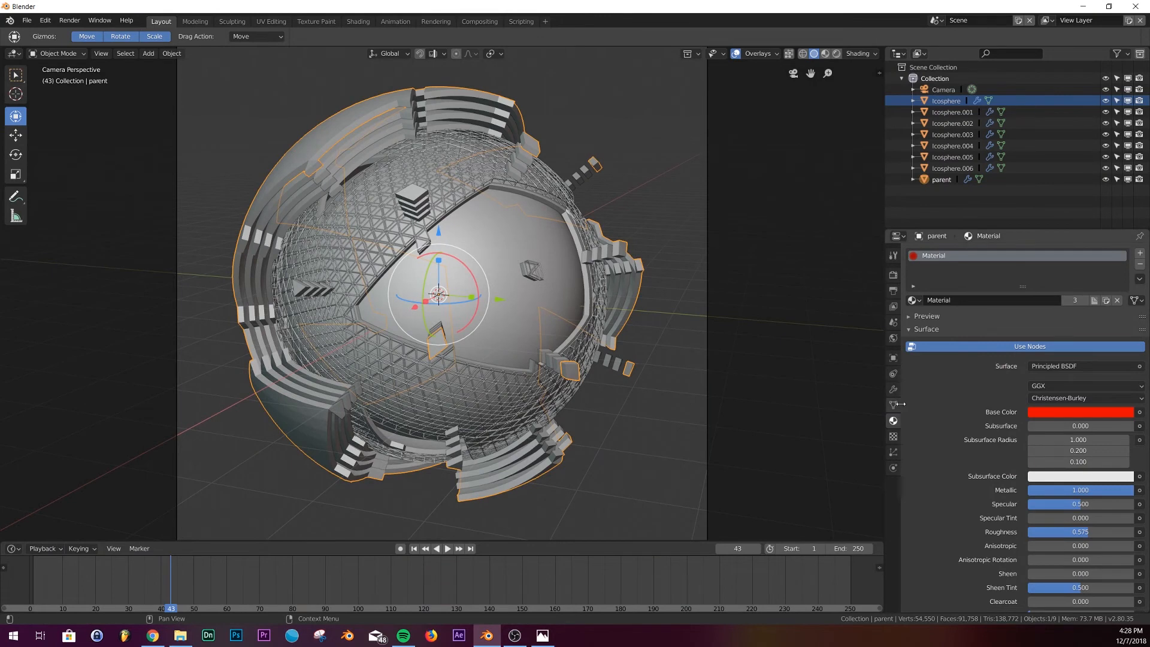
- Enable nodes for the World and load syferfontein_0d_clear_4k.hdr as an Environment Texture for the background color
click(894, 338)
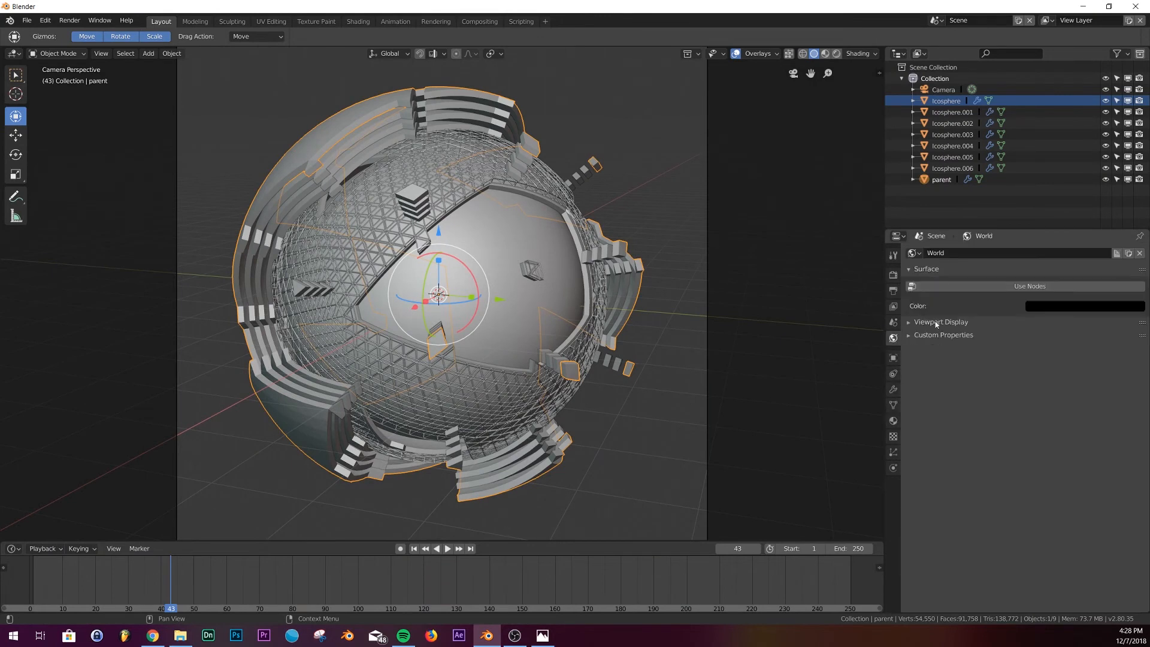
click(1011, 286)
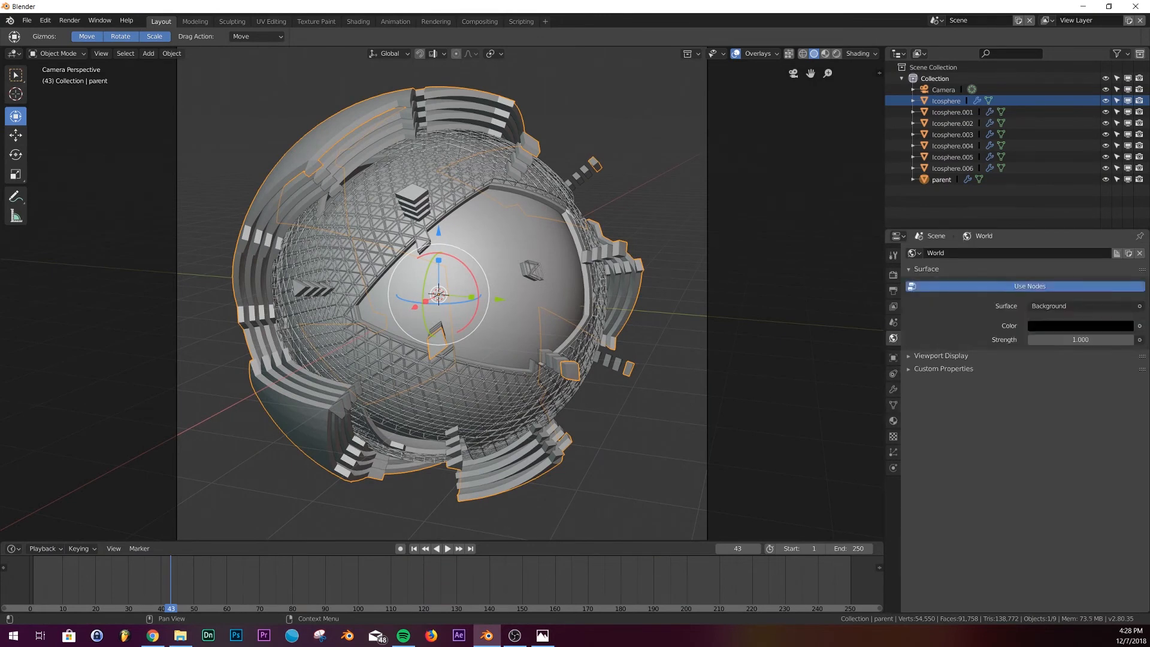
click(1140, 326)
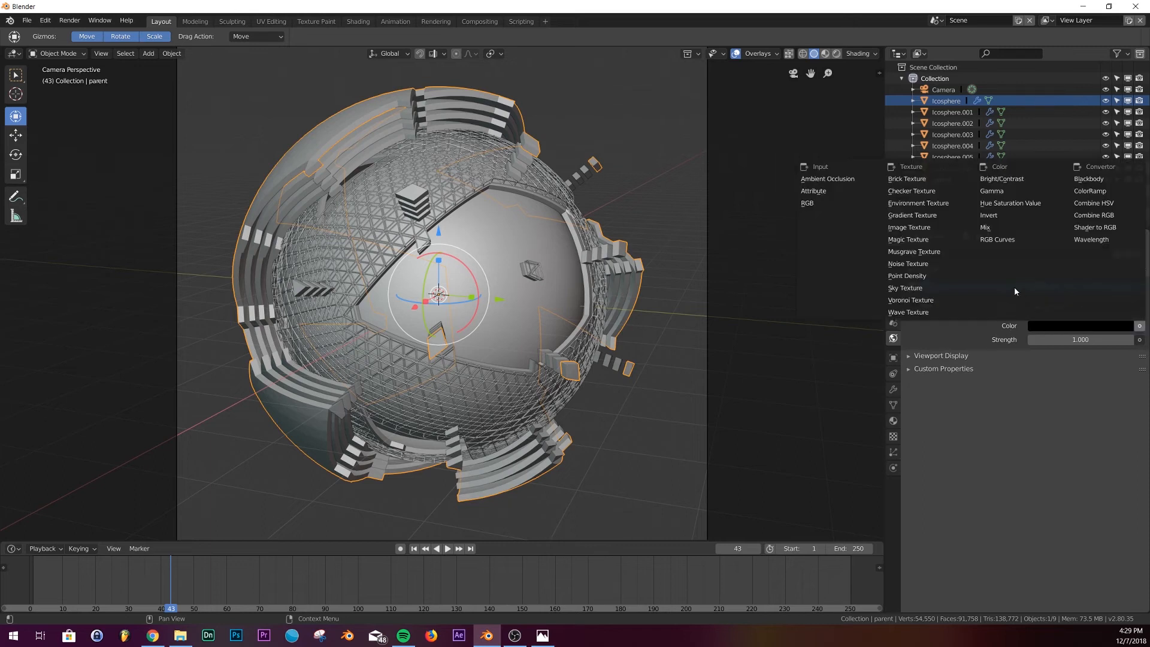
click(932, 205)
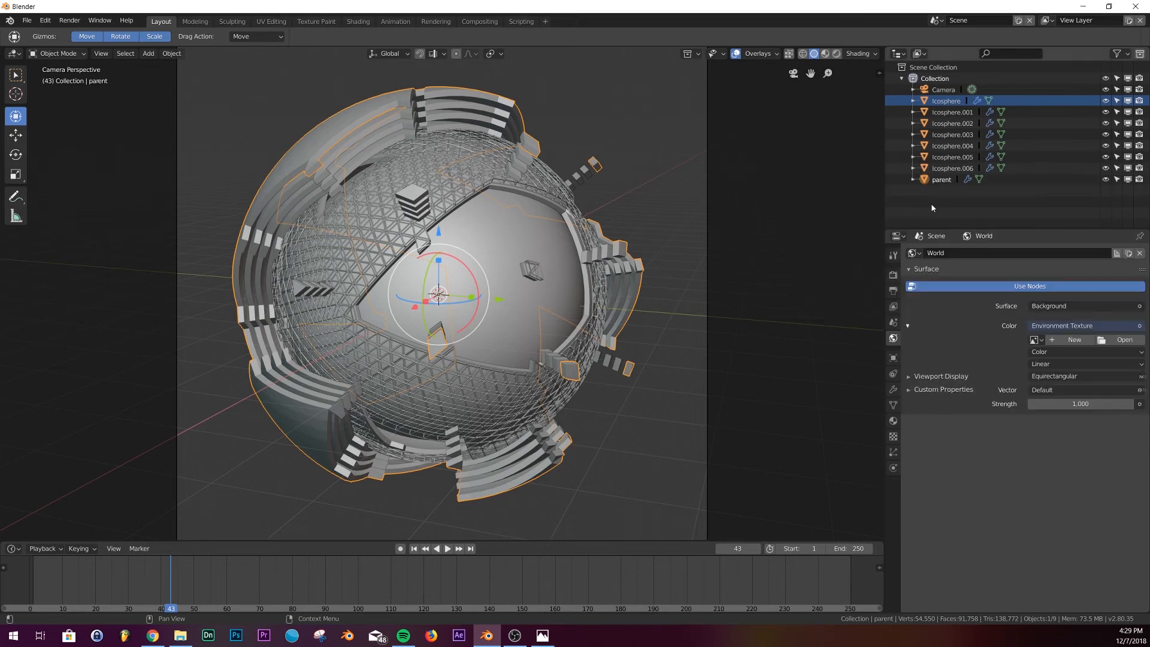
click(1115, 340)
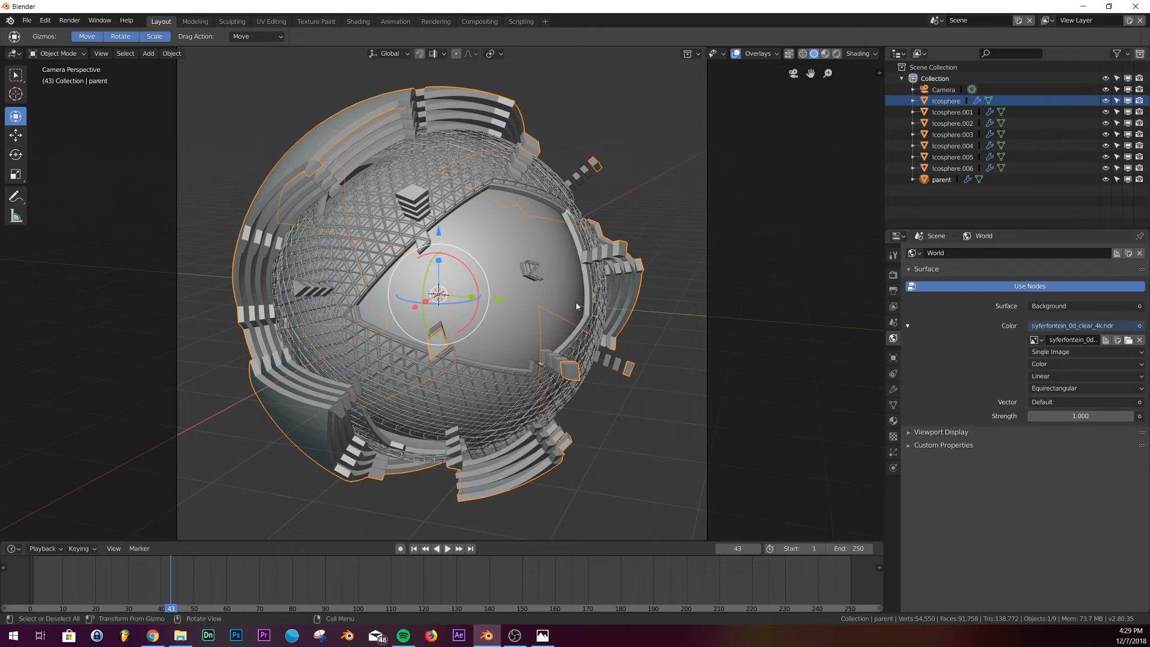
- Change the render engine to Cycles, previewing the HDRI-lit scene in rendered mode before returning to solid shading
key(z)
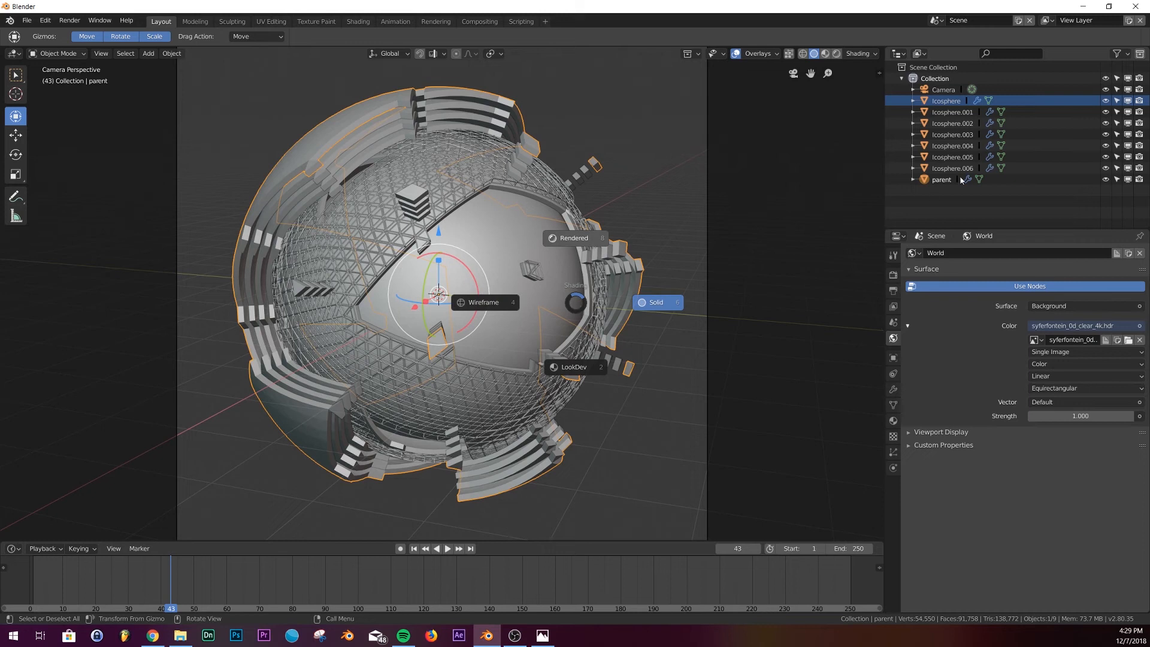
click(574, 237)
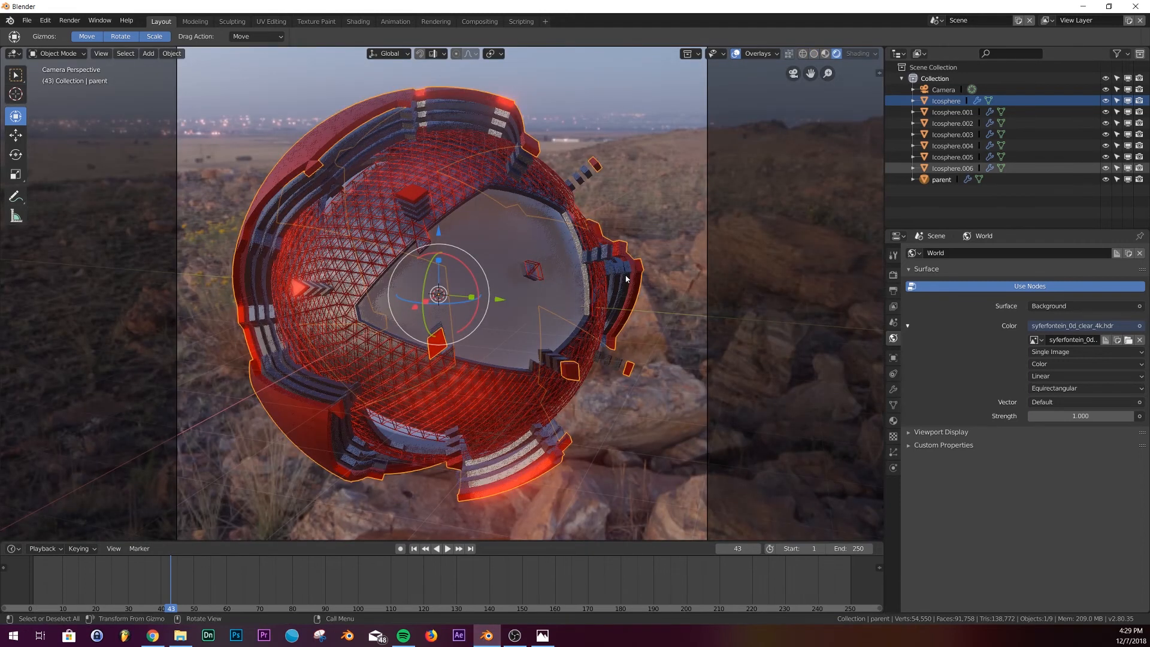
click(893, 275)
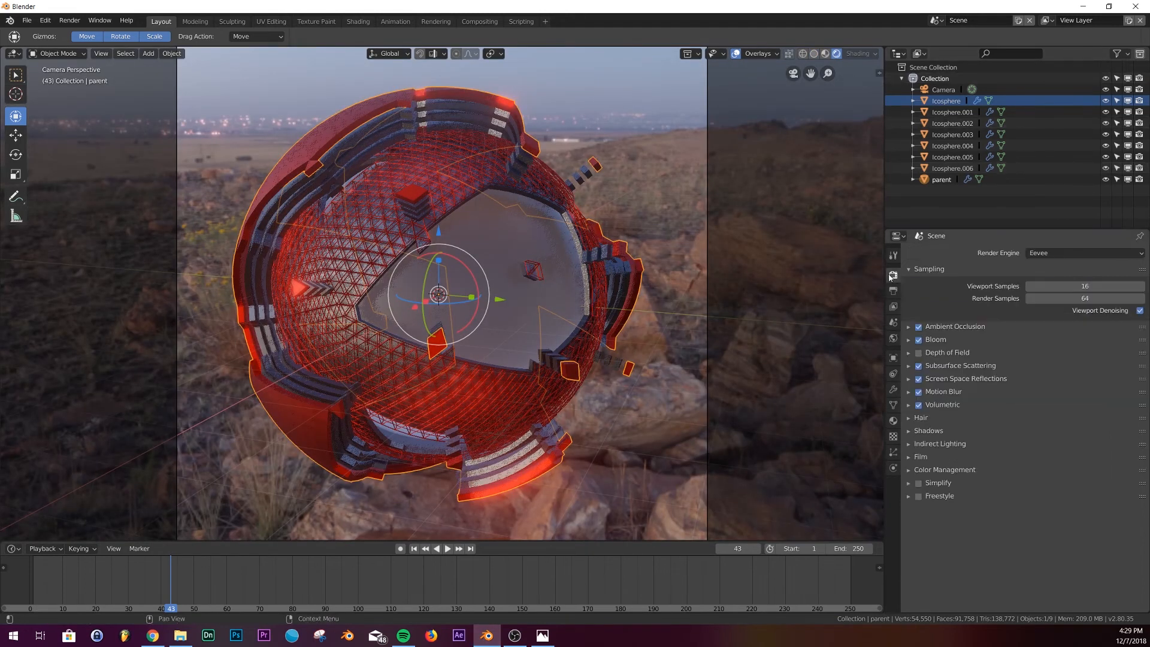
click(1087, 253)
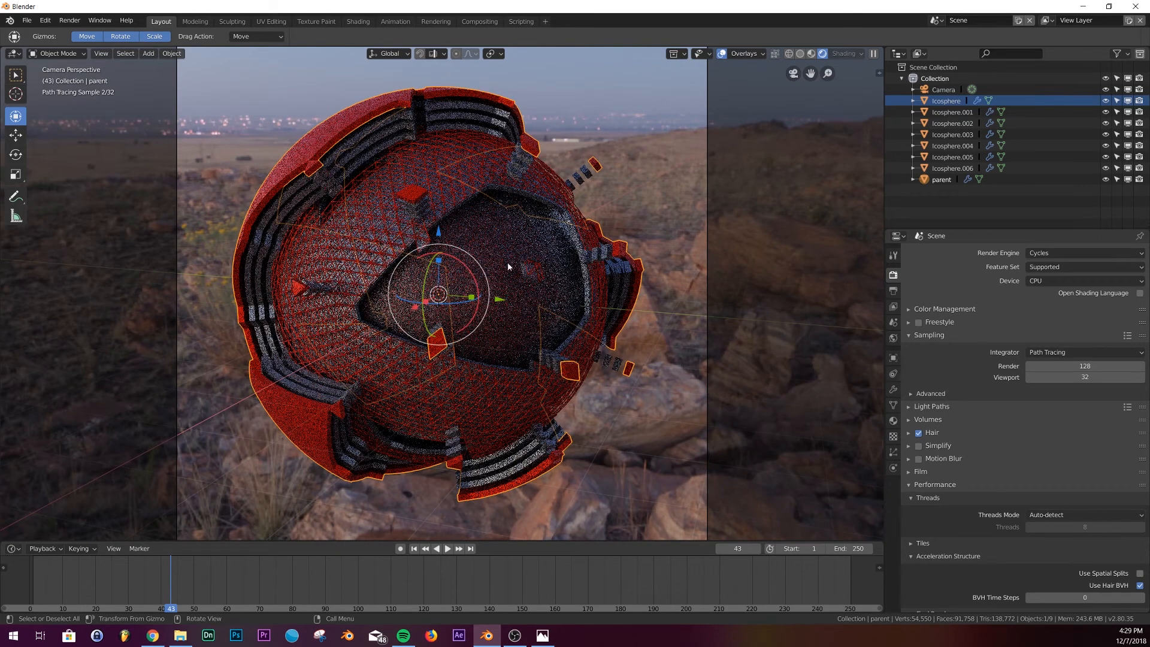
key(z)
click(822, 304)
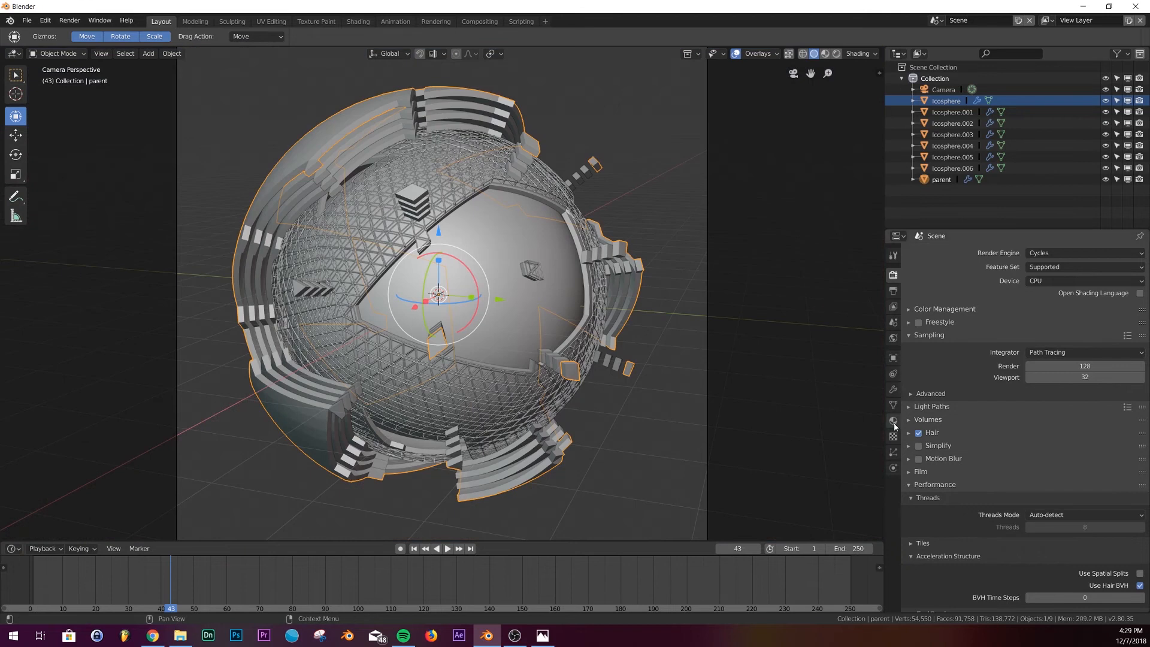
- Hide the World from Camera rays in its ray visibility settings, and preview the render before returning to solid shading
click(893, 338)
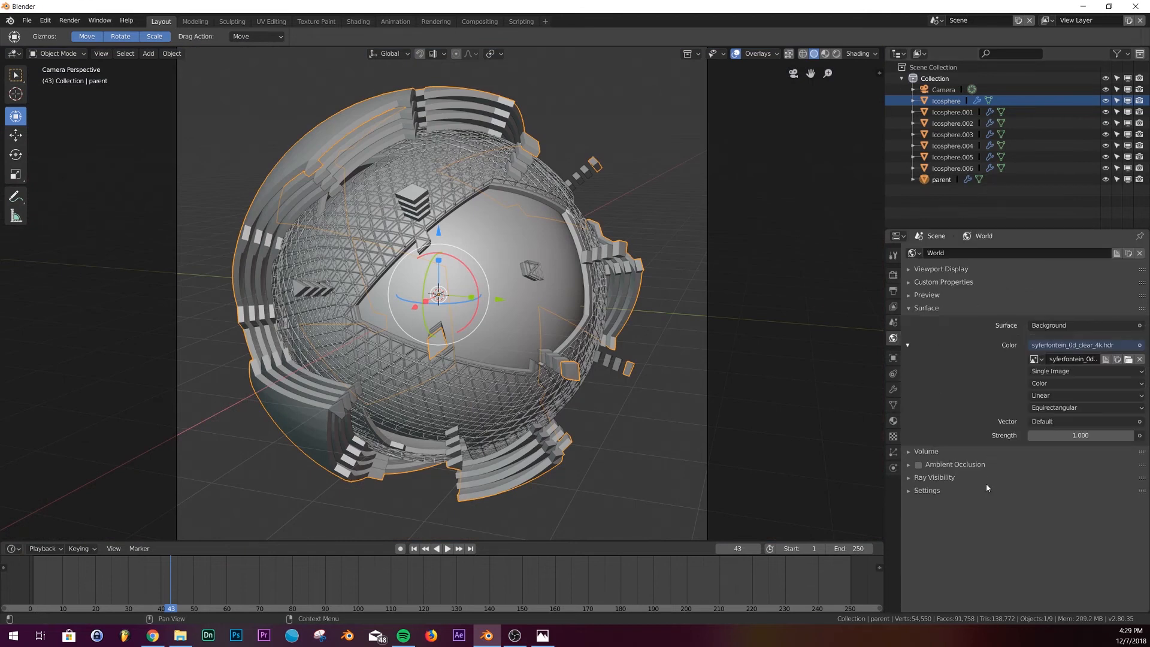
click(938, 477)
click(911, 495)
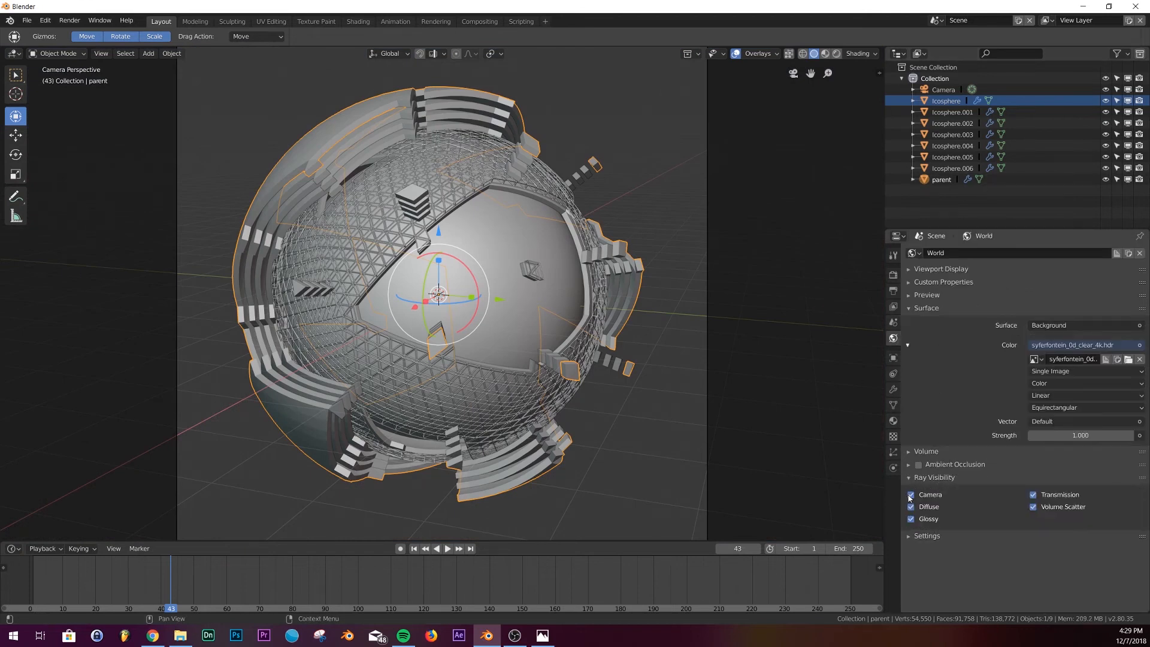
key(z)
click(519, 266)
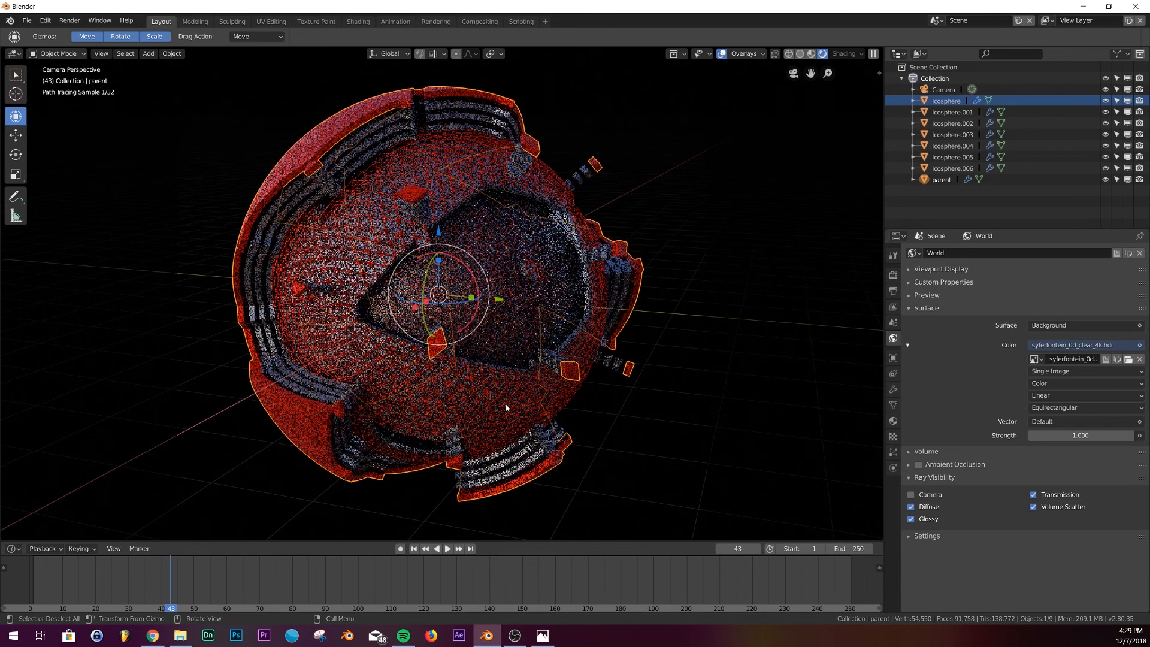
key(z)
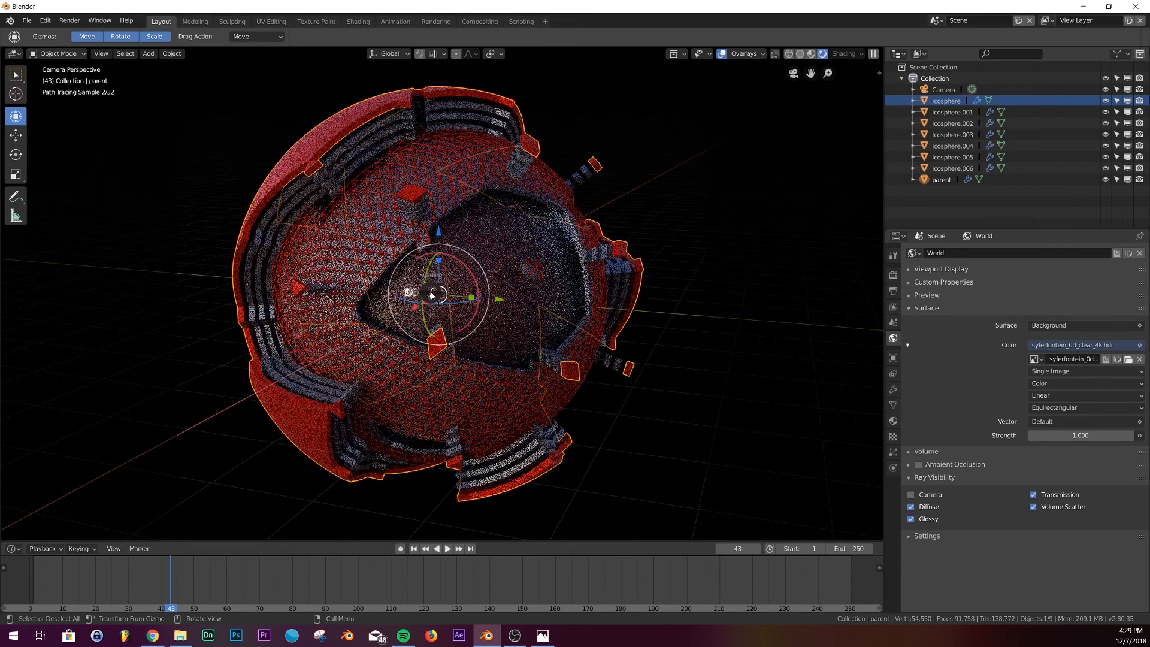
click(501, 333)
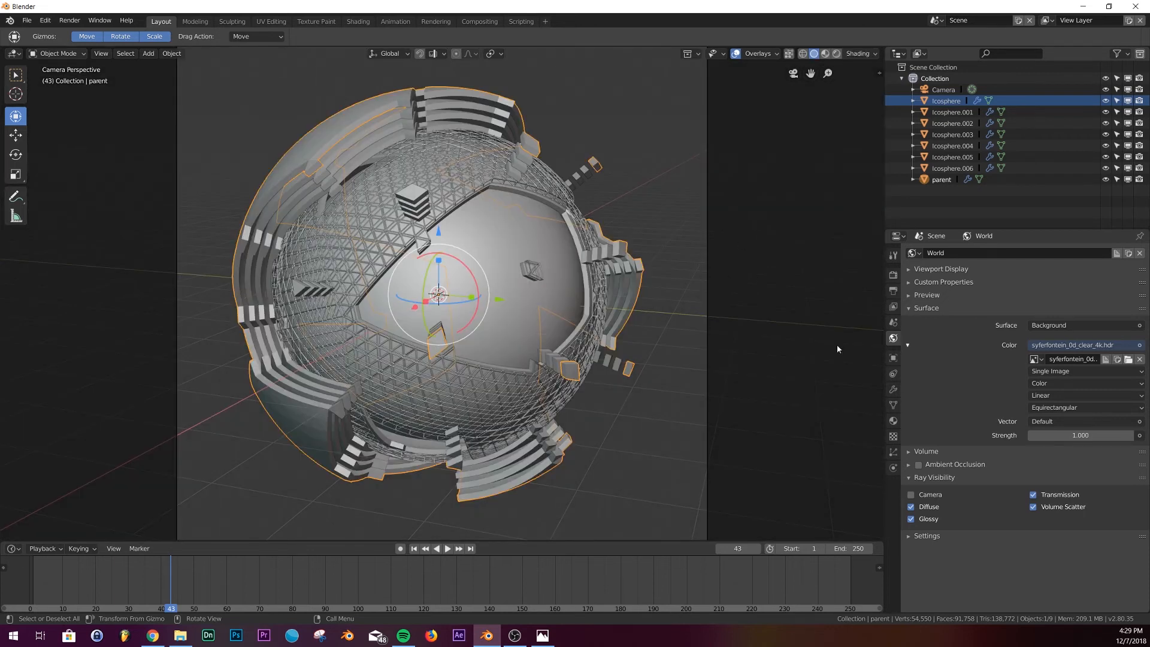
- Set the World background strength to 5 and preview the lighting in rendered mode before returning to solid shading
click(1098, 436)
text(5)
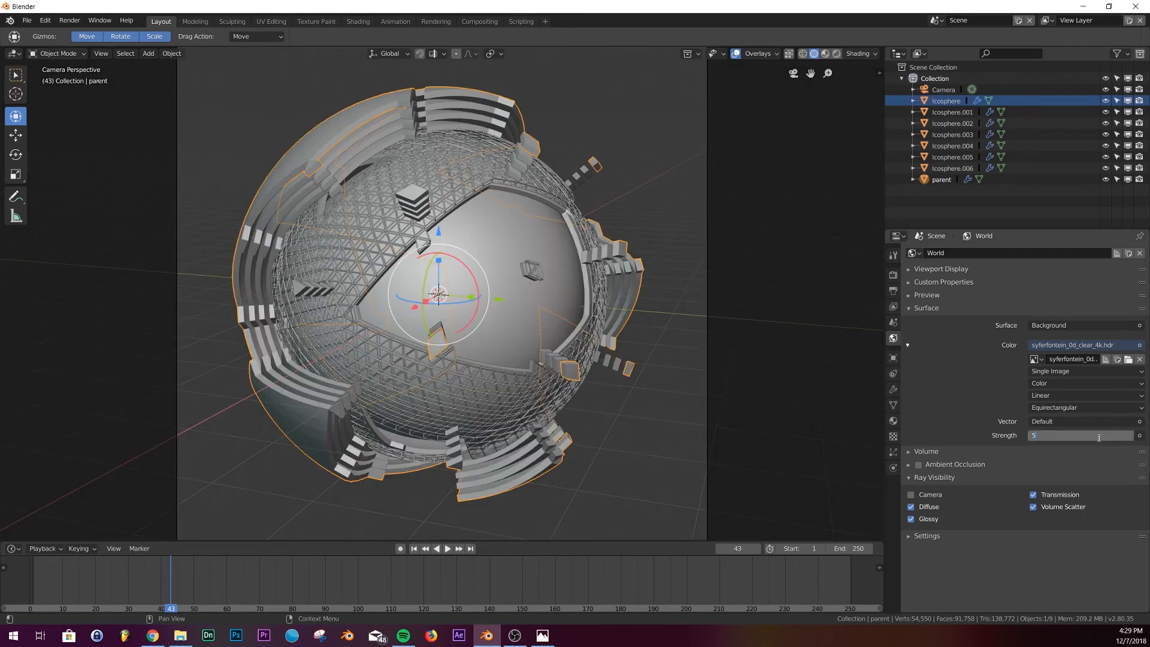
key(Return)
key(z)
click(499, 378)
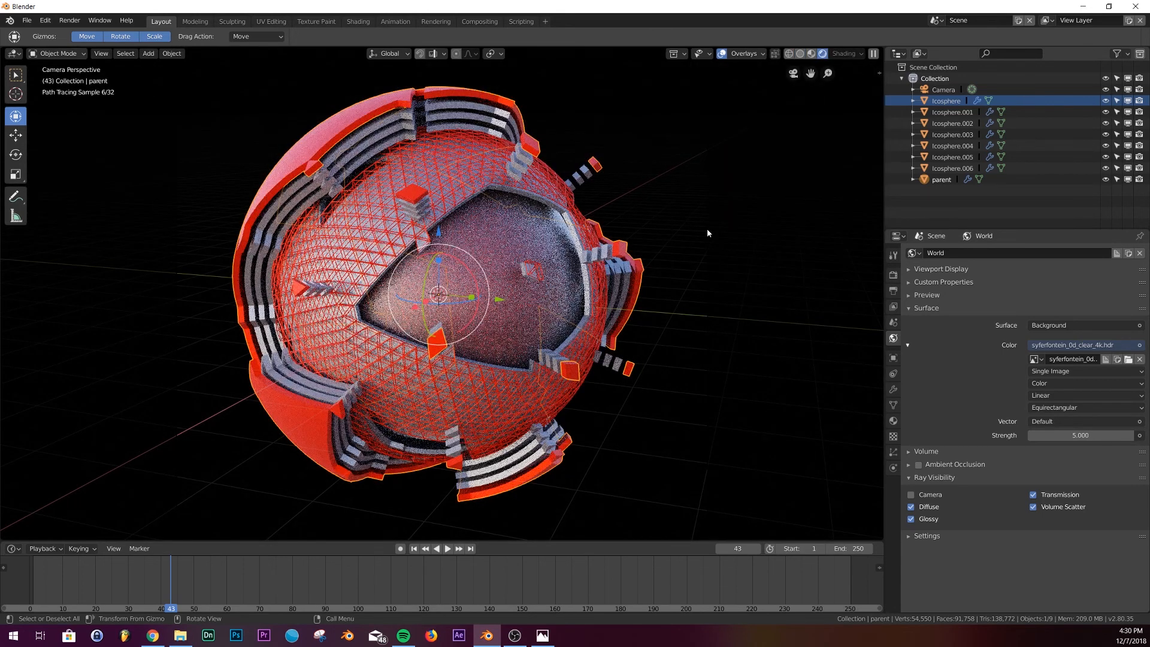
key(z)
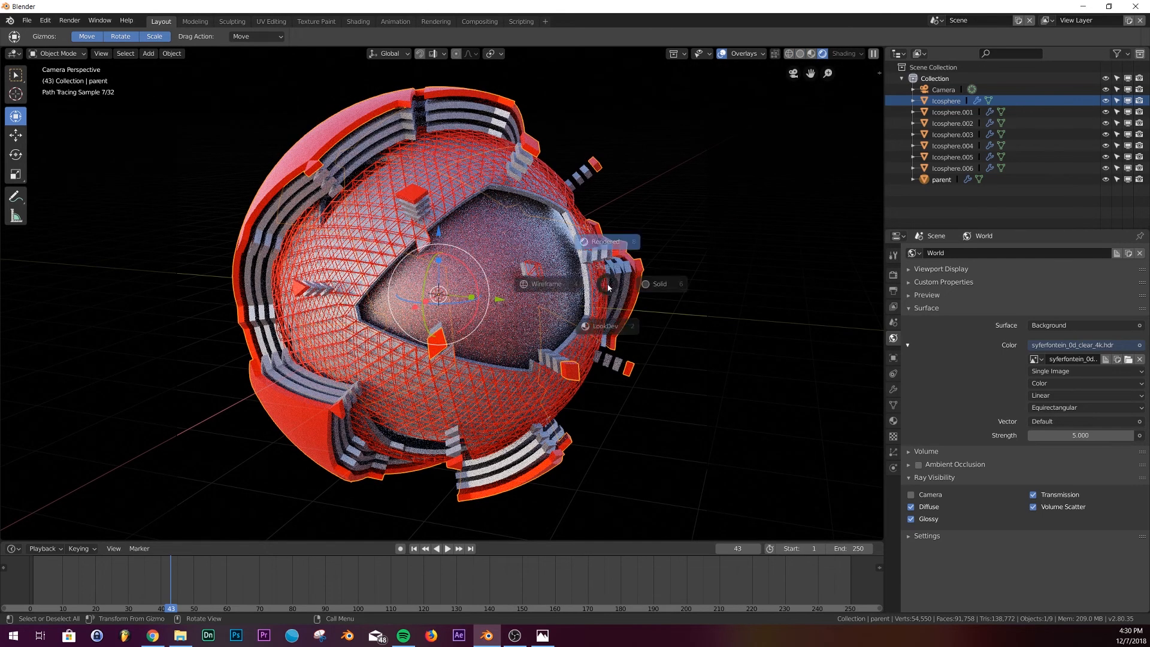
click(663, 296)
- Add a mesh plane at the sphere's center and scale it up uniformly to about 3.88
key(shift+a)
mouse_move(539, 256)
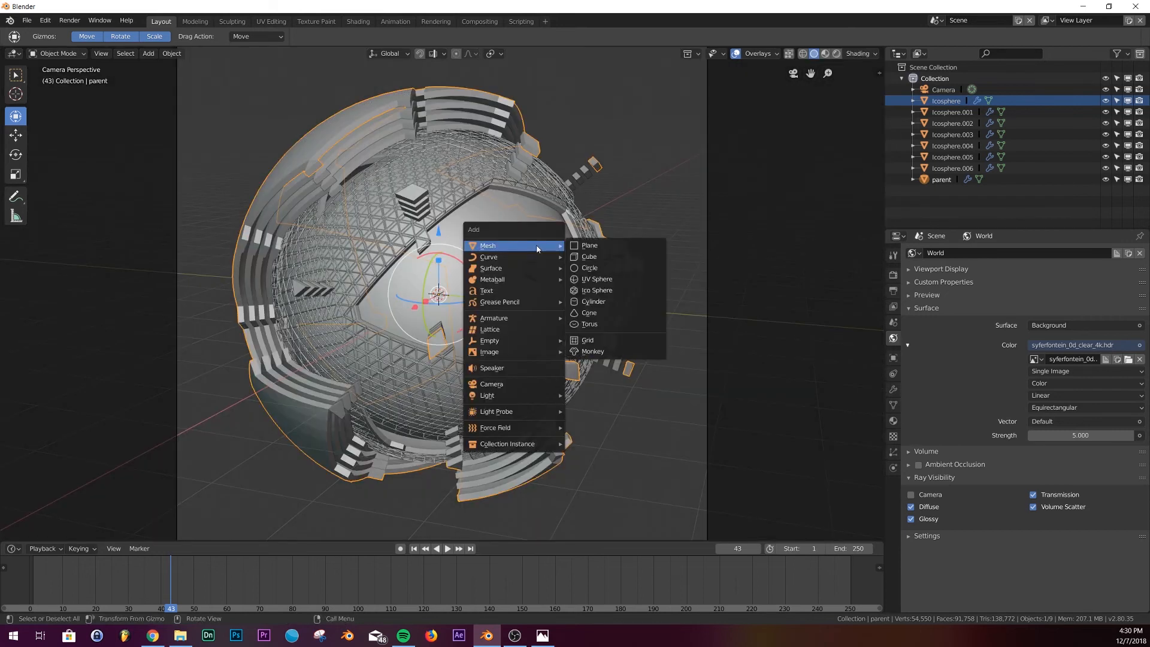
click(608, 250)
key(s)
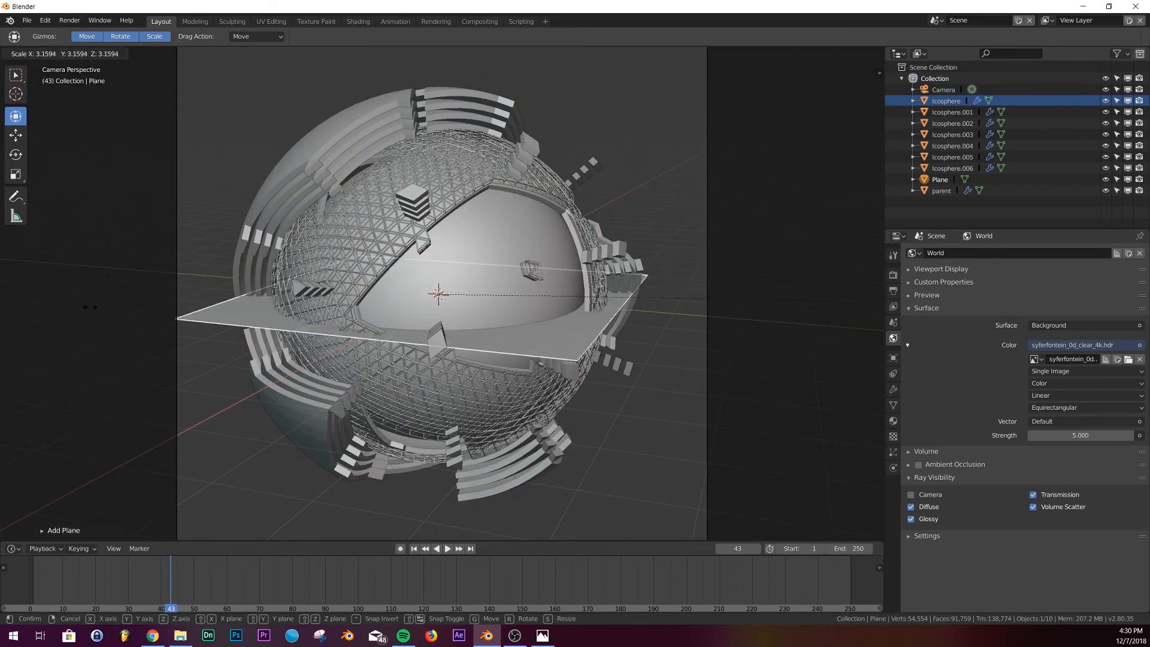
click(736, 254)
- Rotate the plane to face the camera, with X rotation 0°, Y about 79° and Z about 24.2°
click(893, 358)
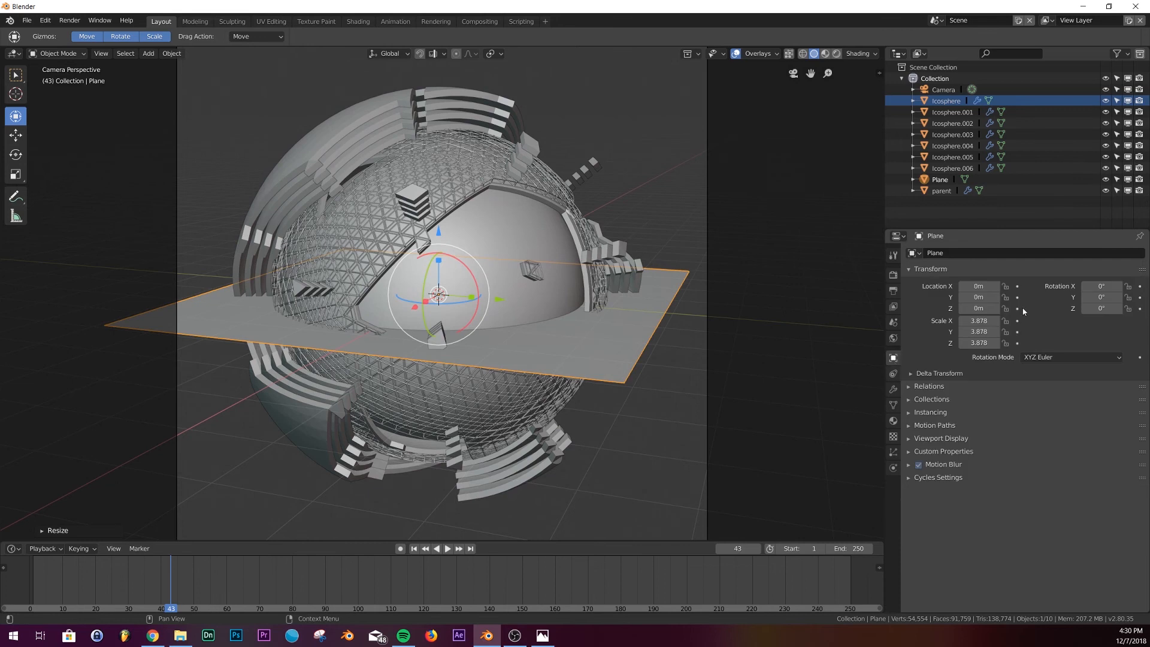
drag(1101, 308, 1109, 286)
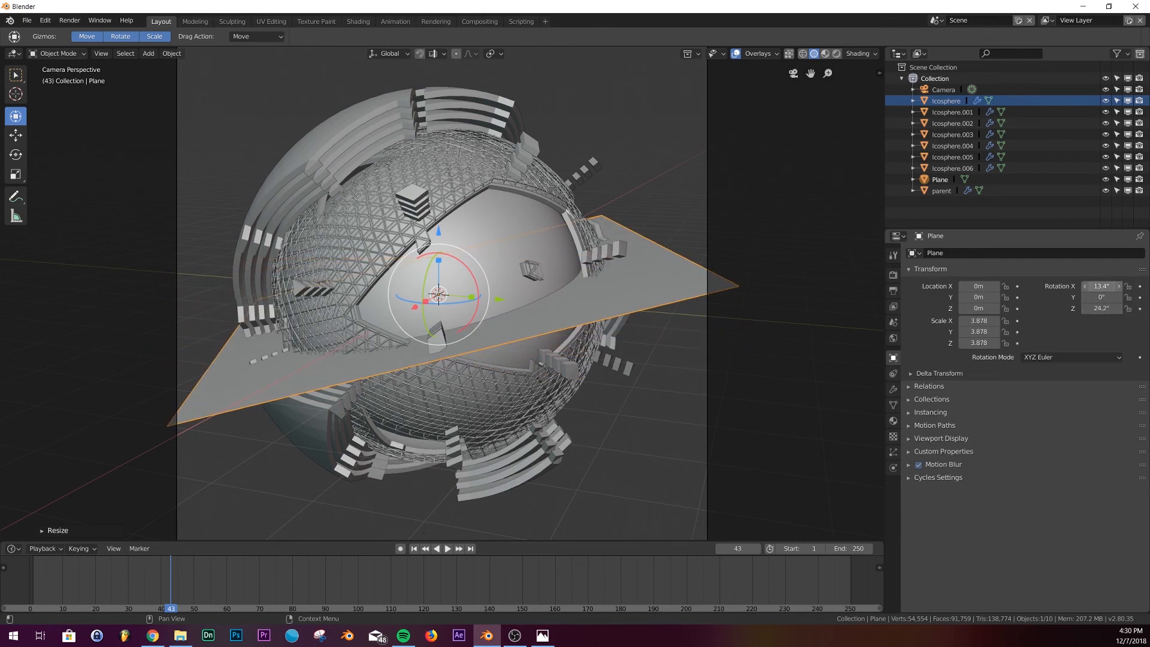
click(1099, 287)
text(0)
key(Return)
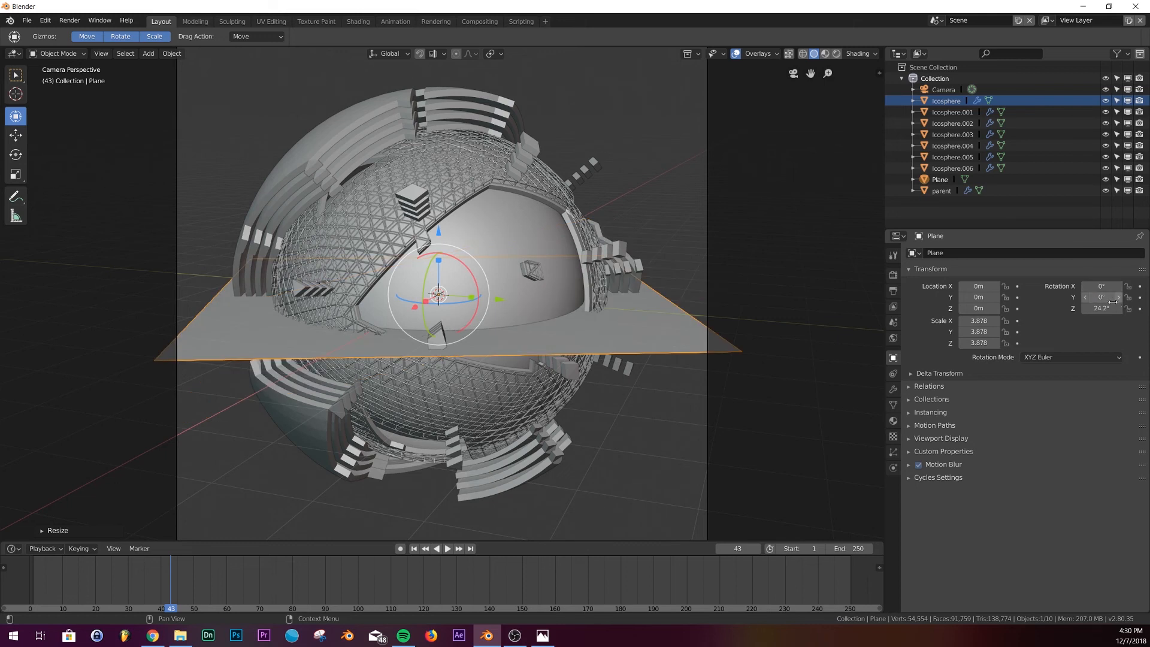
drag(1113, 302, 1139, 301)
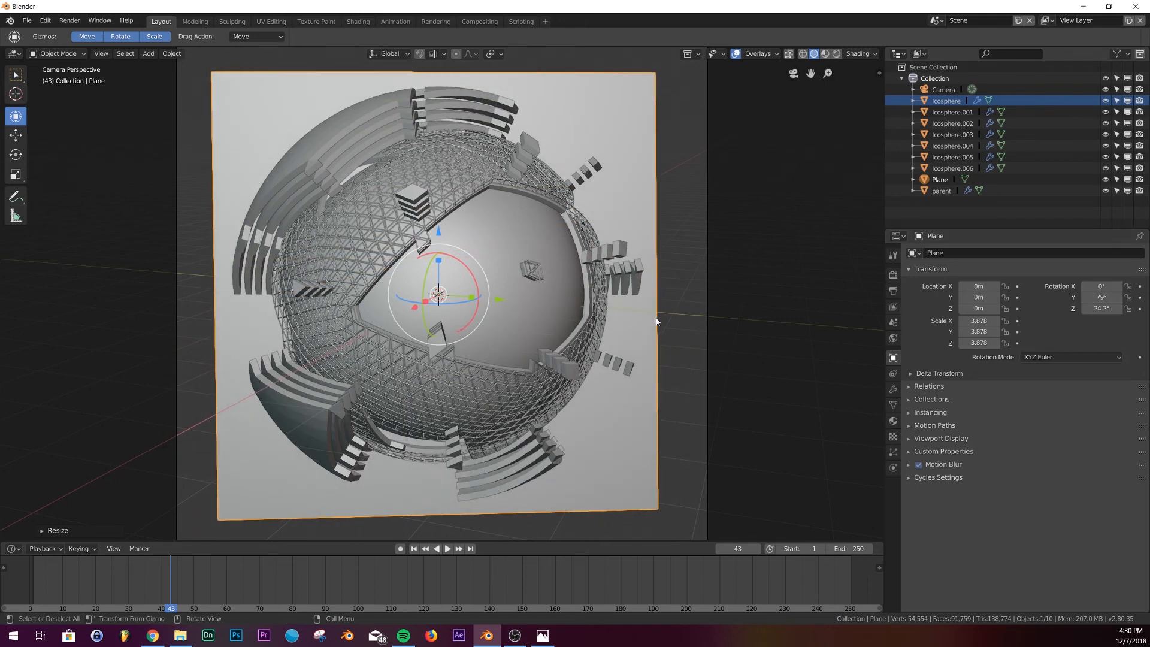
- Move the plane behind the sphere to about X -7.37 m and Y -2.67 m, and return to the camera view
middle_drag(607, 364, 724, 361)
scroll(723, 361, down, 1)
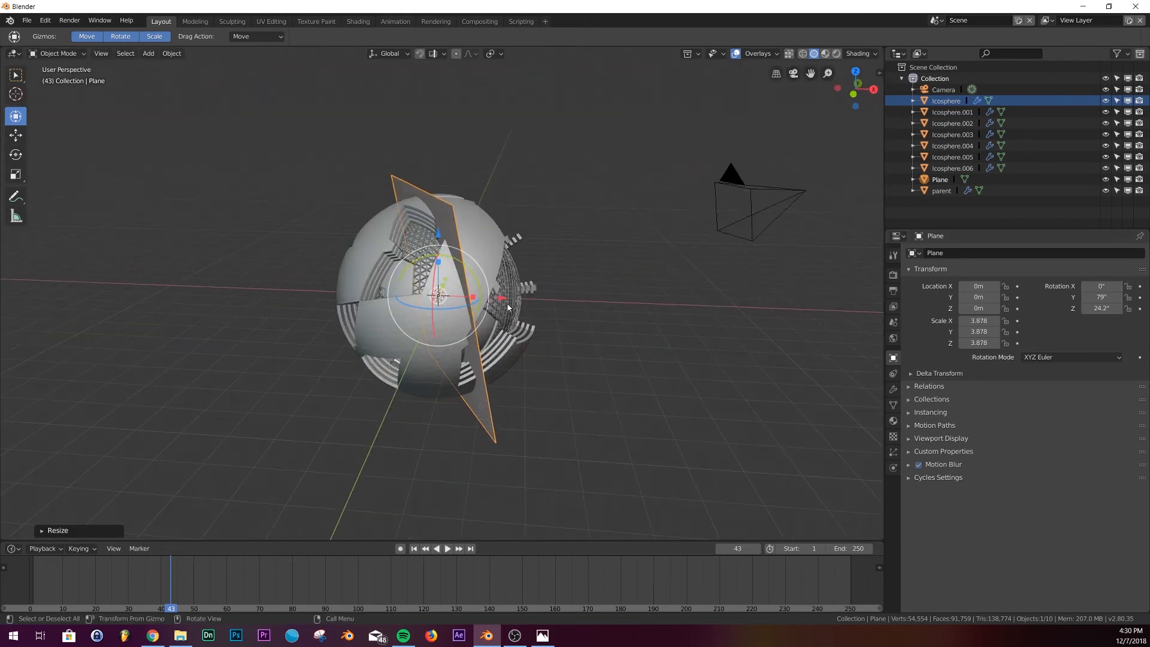
drag(498, 297, 242, 292)
key(ctrl+z)
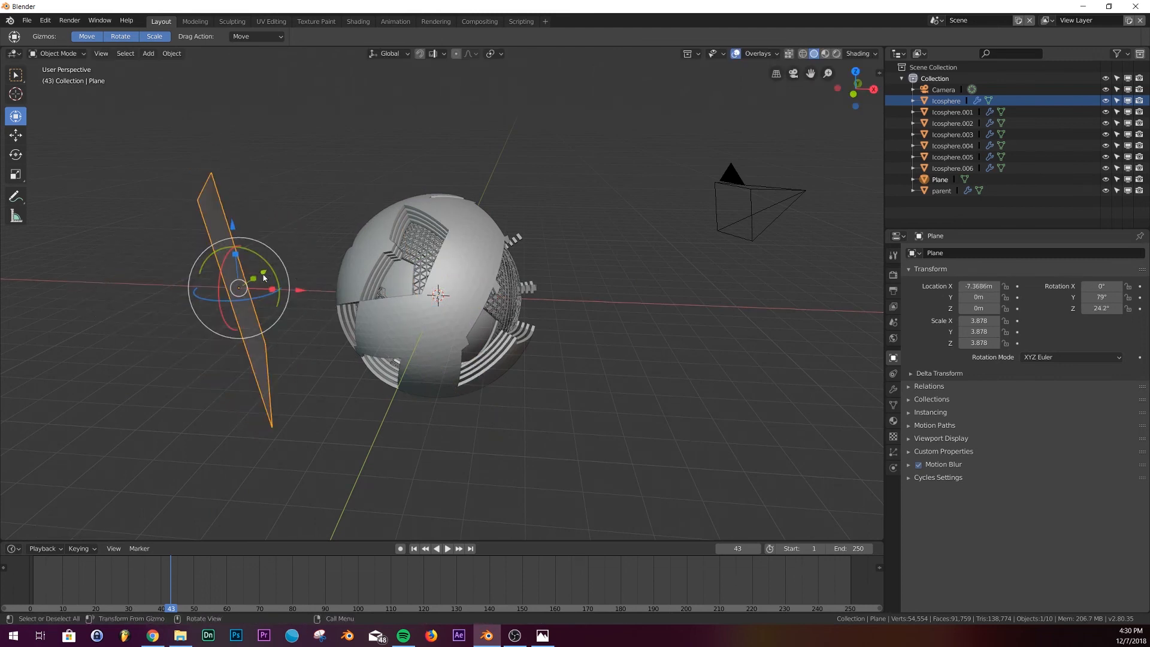
key(g)
key(y)
click(236, 309)
key(KP_0)
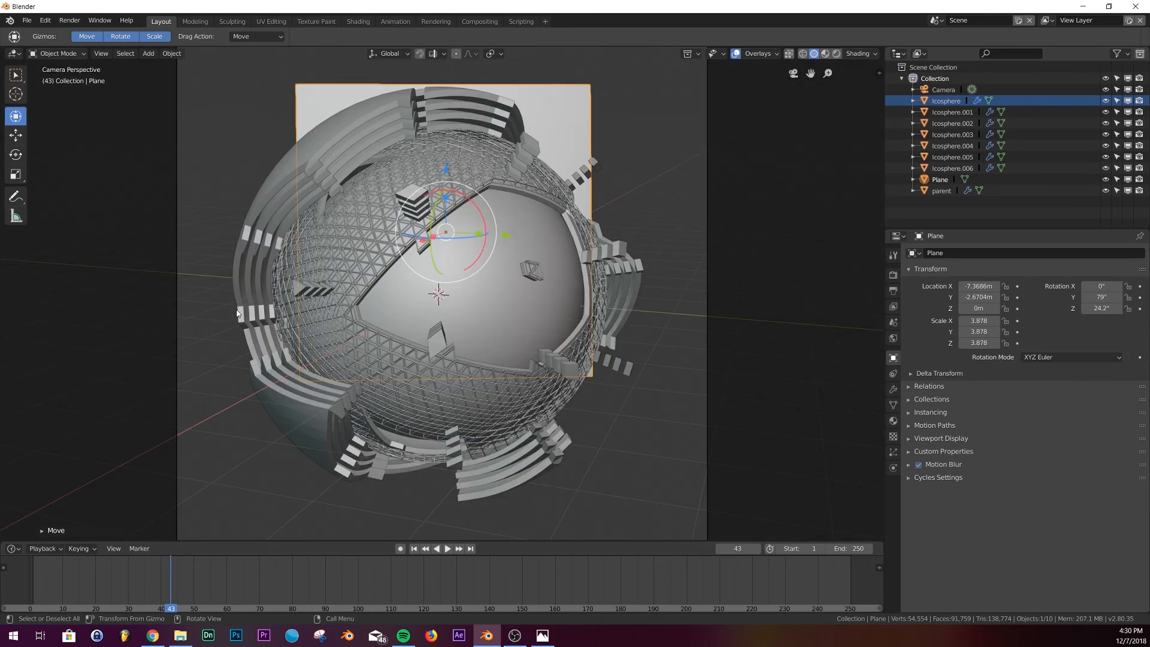
- Scale the backdrop plane to about 11 so it fills the camera frame, and switch to rendered shading
key(s)
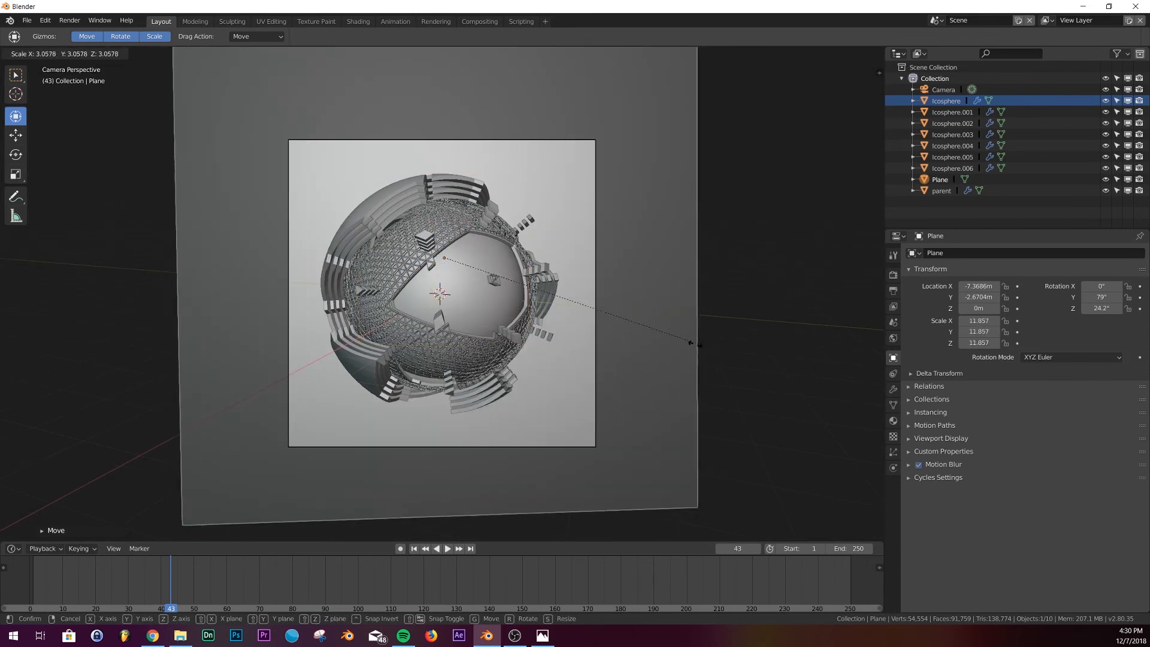
click(631, 357)
key(z)
click(632, 294)
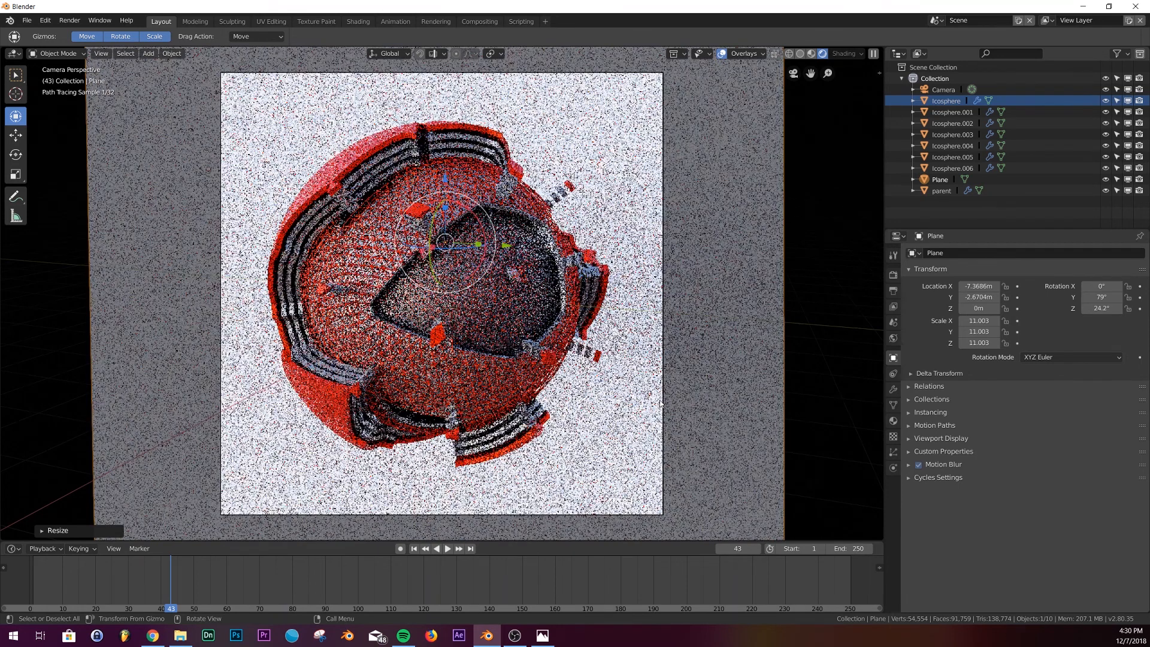
- Create a new material for the backdrop plane and darken its base color to a dark gray
click(893, 422)
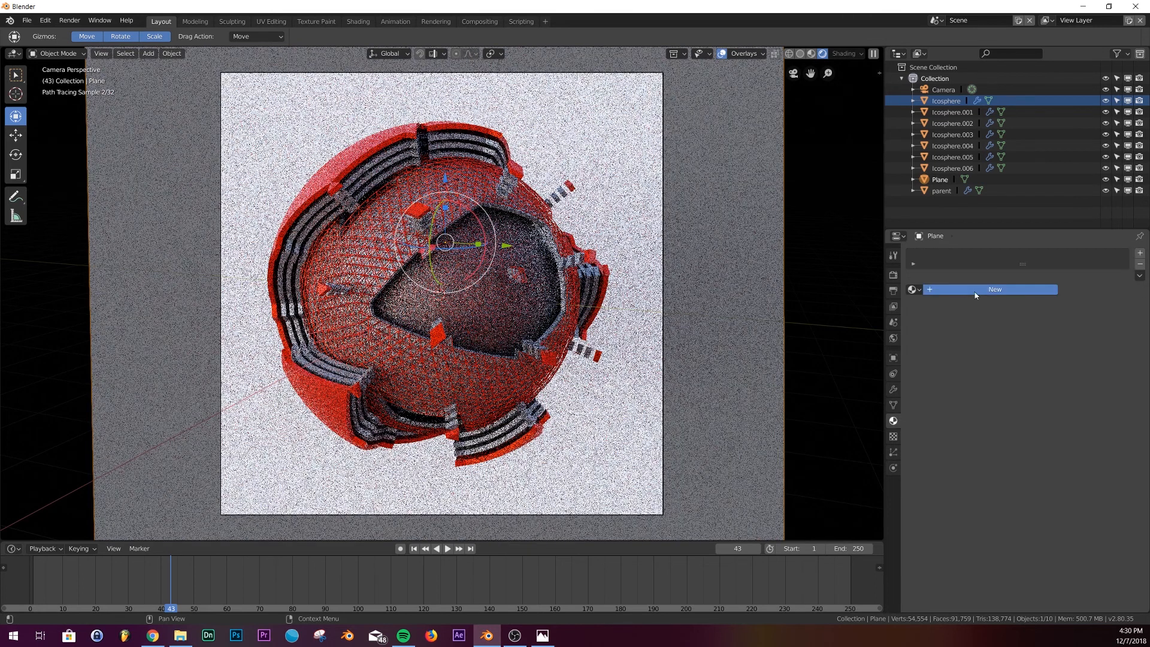
click(995, 290)
click(1078, 395)
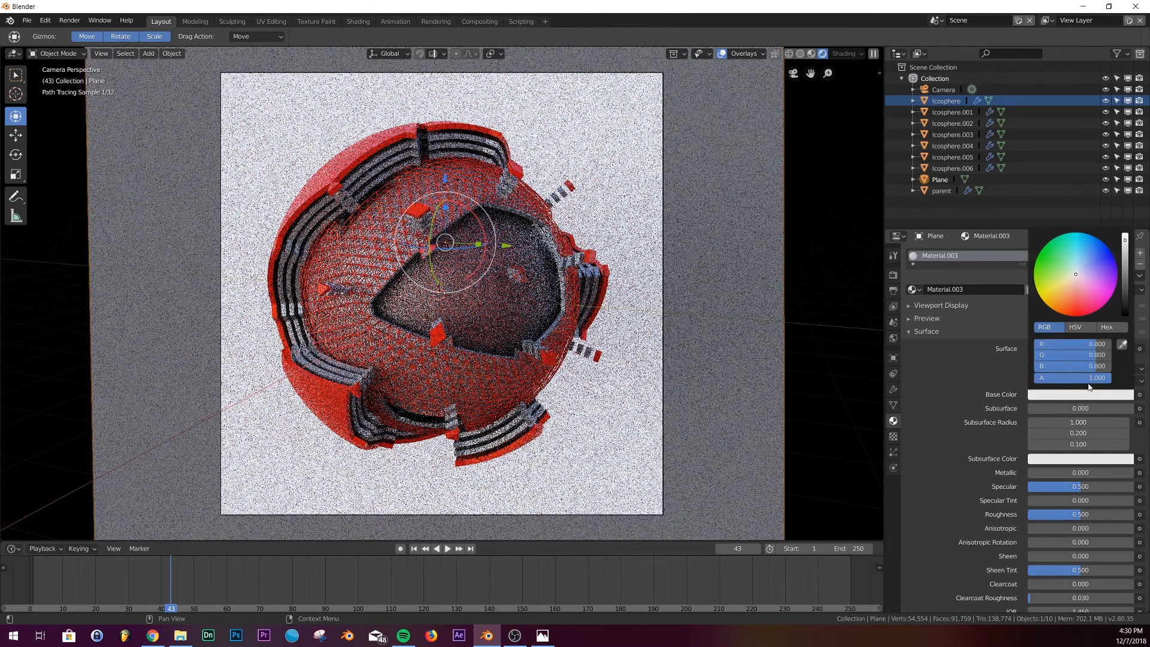
drag(1128, 299, 1126, 315)
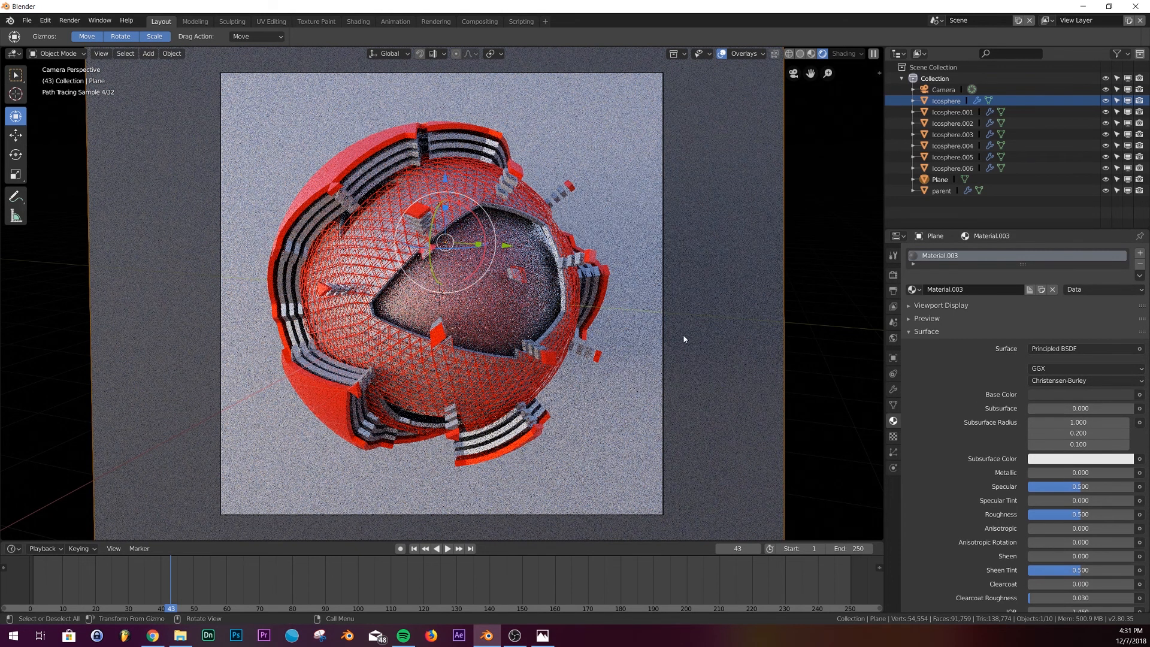
- Review the scene's Cycles sampling settings, output resolution and format, and the view layer's denoising options
click(893, 275)
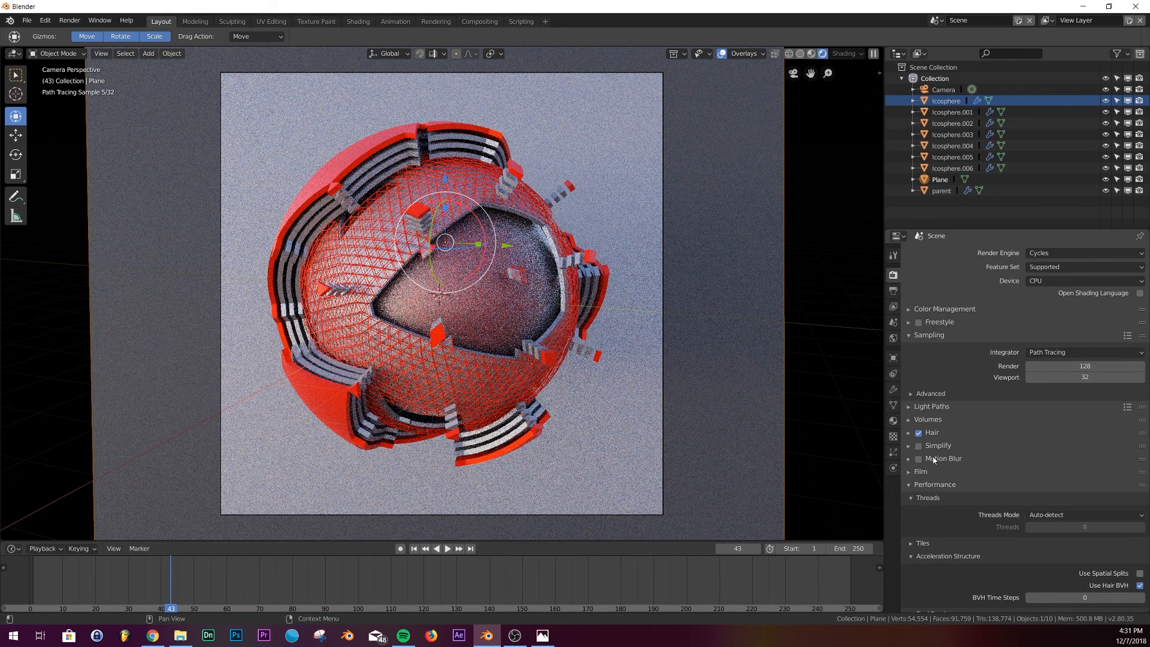
click(893, 290)
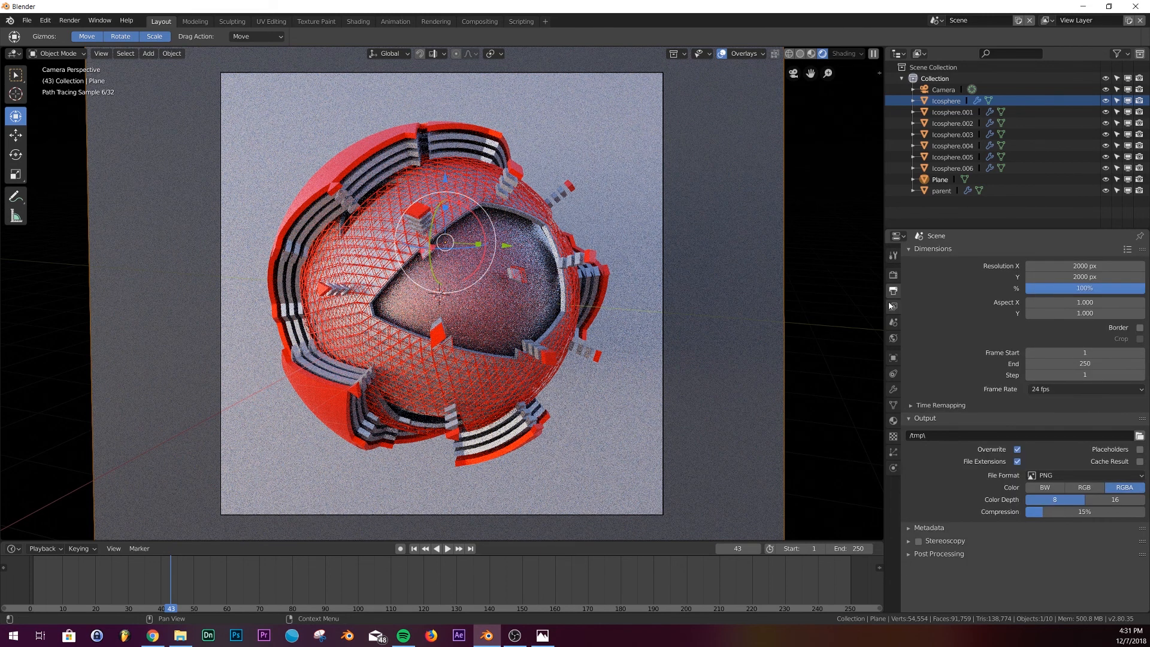
click(893, 306)
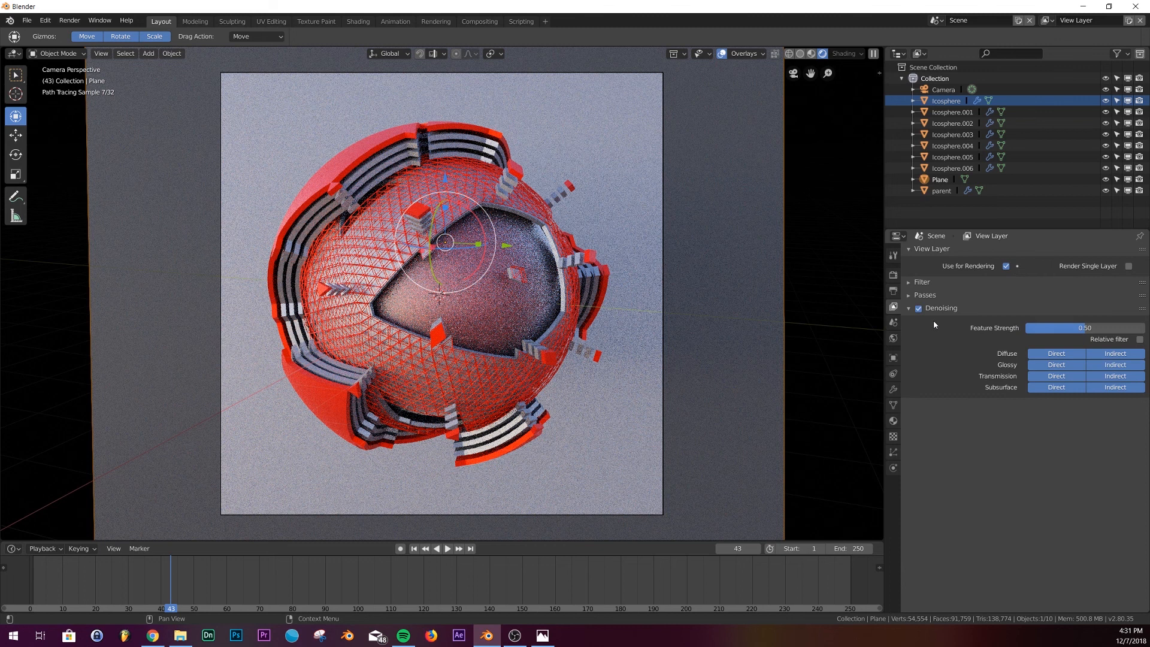
click(934, 308)
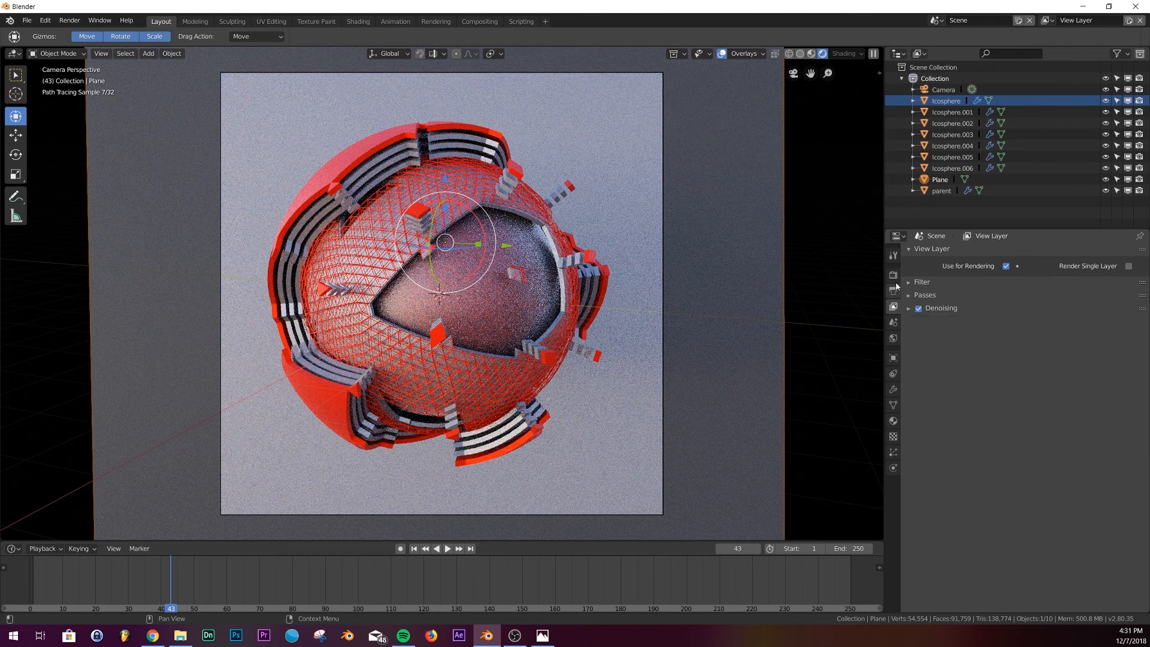
click(894, 290)
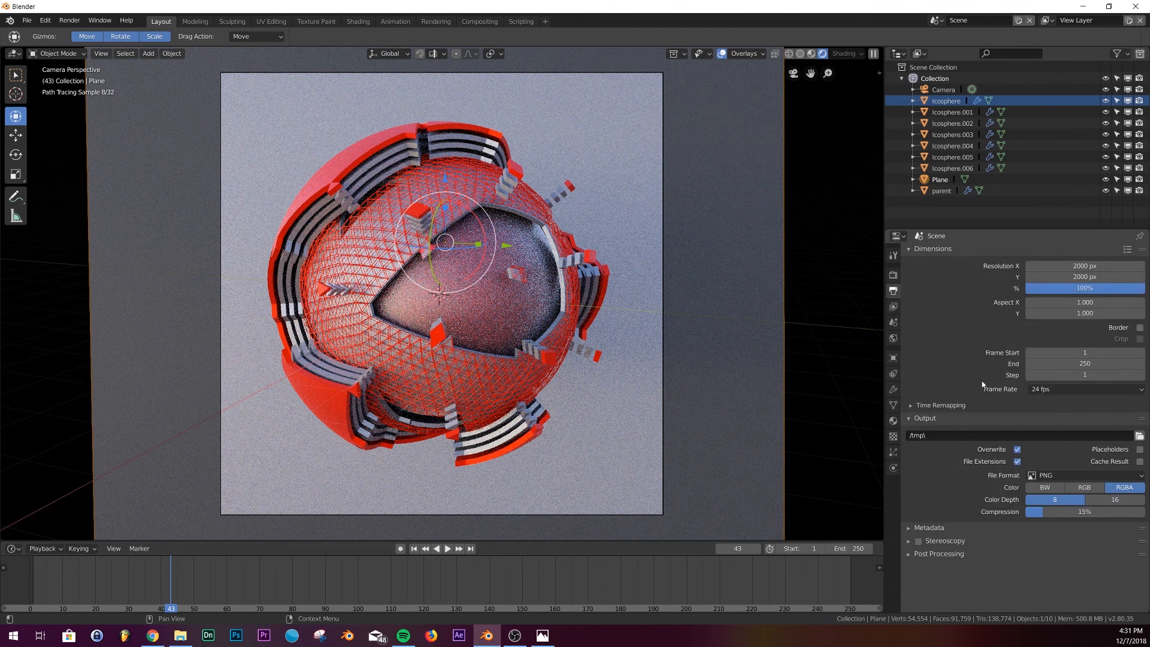